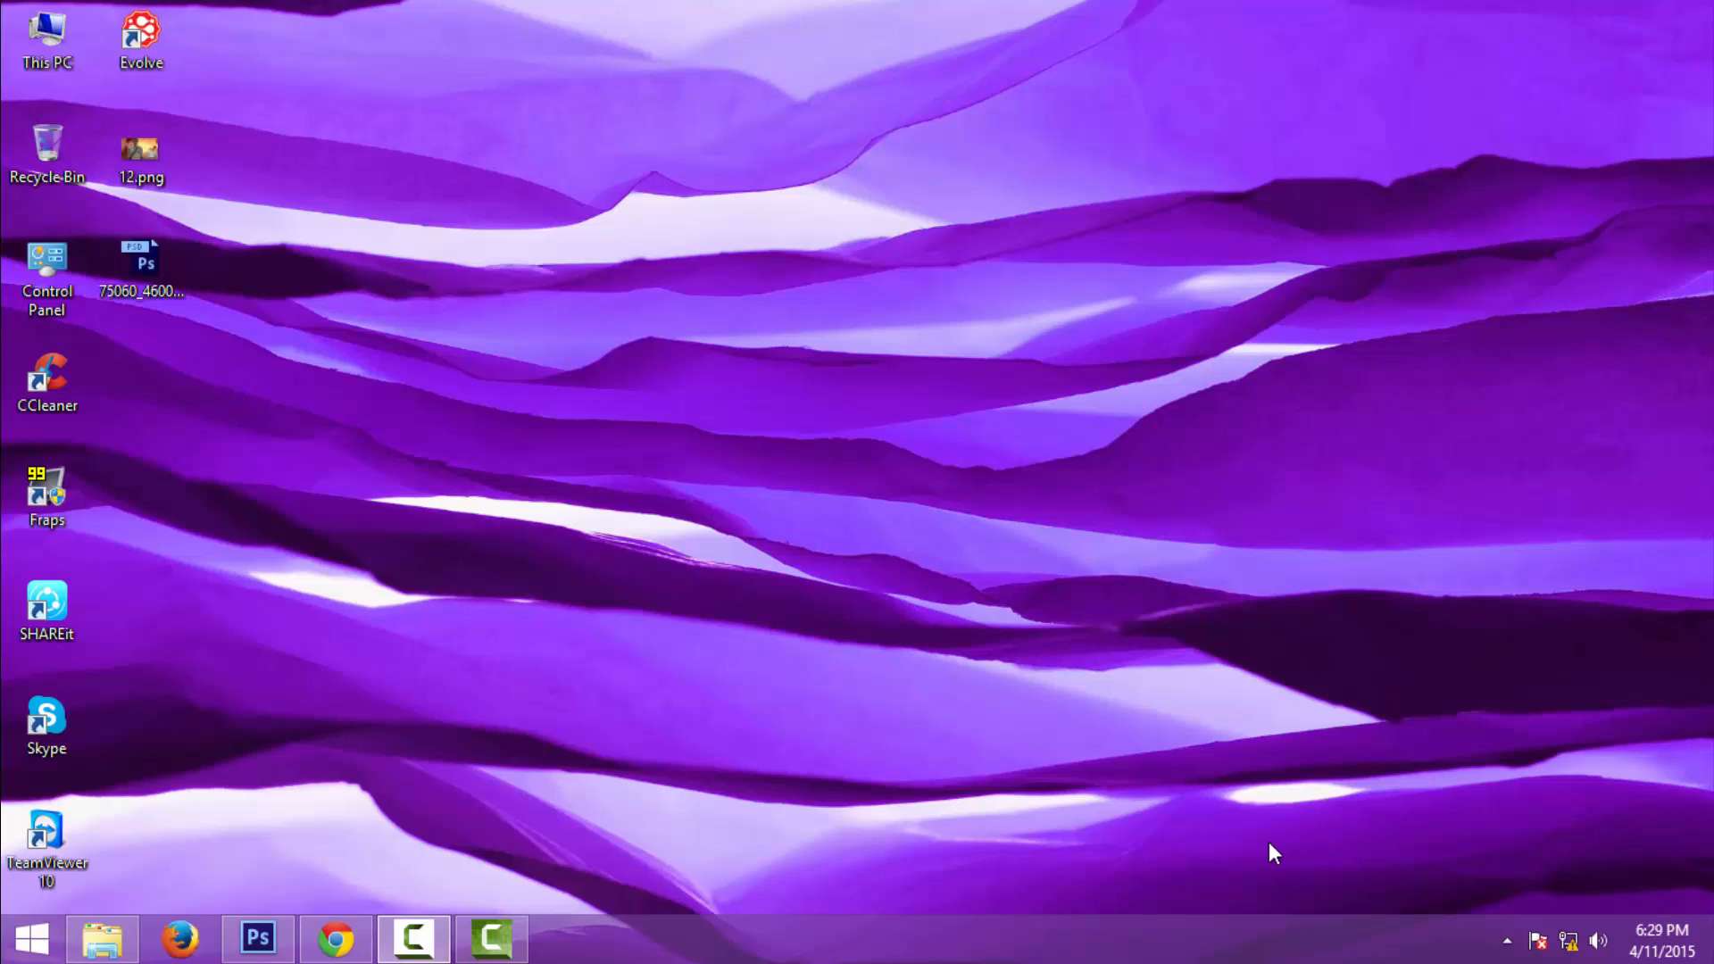
# - Switch to the browser and browse the camera image search results
pyautogui.click(336, 937)
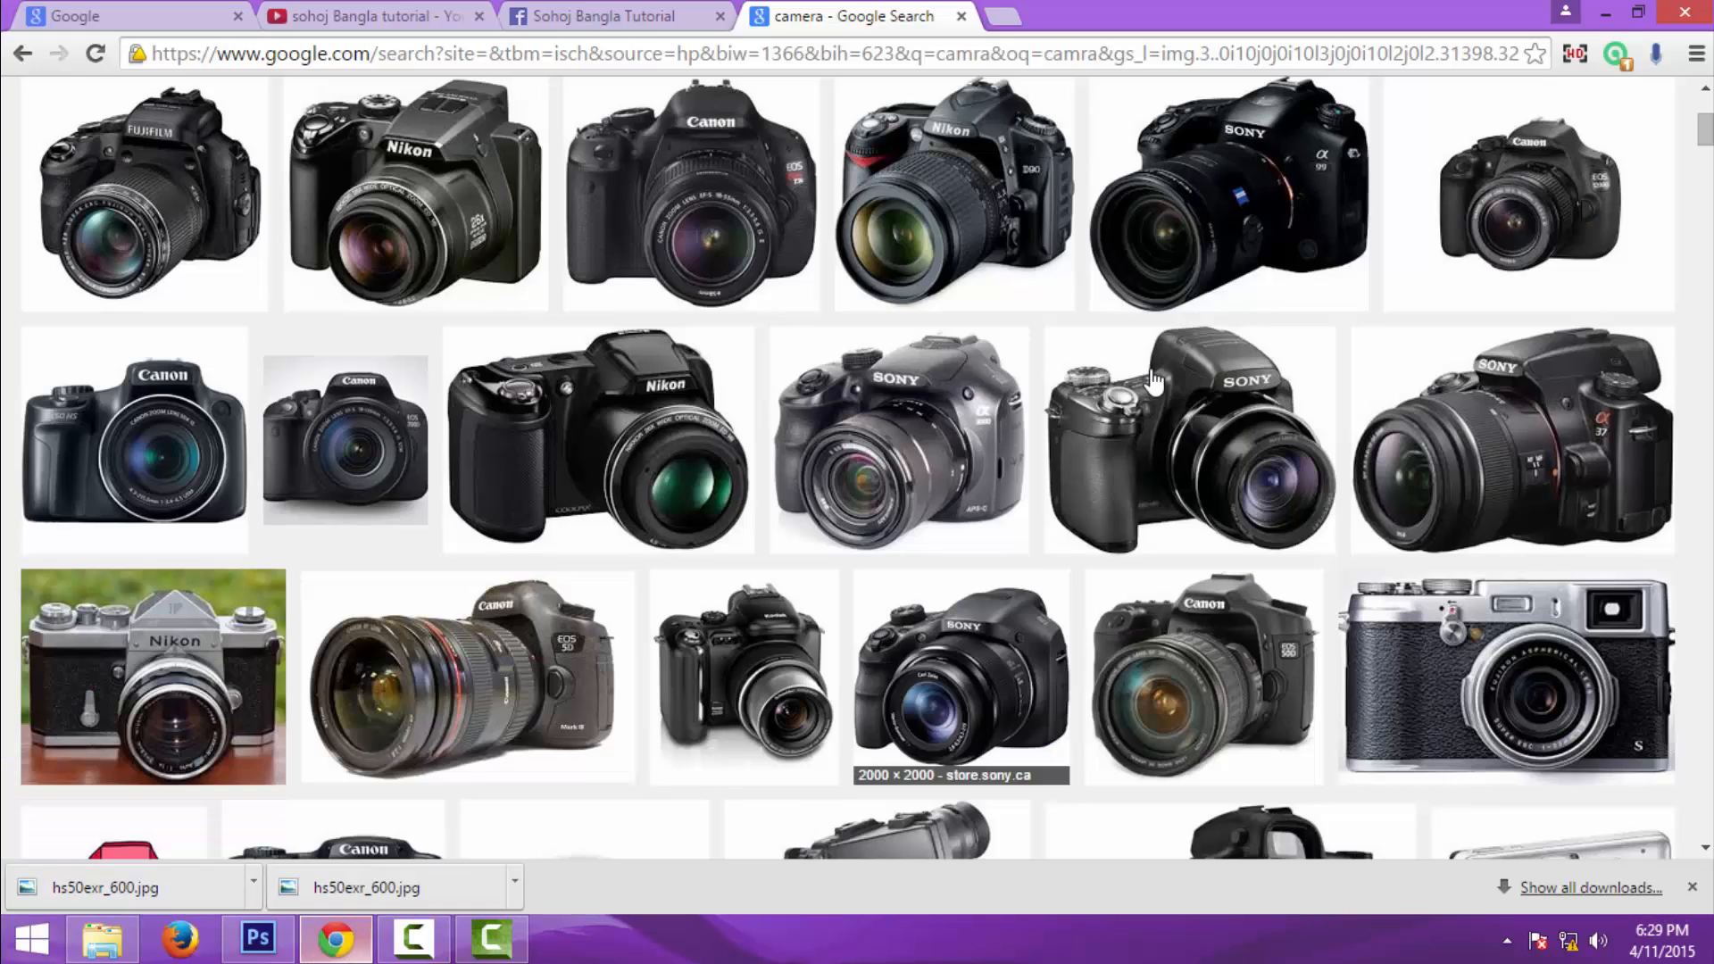
pyautogui.scroll(3, 260, 306)
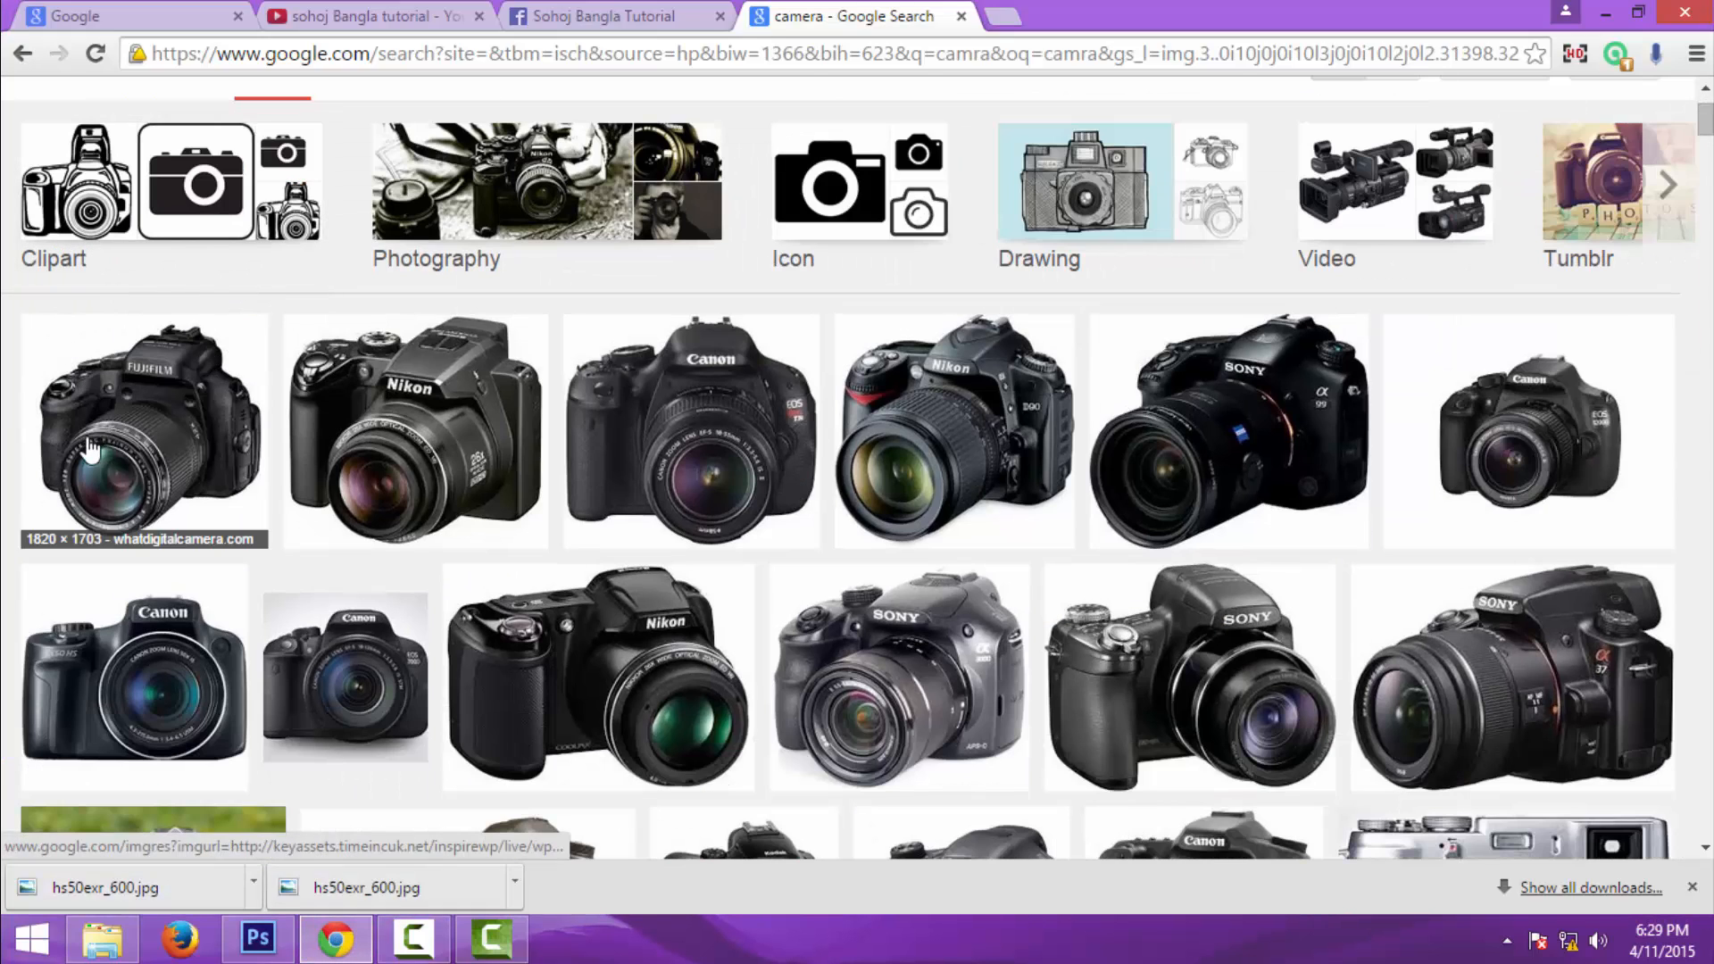
pyautogui.scroll(-3, 169, 366)
pyautogui.scroll(2, 170, 366)
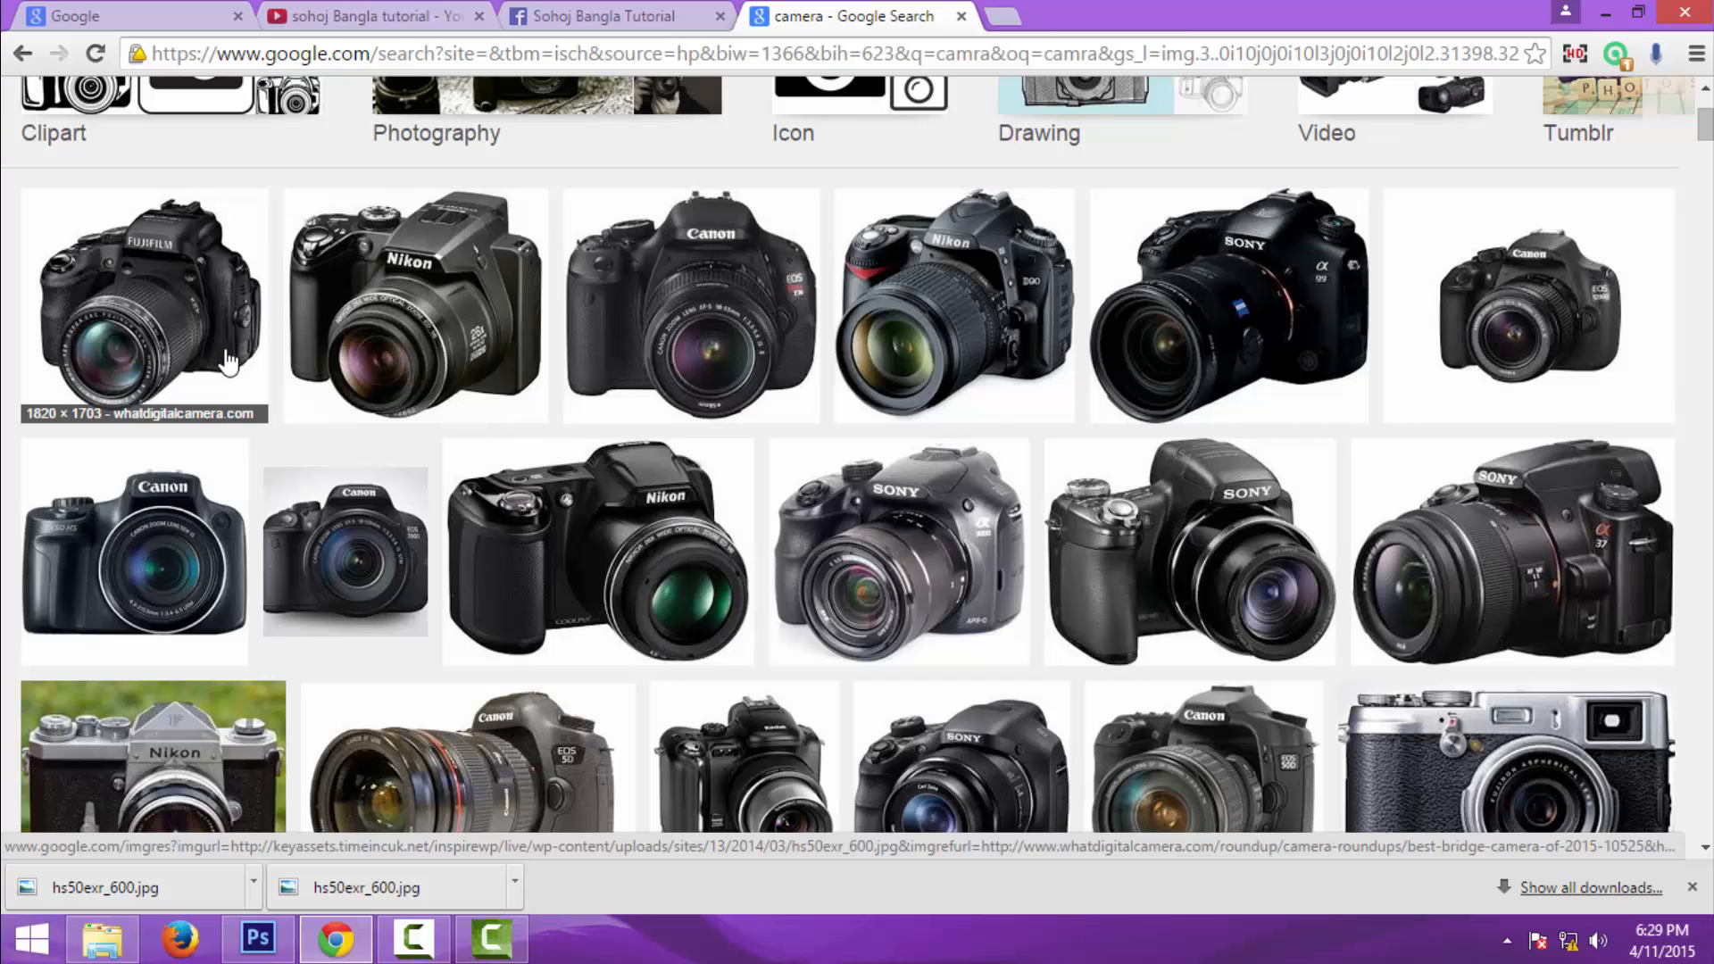
# - Open the full-size Fujifilm bridge camera image in a new tab and switch to it
pyautogui.click(169, 318)
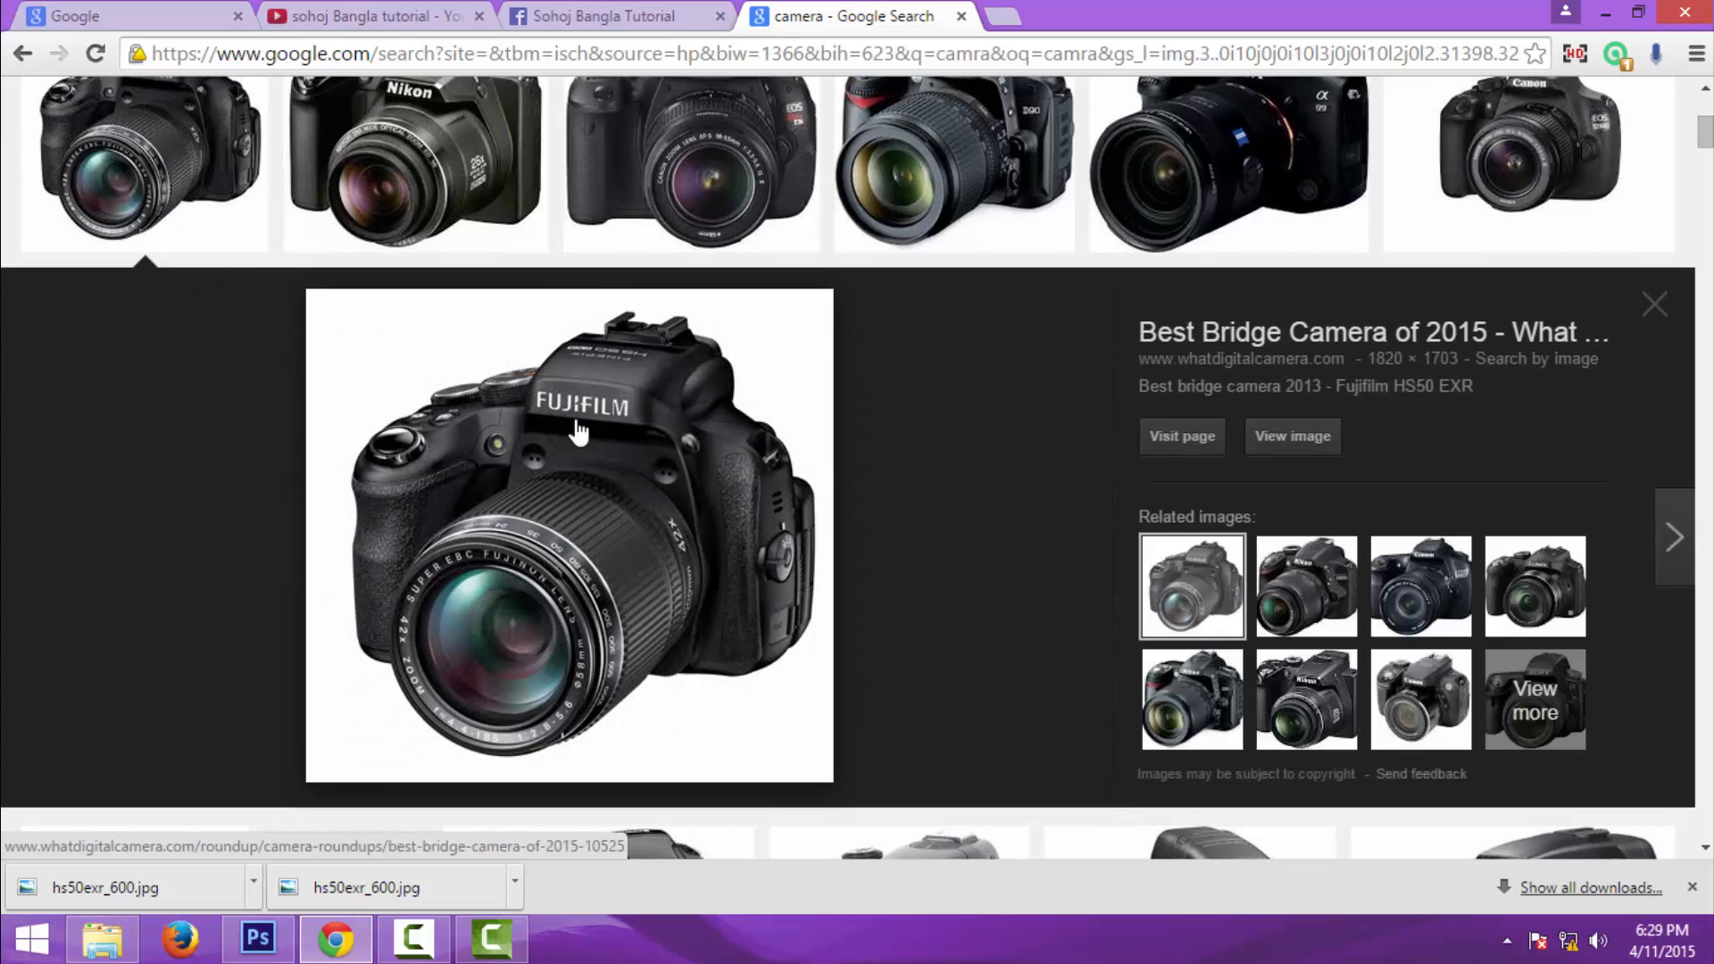
pyautogui.rightClick(1323, 451)
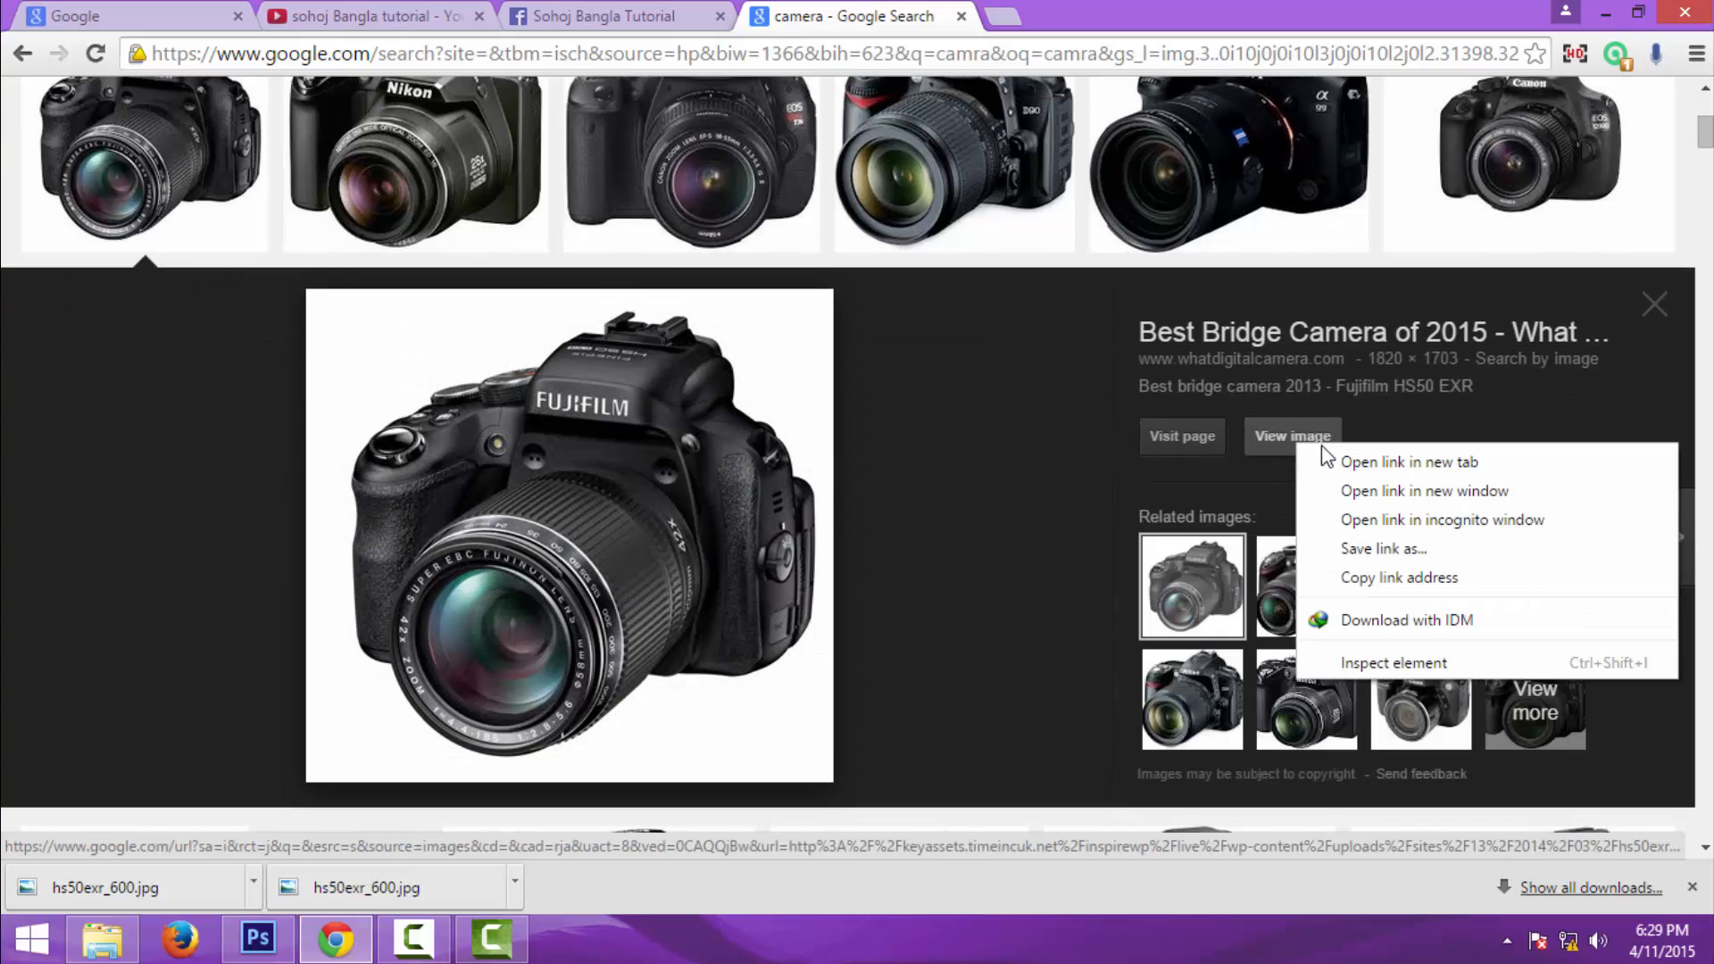
pyautogui.click(1465, 462)
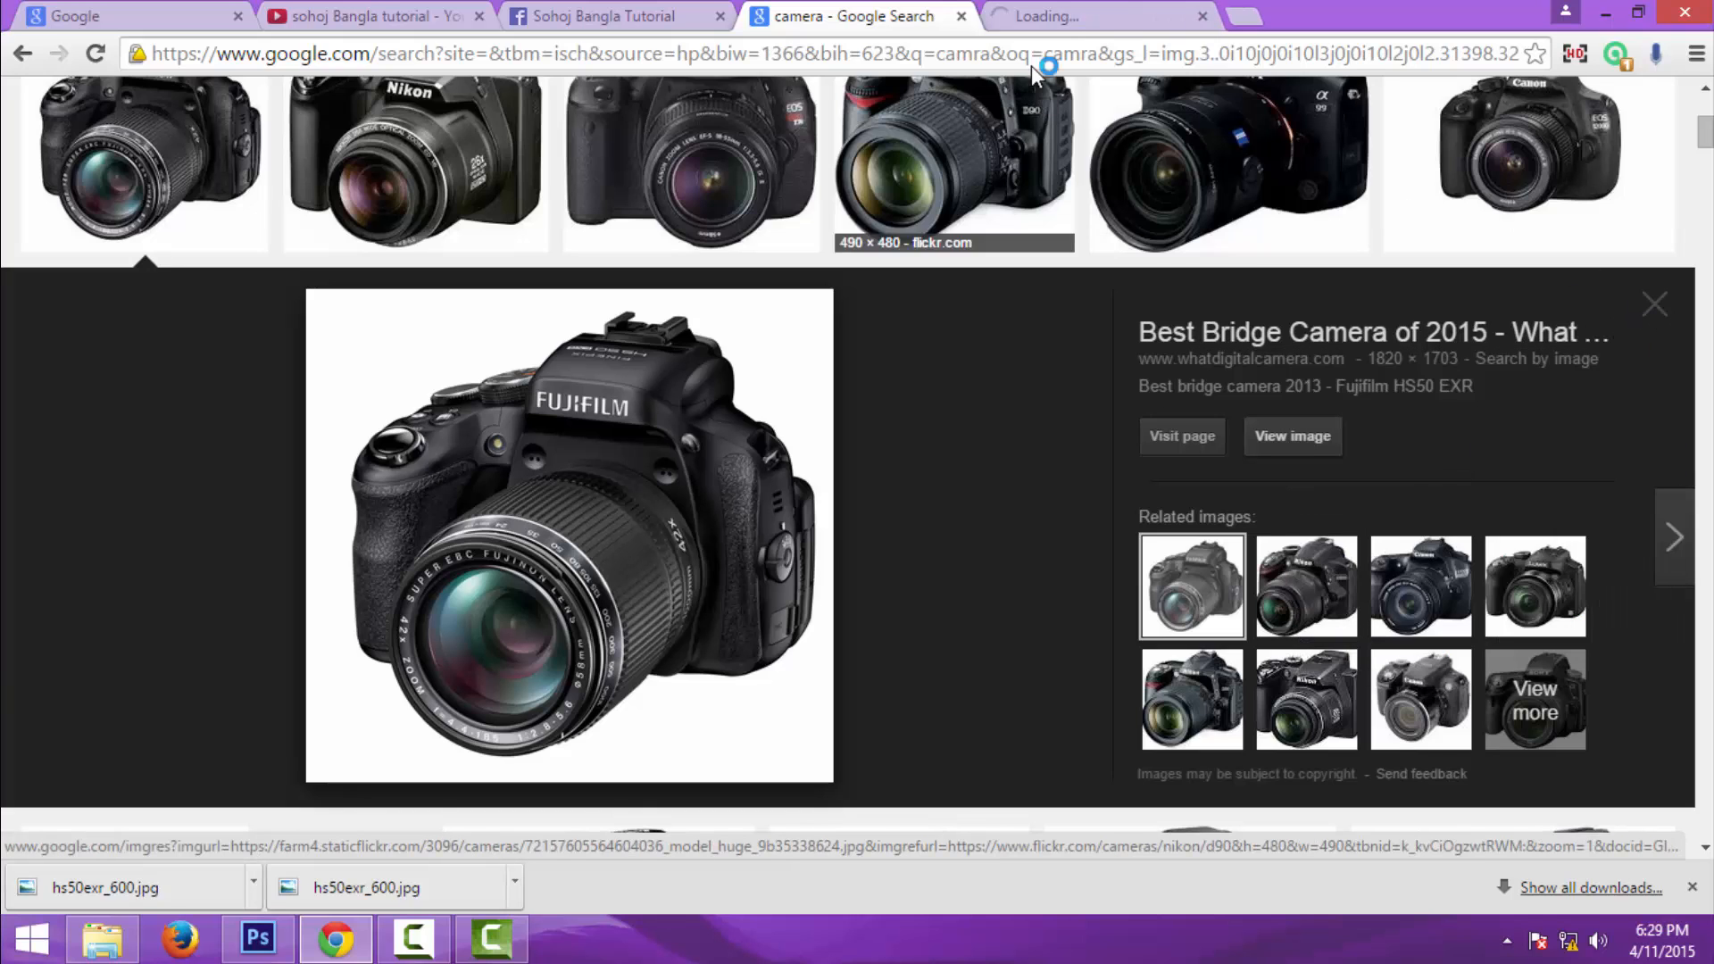
pyautogui.click(1105, 18)
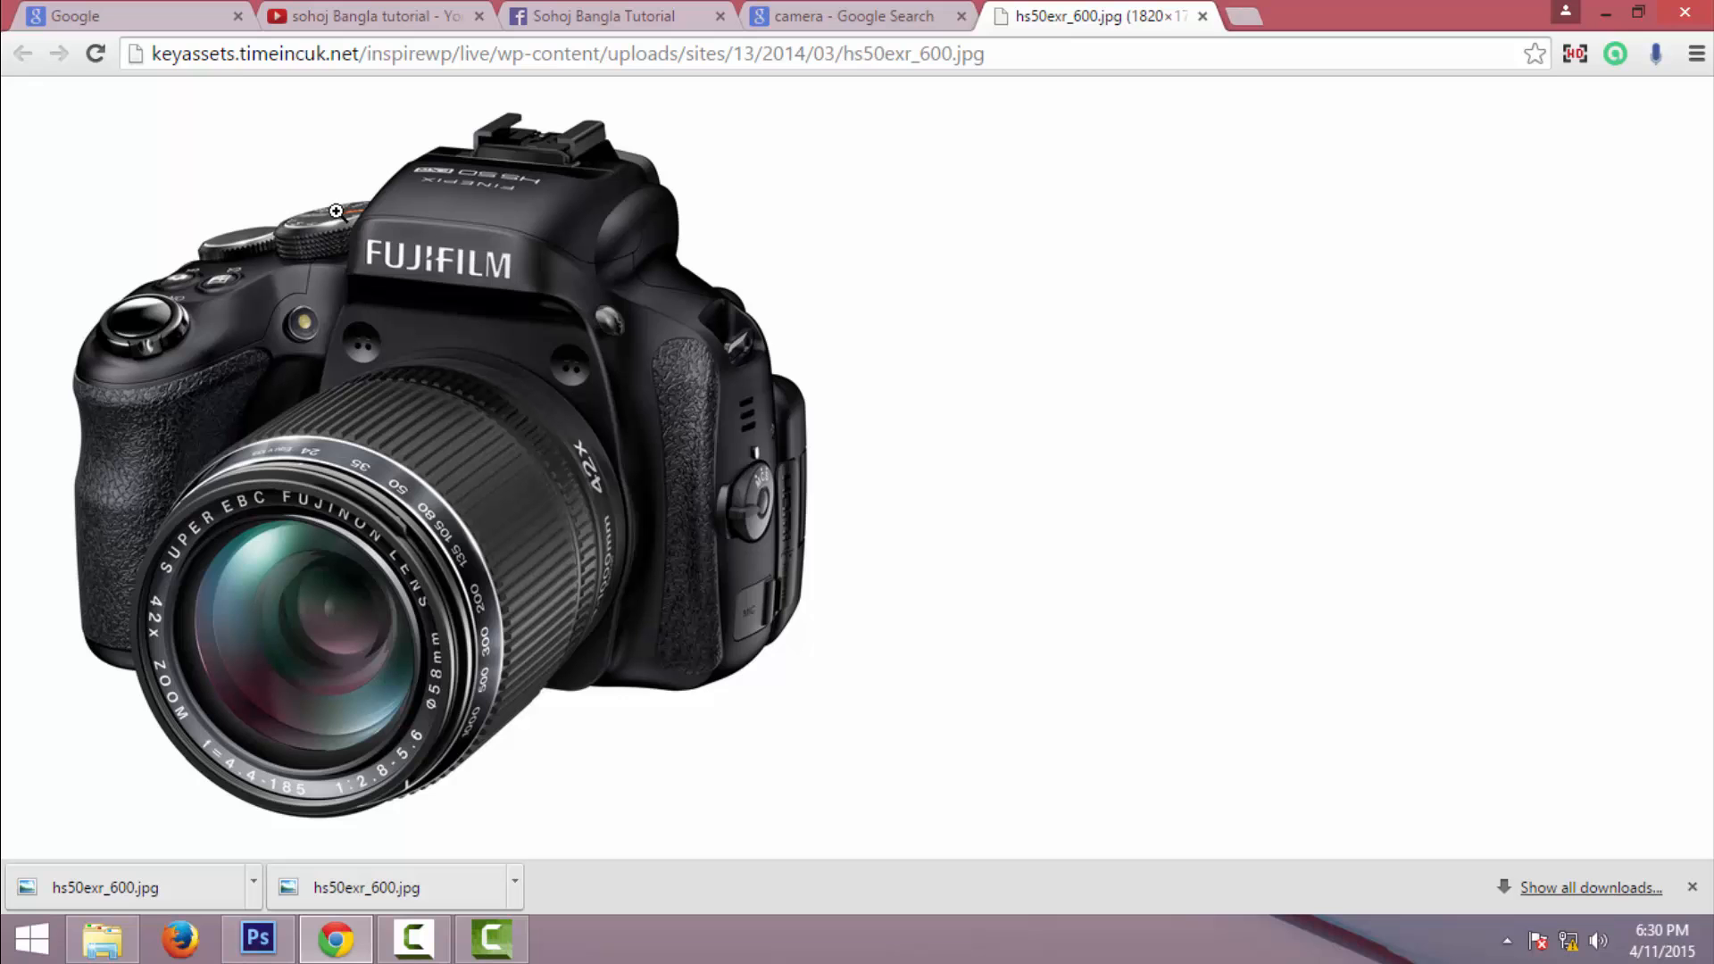
# - Save the camera image to Downloads as hs50exr_600.jpg and close the downloads bar
pyautogui.rightClick(365, 209)
pyautogui.click(468, 229)
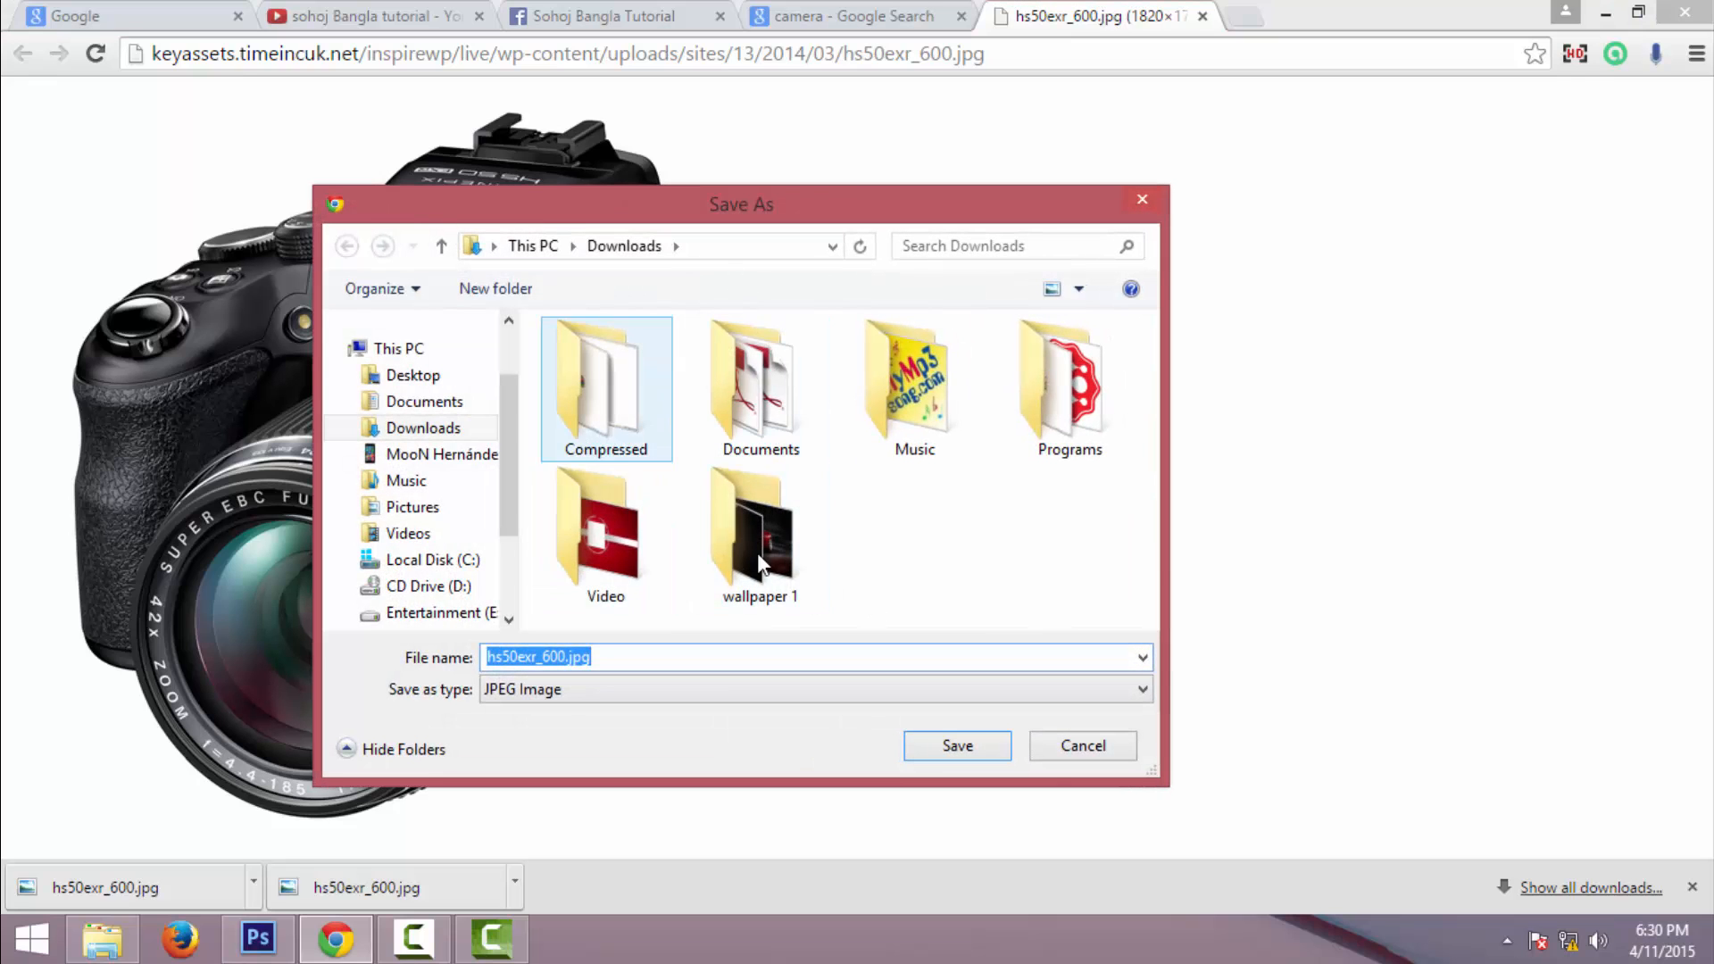
pyautogui.click(956, 746)
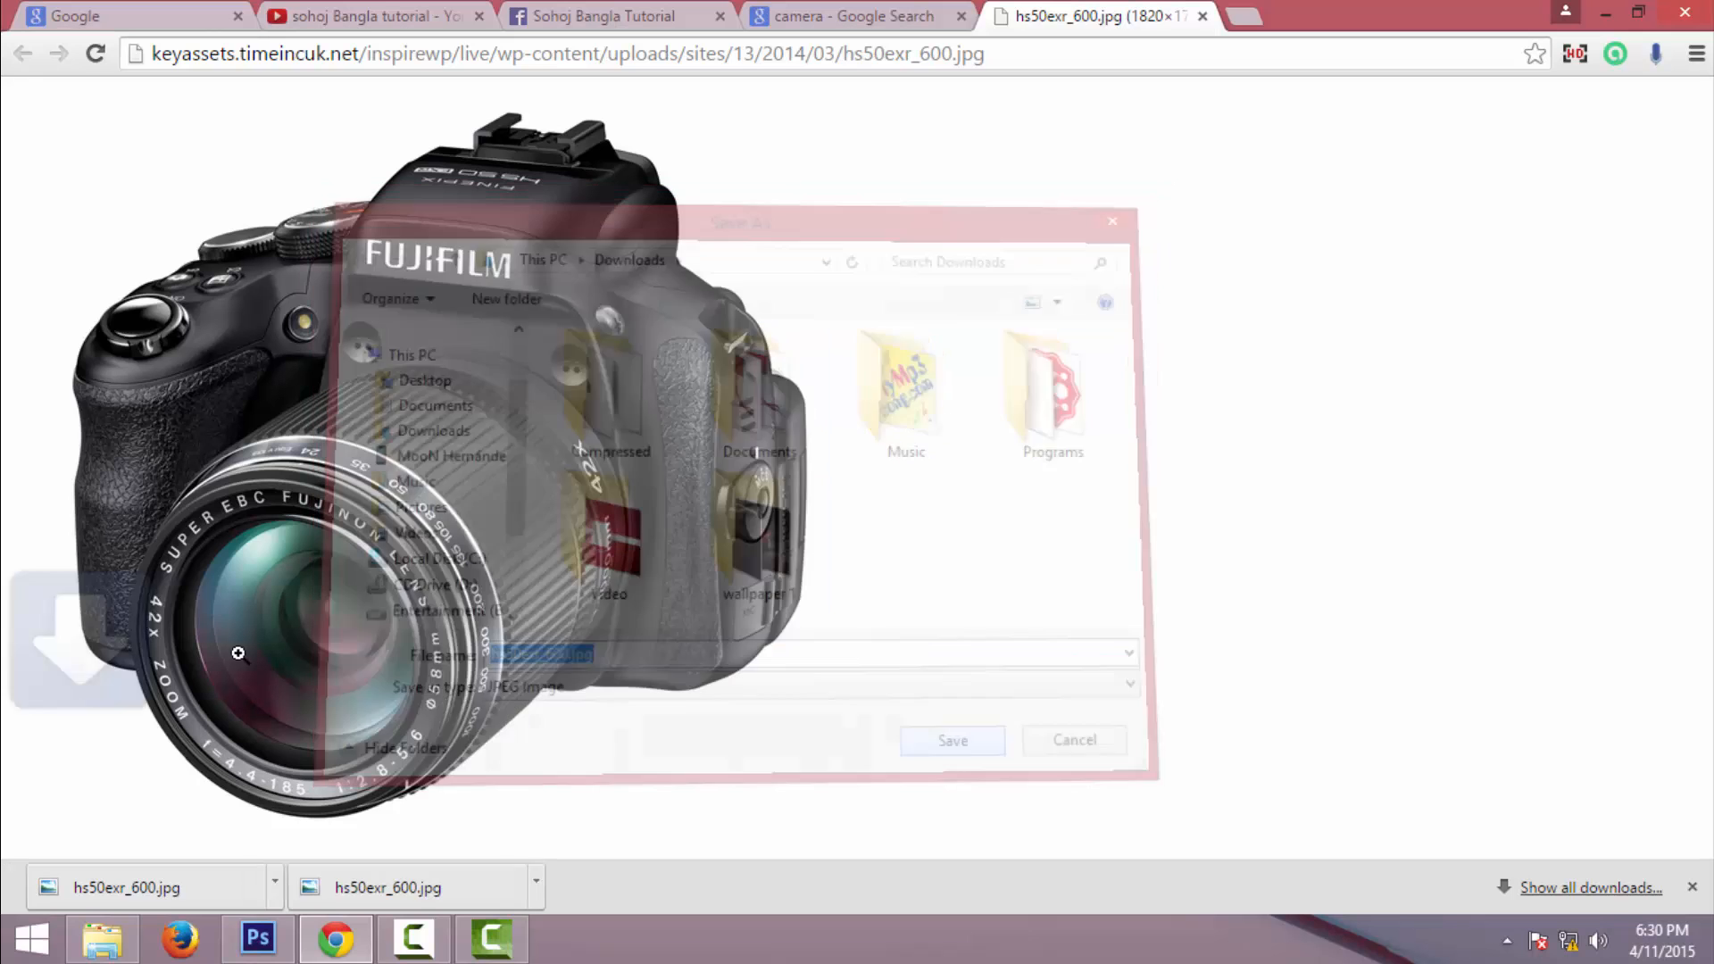
pyautogui.click(1691, 886)
# - Open the Downloads folder in File Explorer and open hs50exr_600.jpg with Adobe Photoshop CS6
pyautogui.click(102, 939)
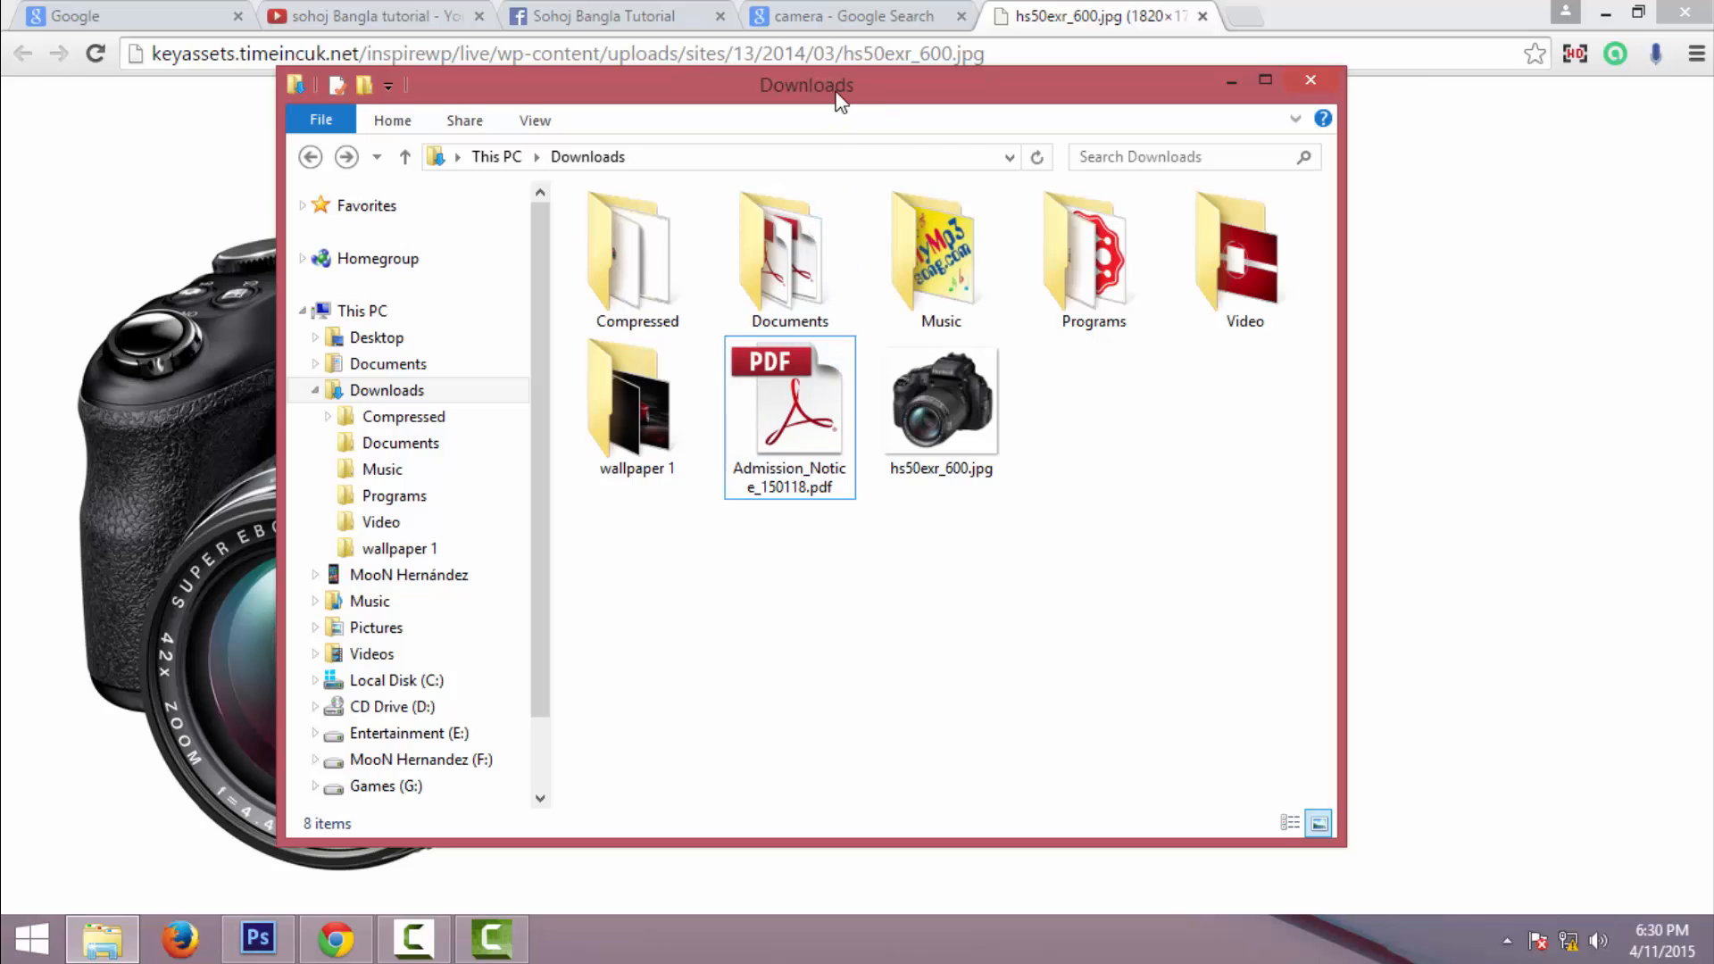
pyautogui.click(420, 393)
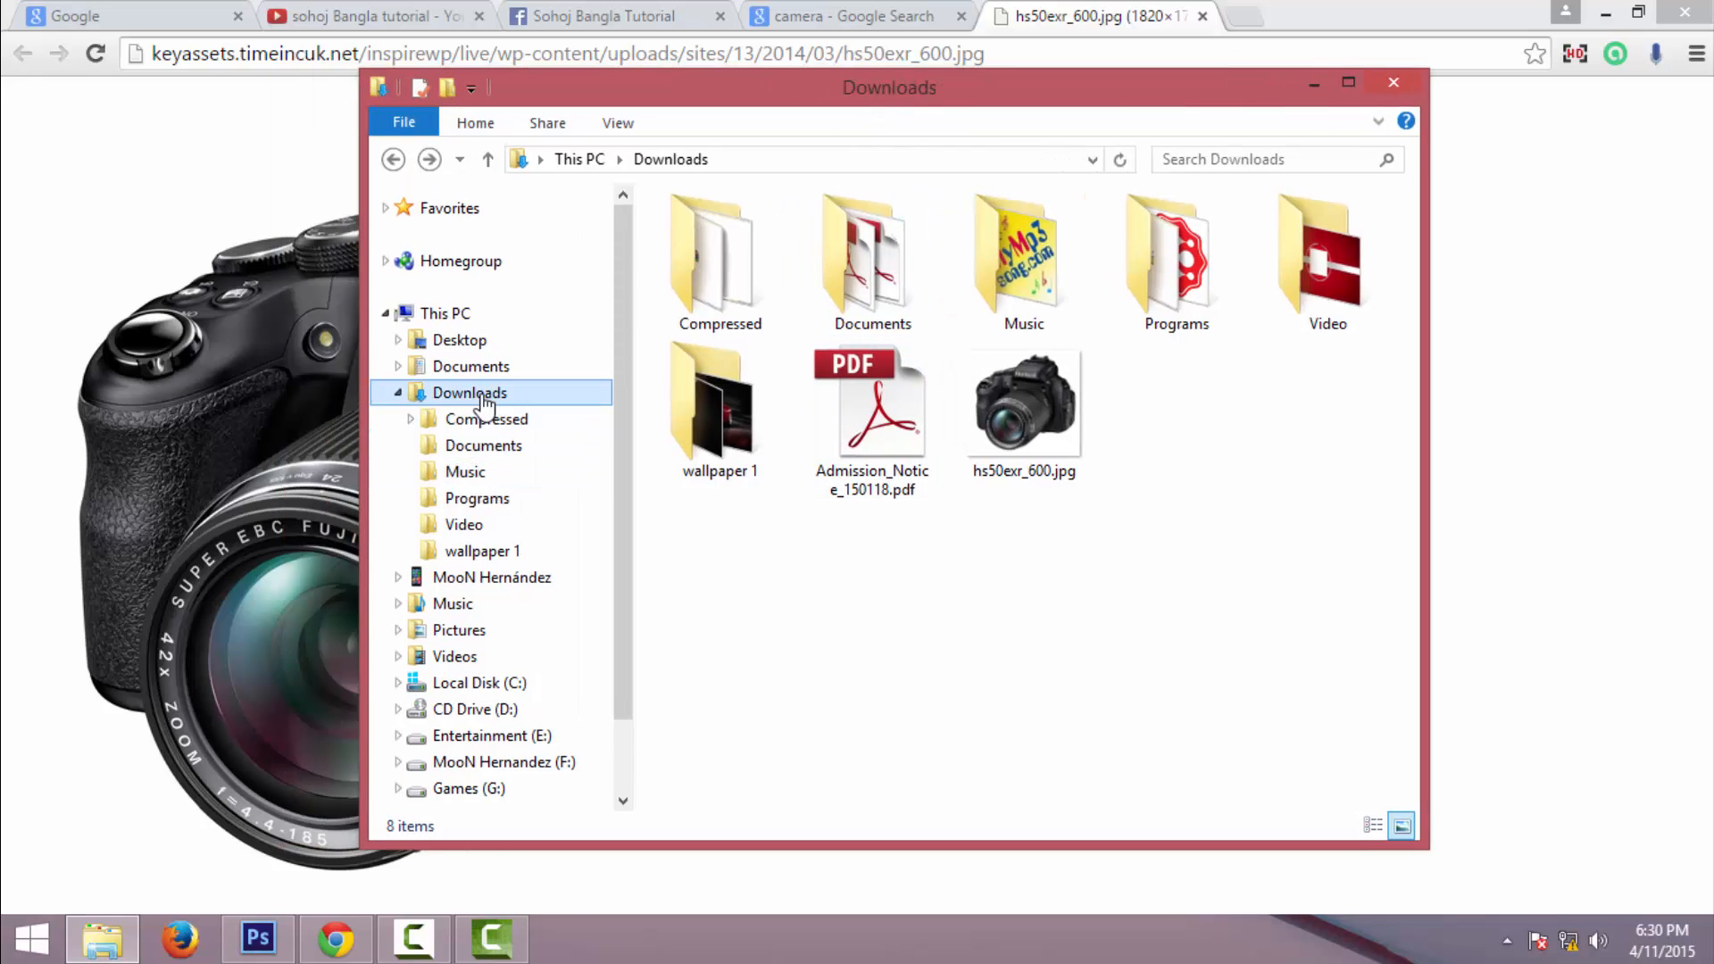
pyautogui.click(395, 394)
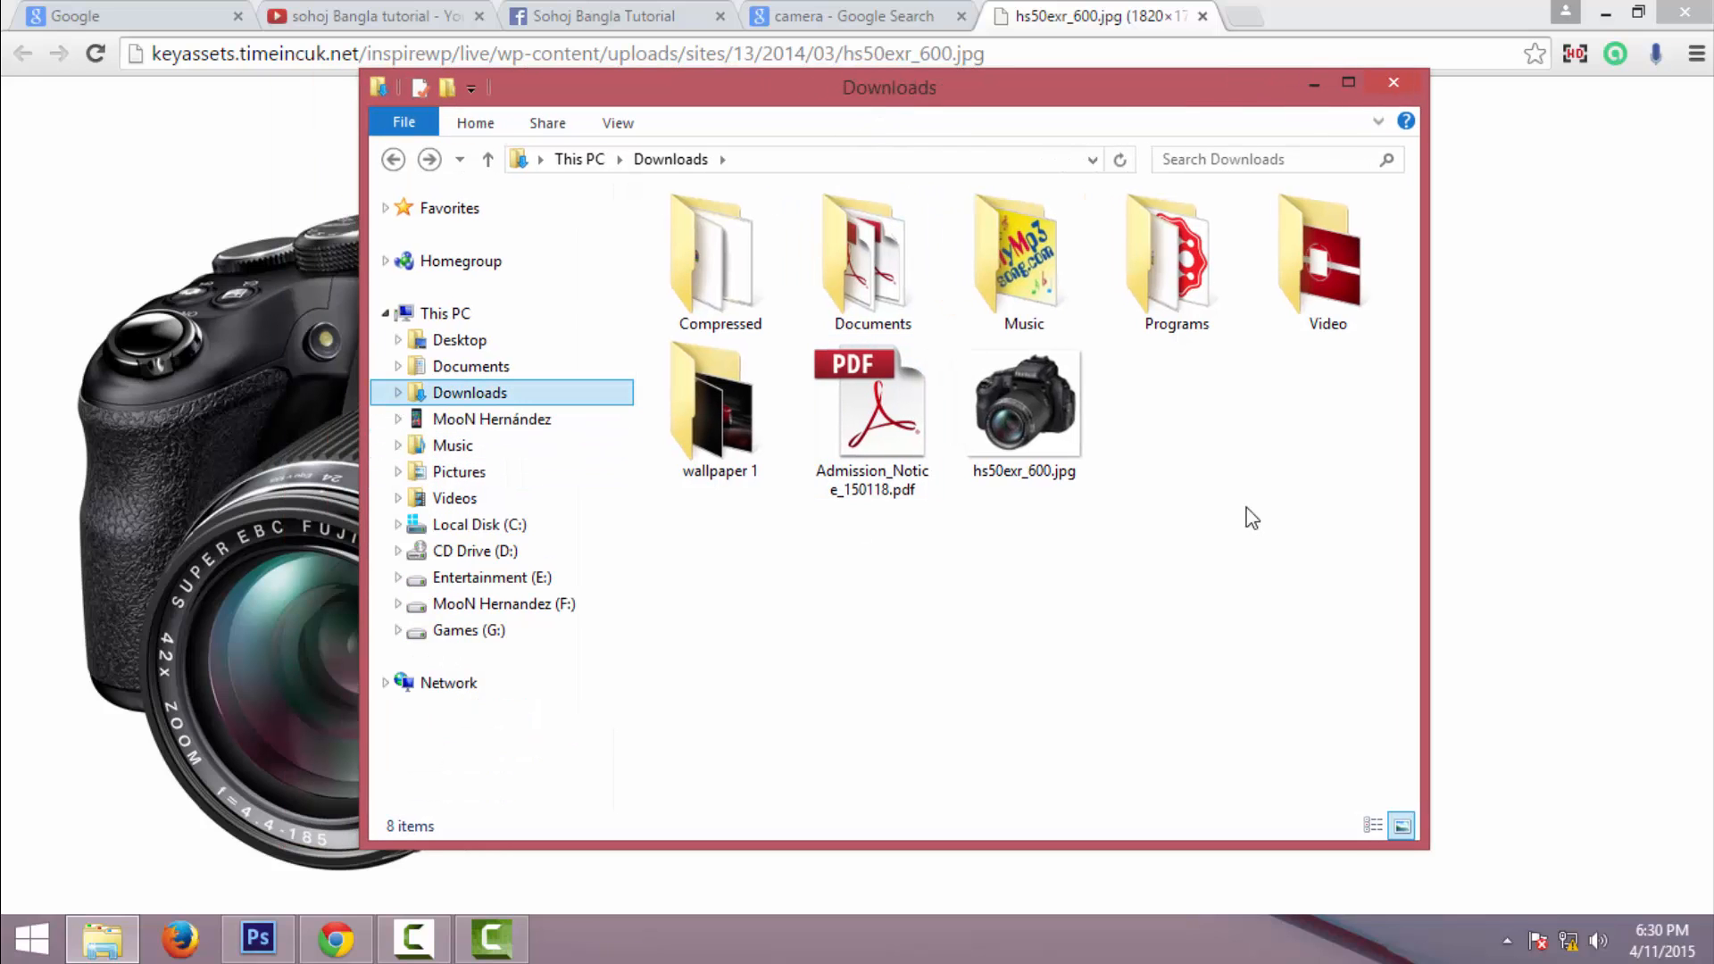
pyautogui.rightClick(1041, 464)
pyautogui.moveTo(1199, 497)
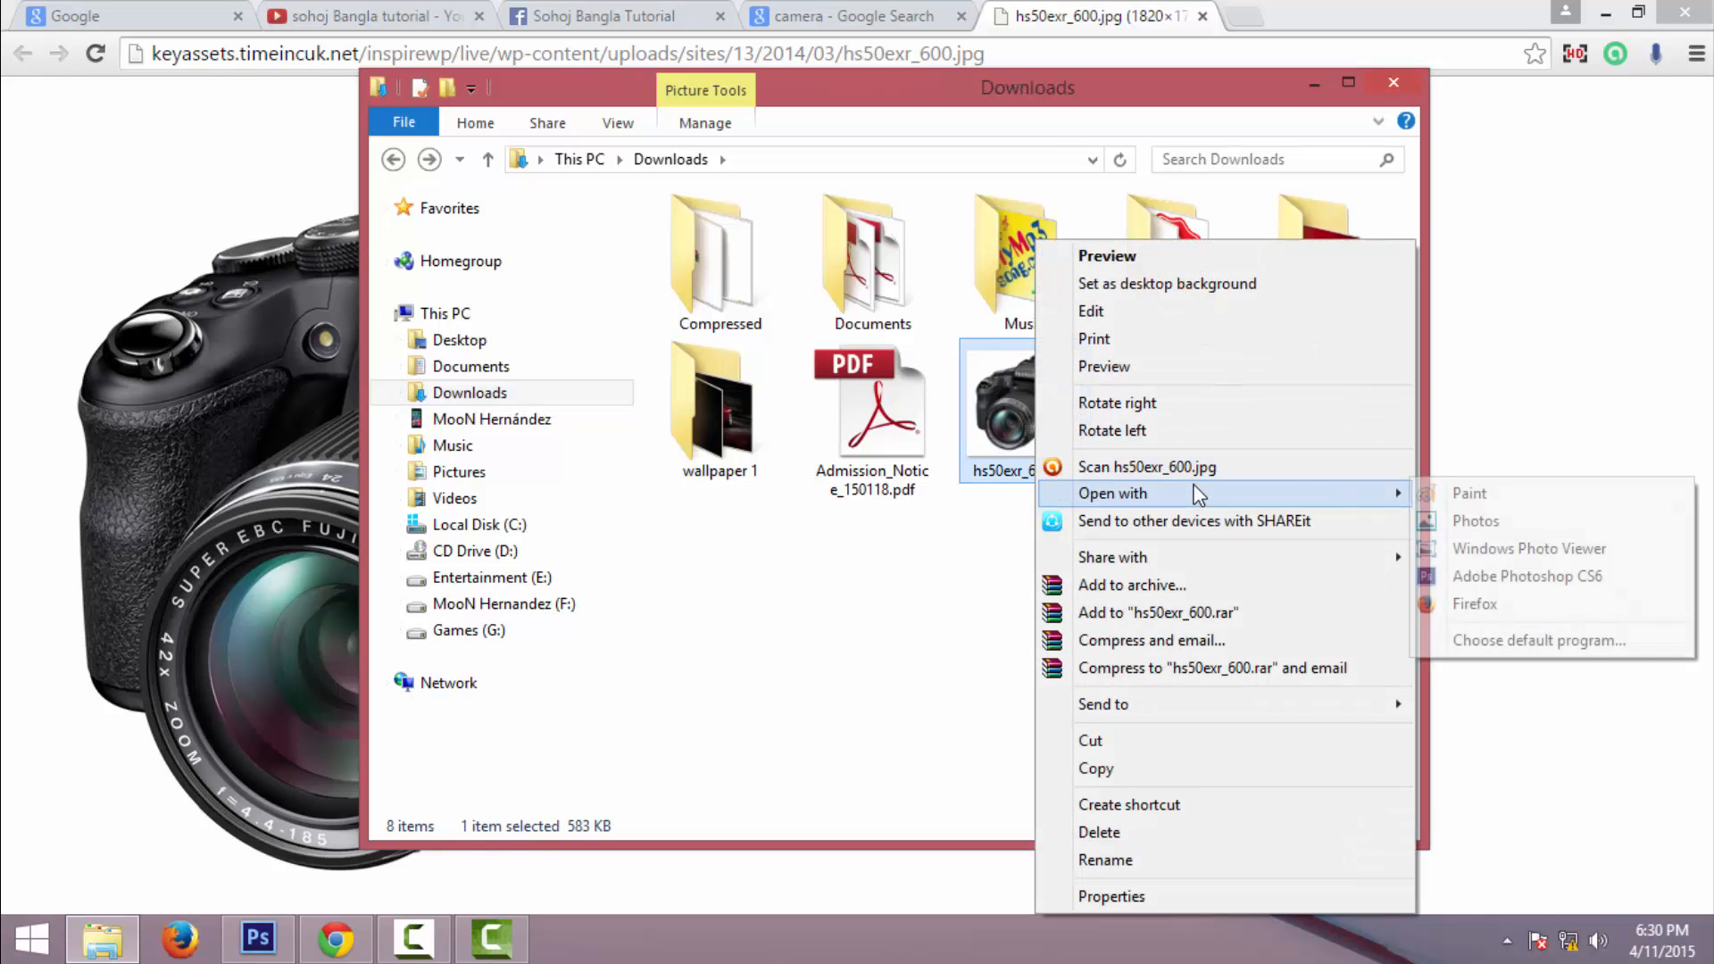
pyautogui.click(1513, 580)
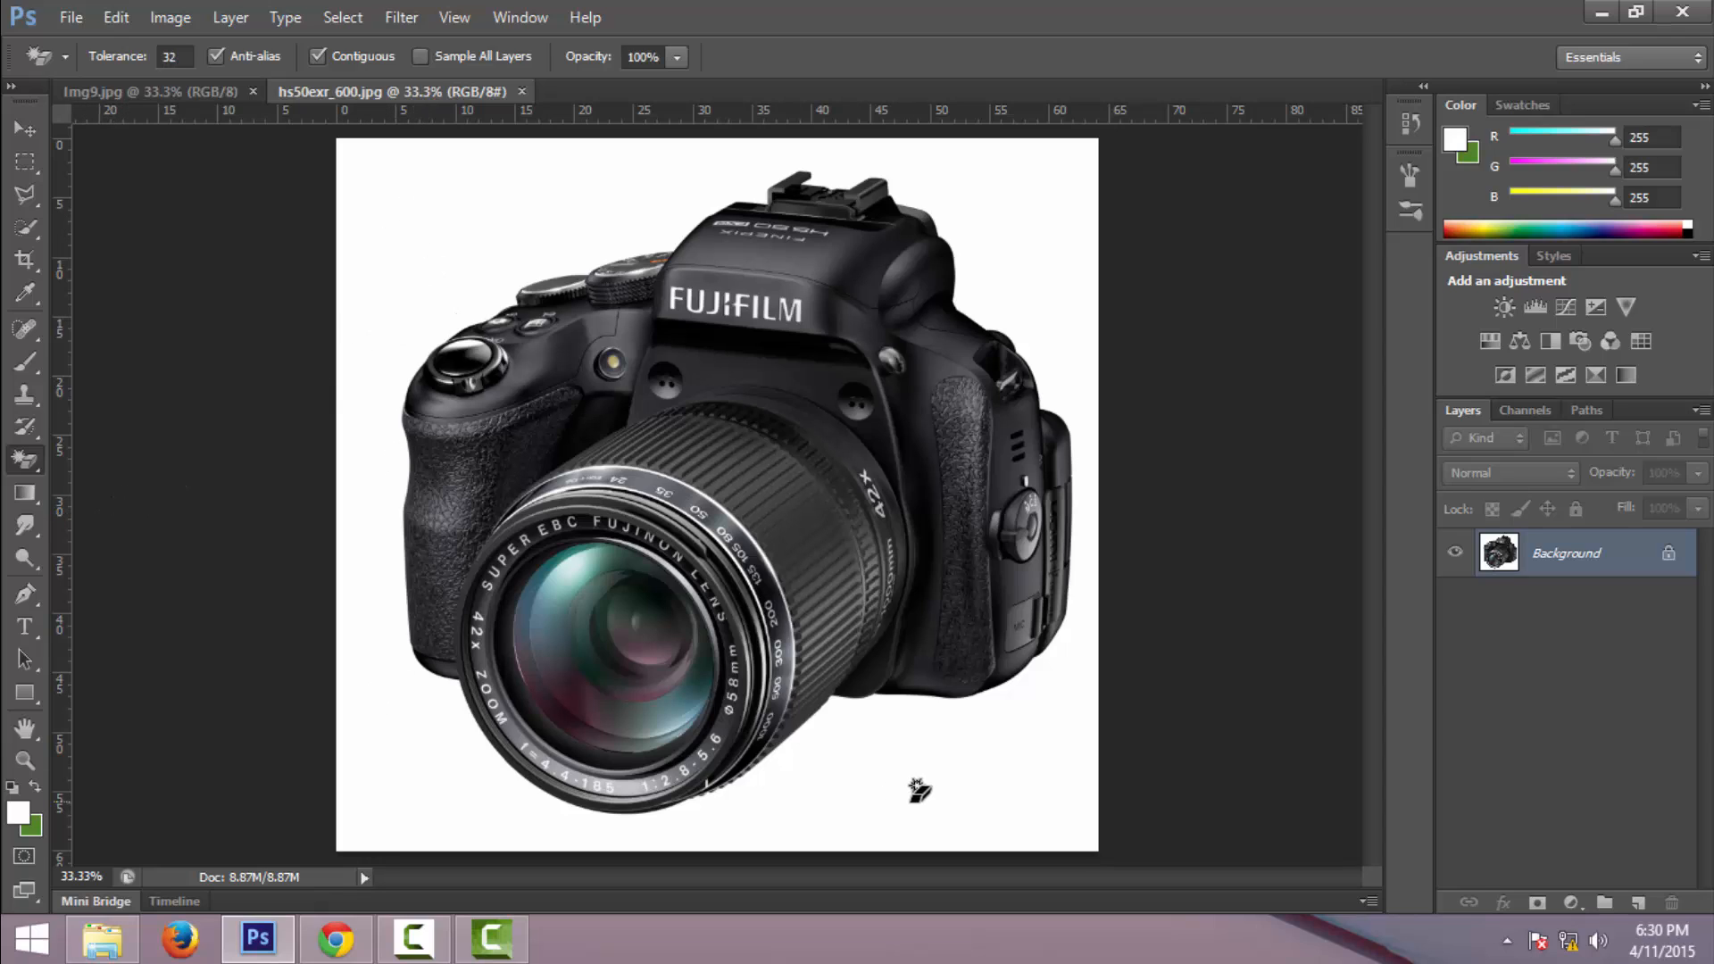
# - Select the whole camera photo and paste it into the img9.jpg sunset image
pyautogui.hotkey('ctrl', 'a')
pyautogui.click(136, 90)
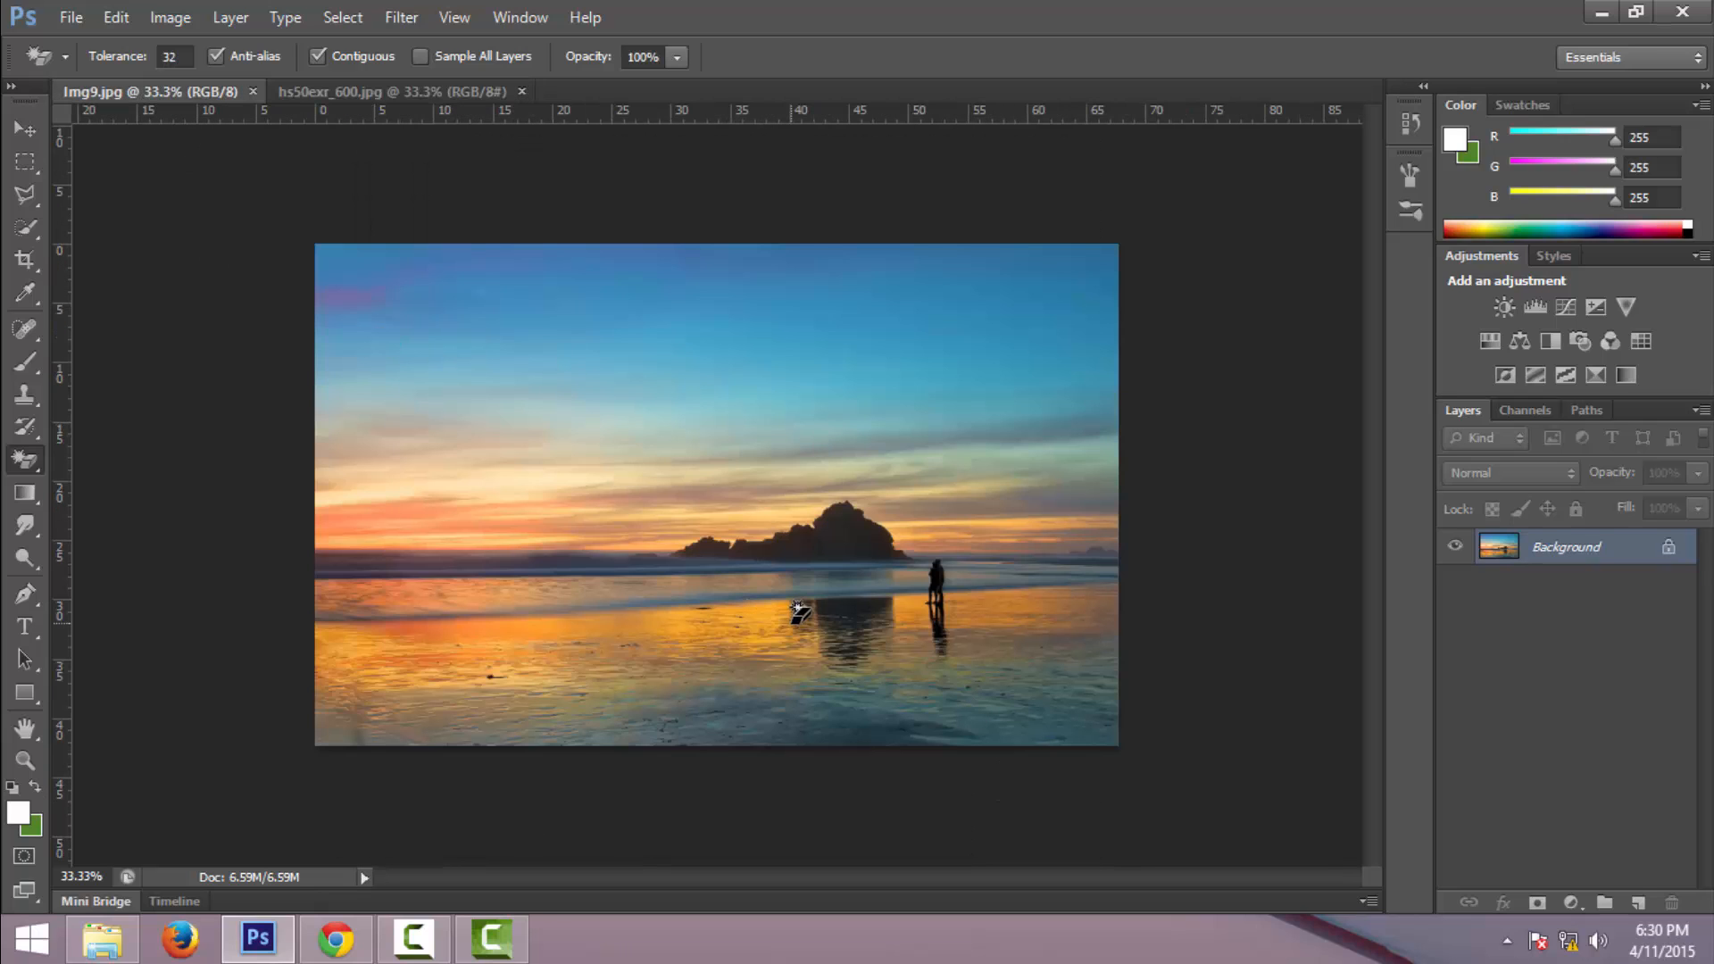
pyautogui.hotkey('ctrl', 'v')
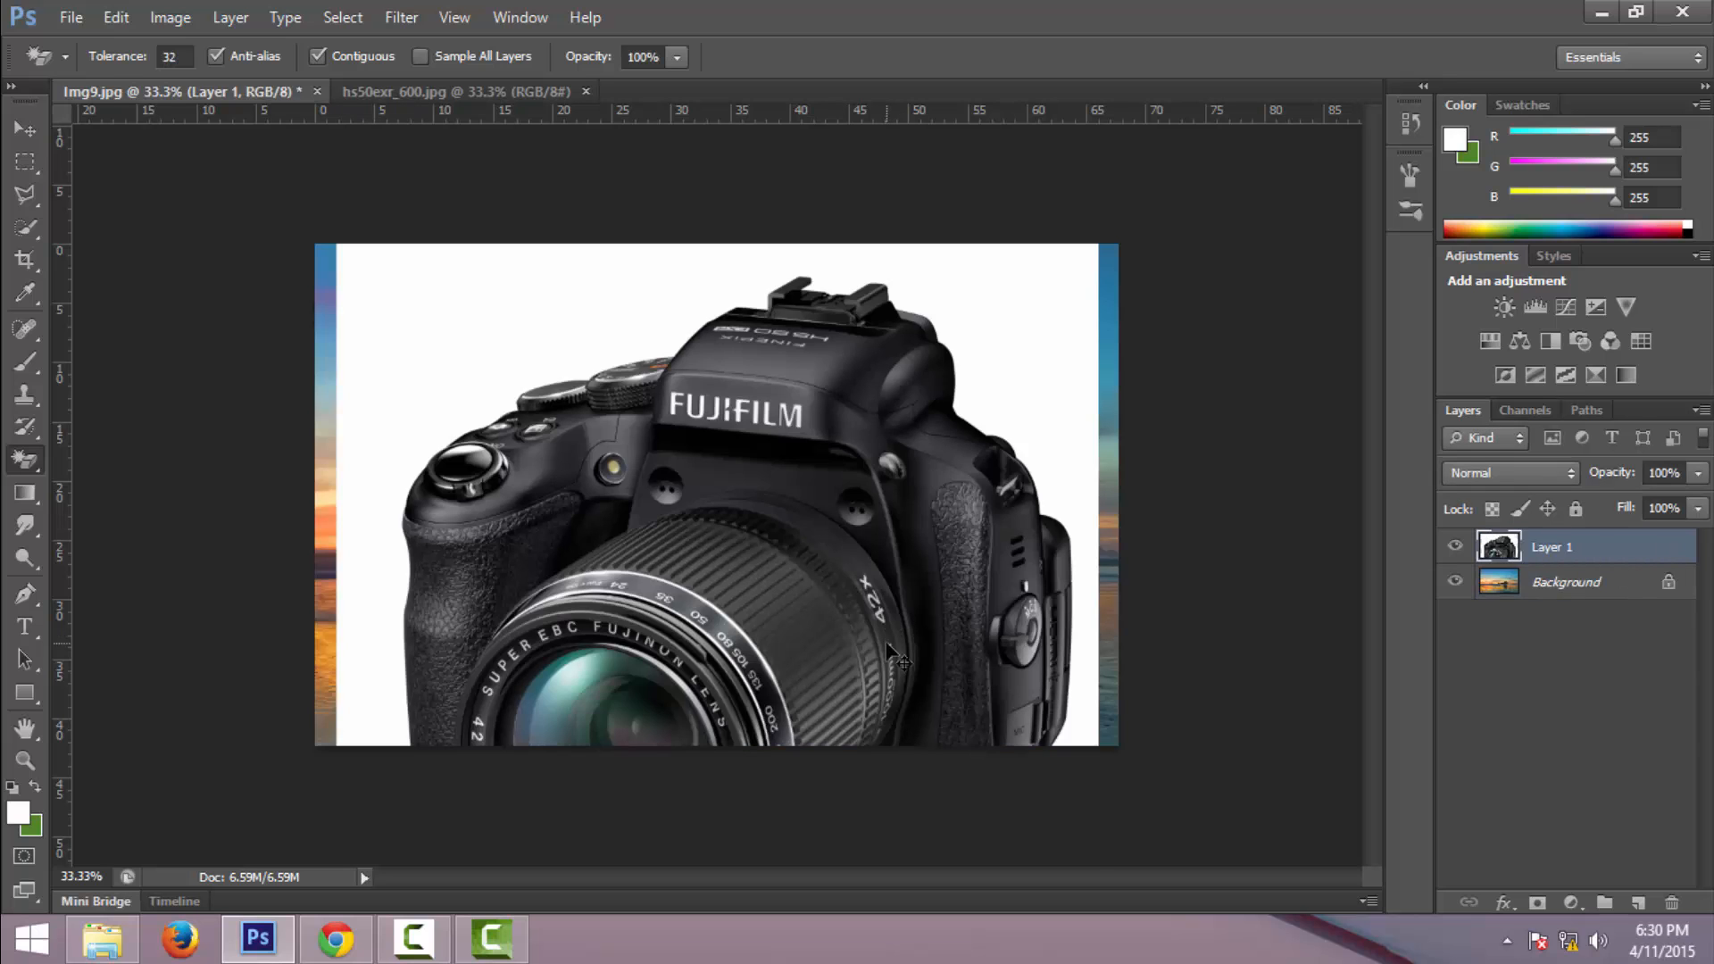
# - Free-transform the pasted camera down to about 16% into the lower-left corner, commit, then undo it
pyautogui.hotkey('ctrl', 't')
pyautogui.moveTo(1099, 243); pyautogui.dragTo(920, 410)
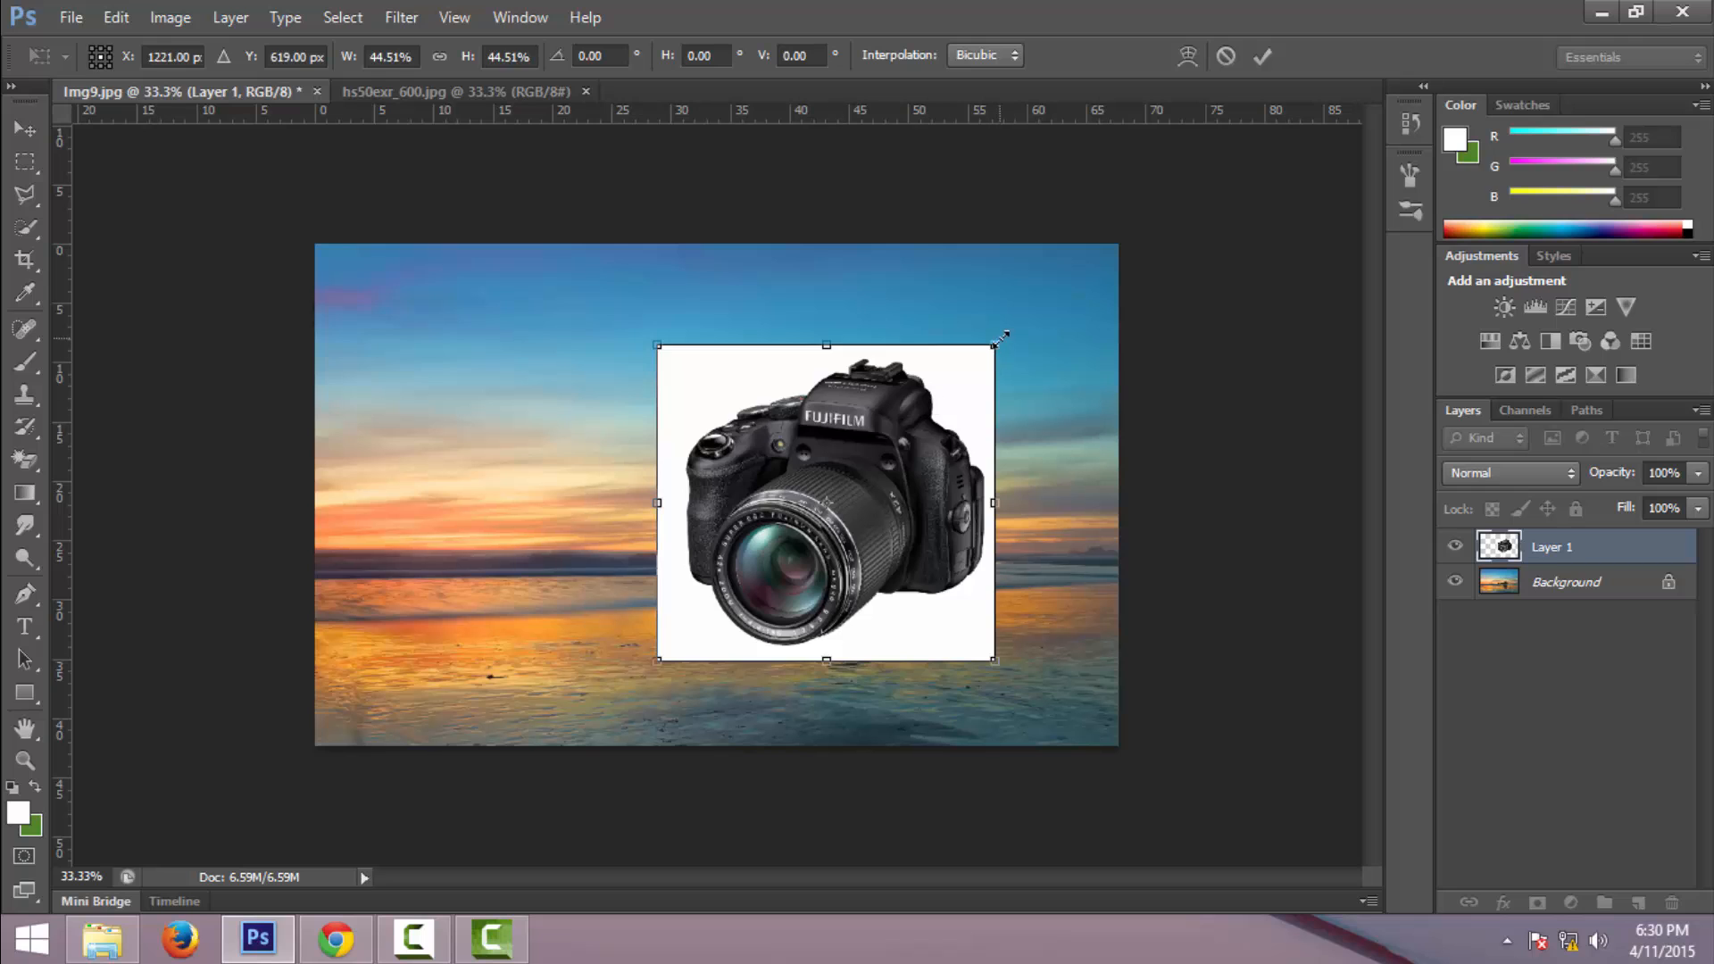
pyautogui.moveTo(999, 337); pyautogui.dragTo(783, 541)
pyautogui.moveTo(692, 589); pyautogui.dragTo(372, 665)
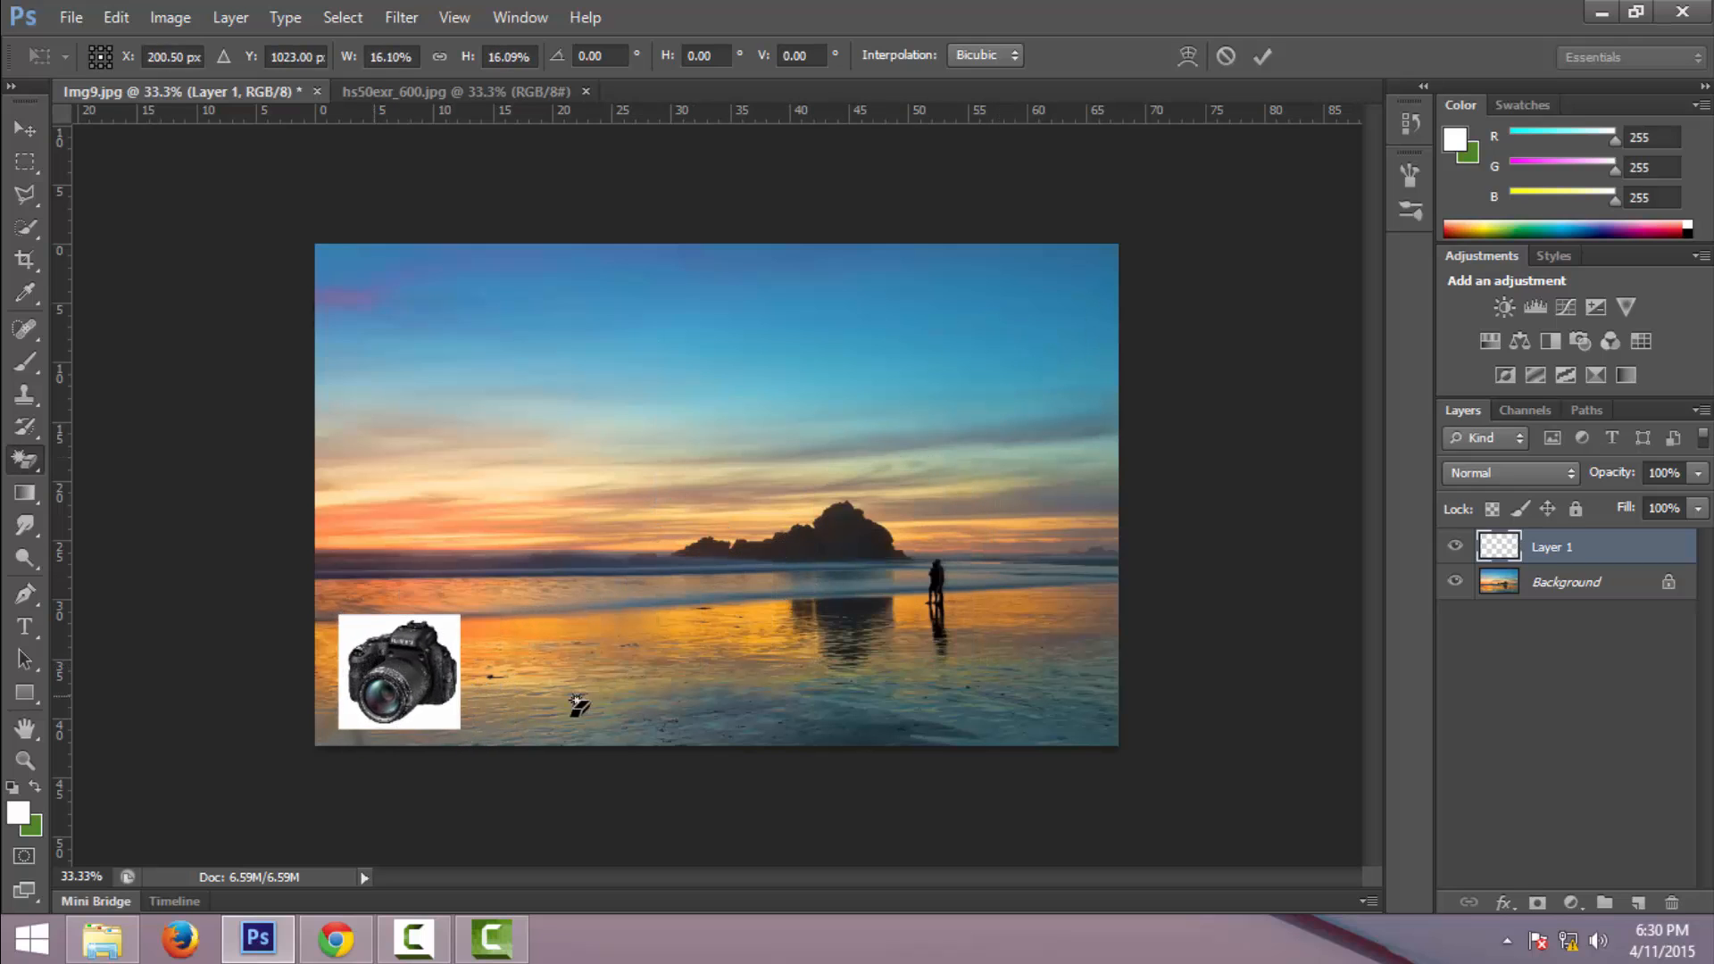
pyautogui.press('Return')
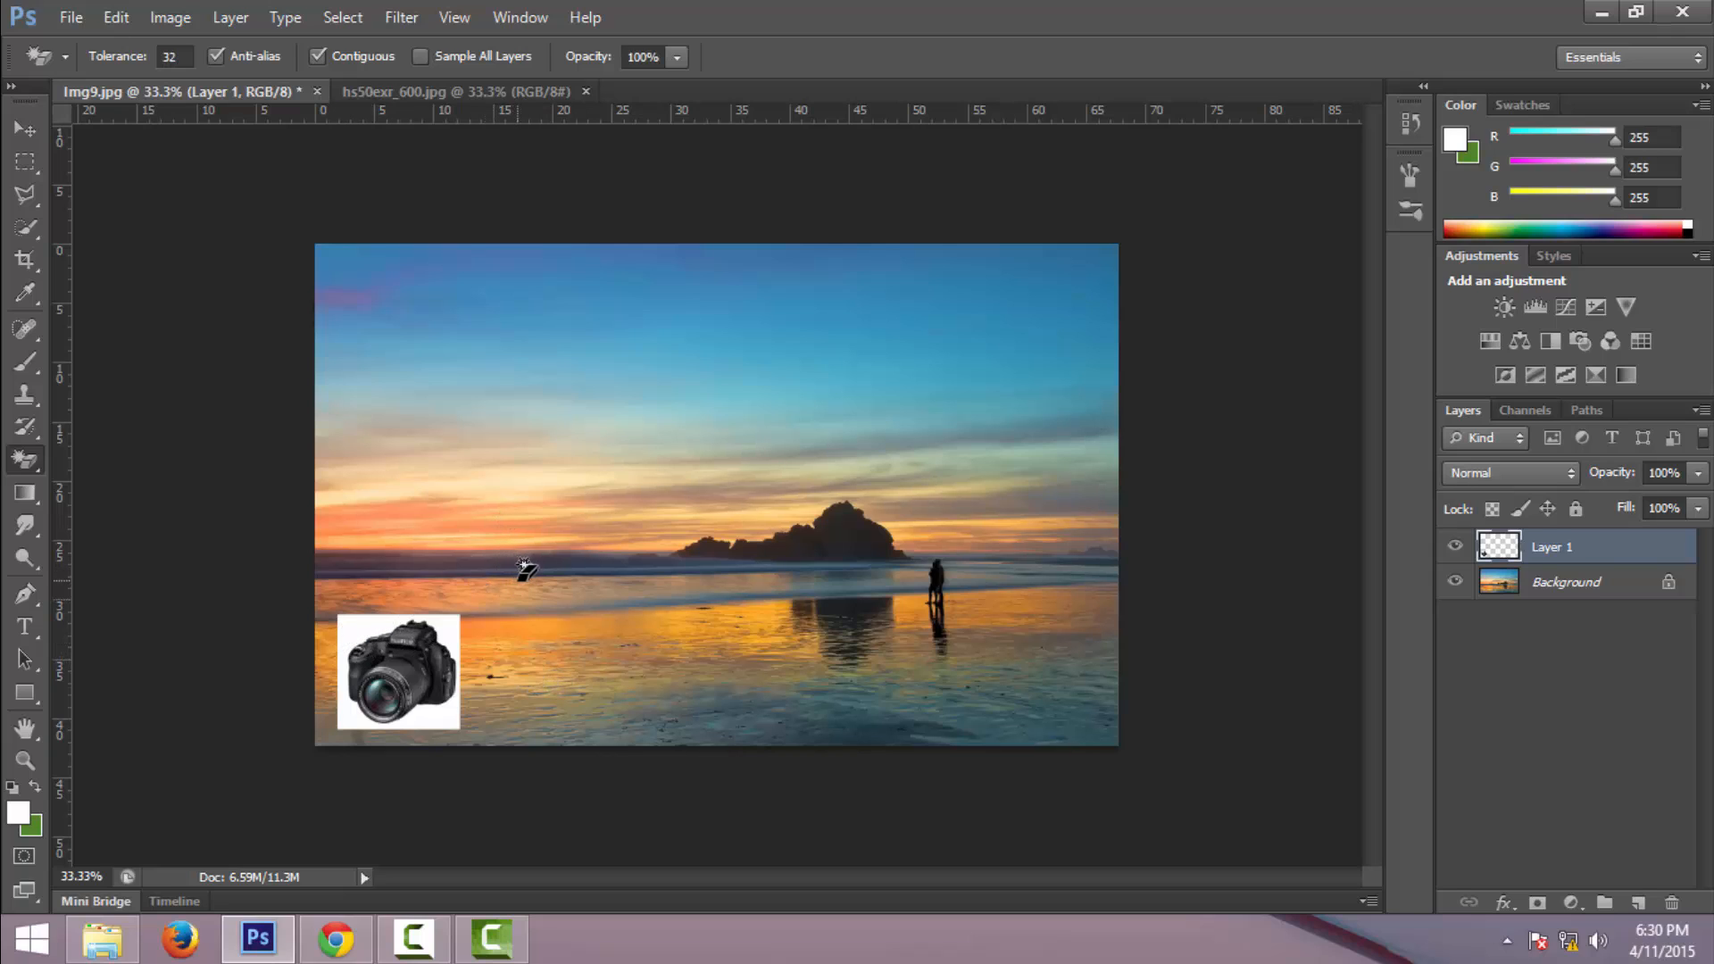
pyautogui.hotkey('ctrl', 'z')
# - Back in the camera photo, deselect and erase its white background with the Magic Eraser Tool
pyautogui.click(420, 92)
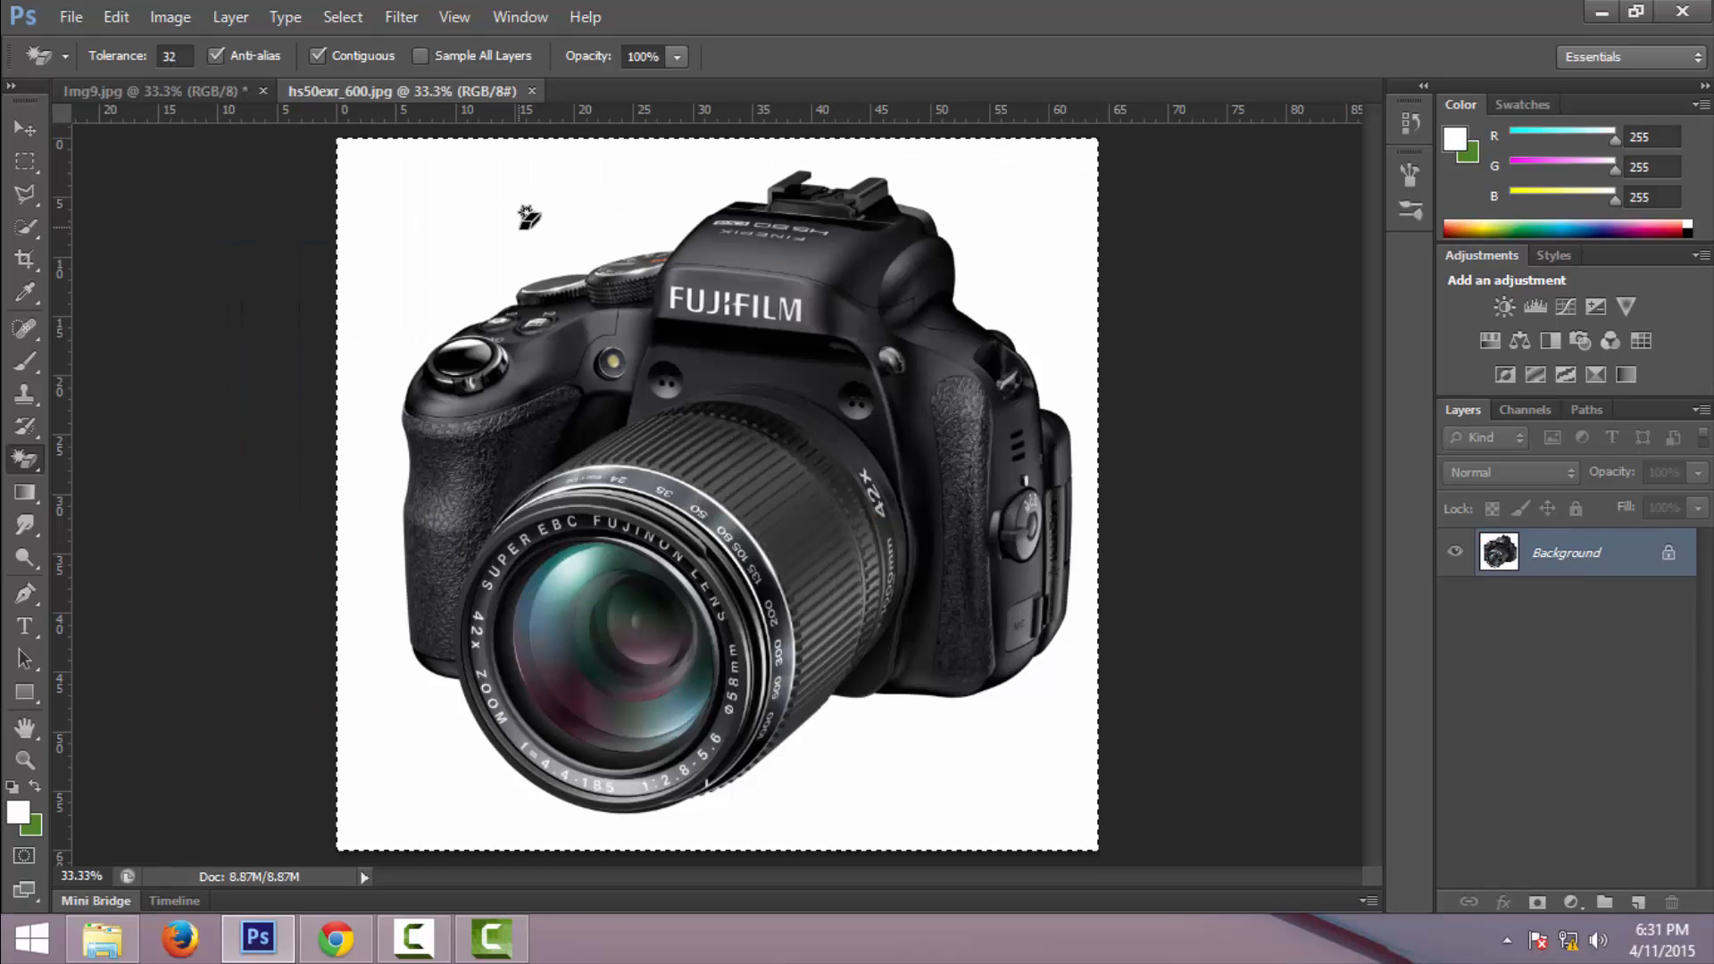
pyautogui.hotkey('ctrl', 'd')
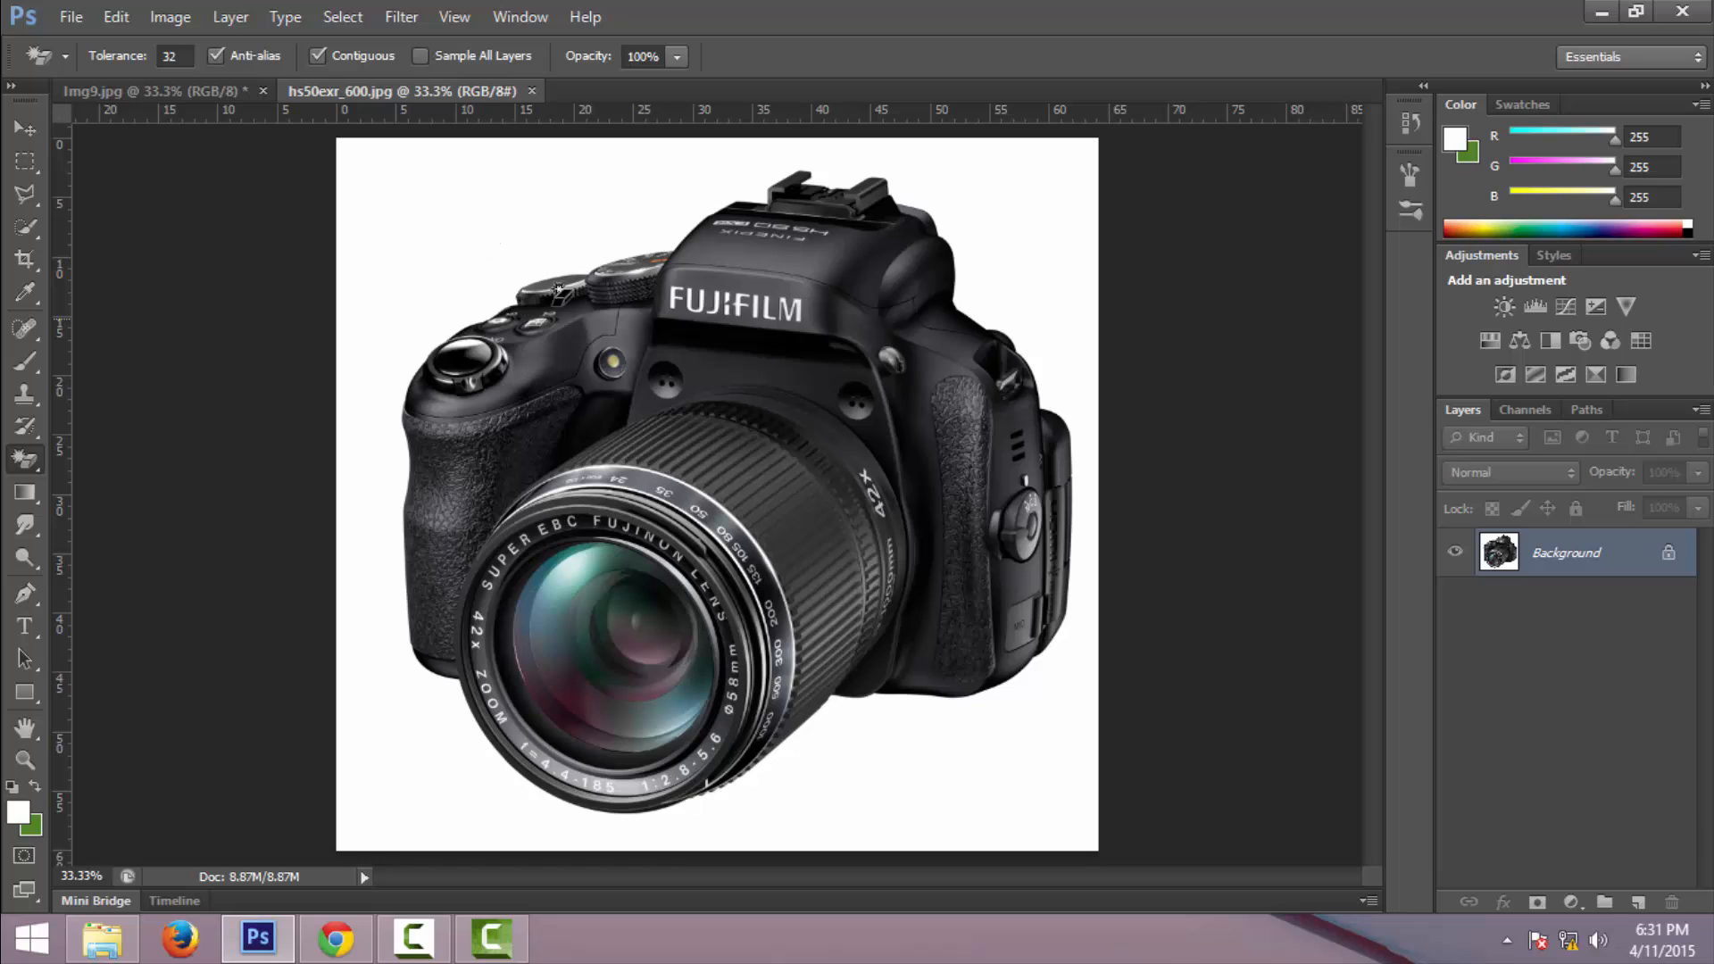
pyautogui.rightClick(26, 458)
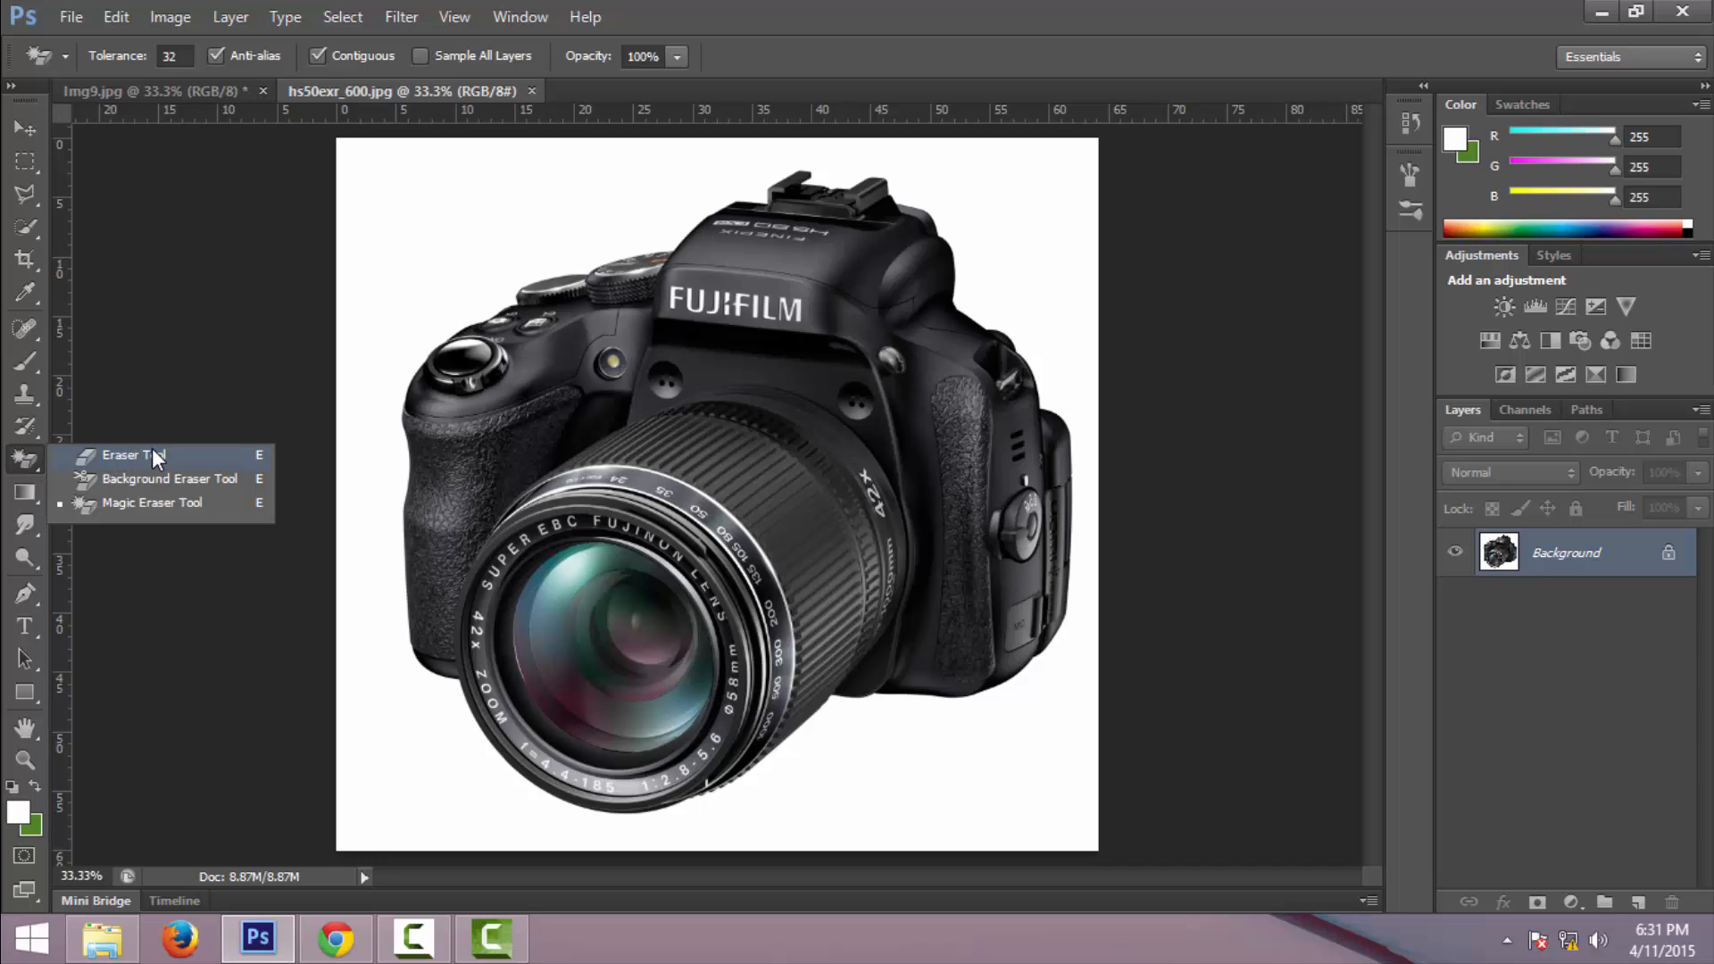
pyautogui.click(154, 452)
pyautogui.rightClick(30, 456)
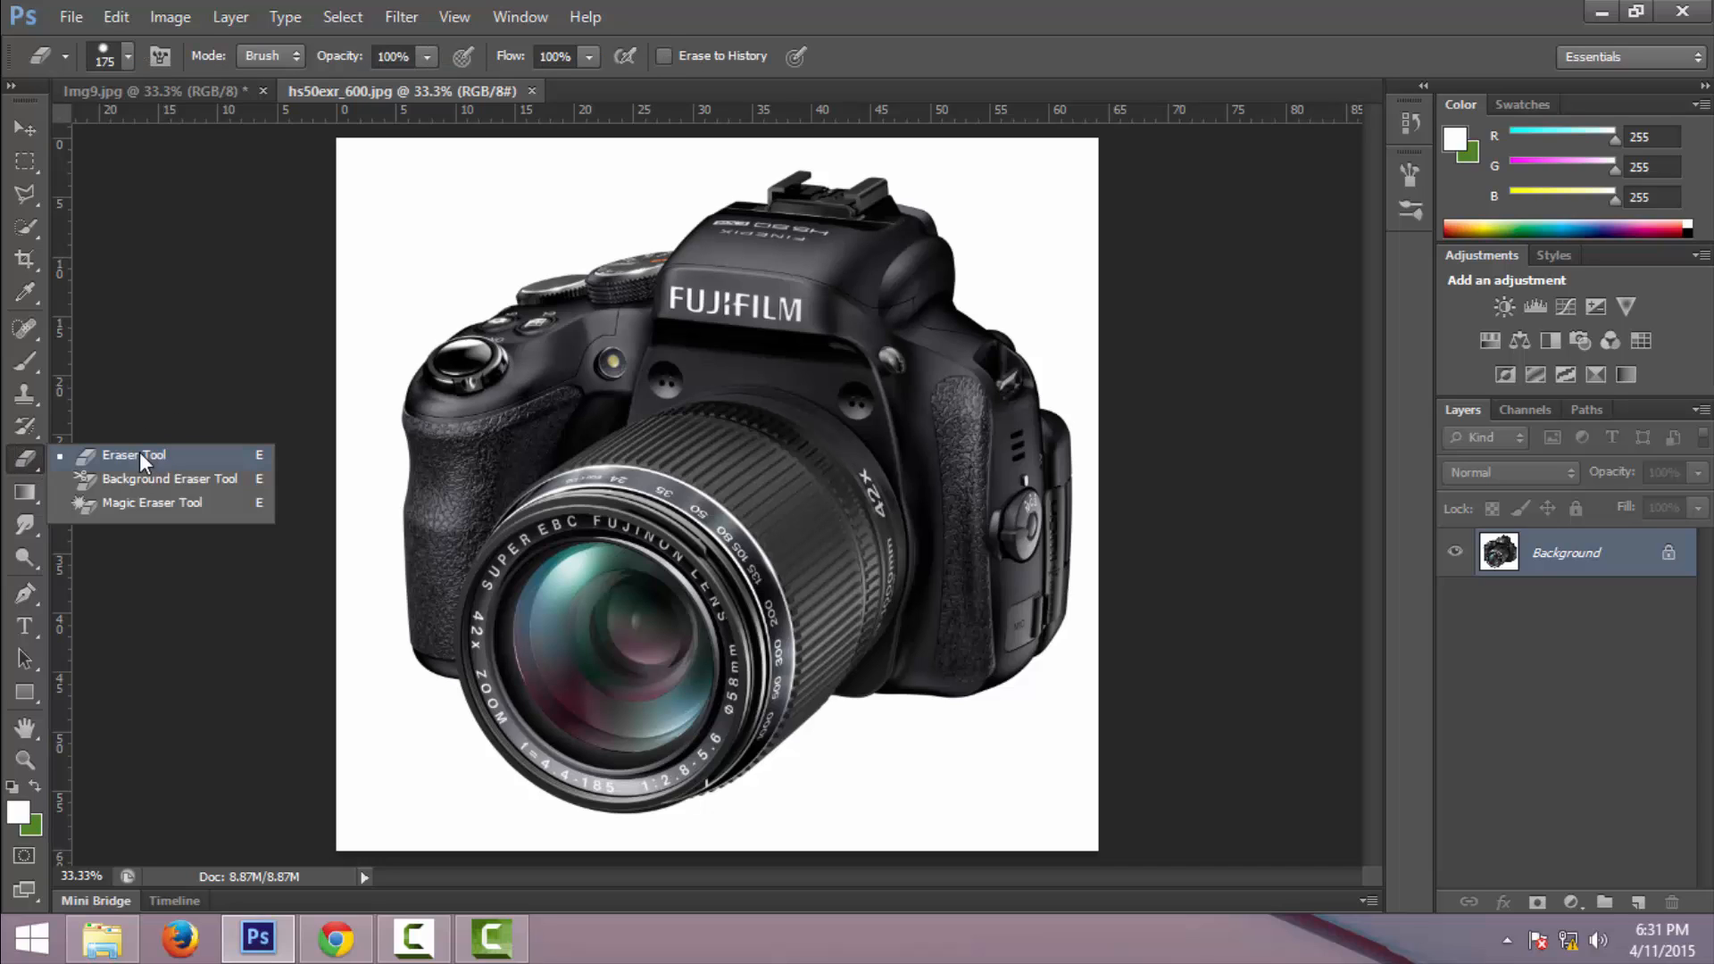
pyautogui.click(29, 461)
pyautogui.rightClick(24, 458)
pyautogui.click(153, 502)
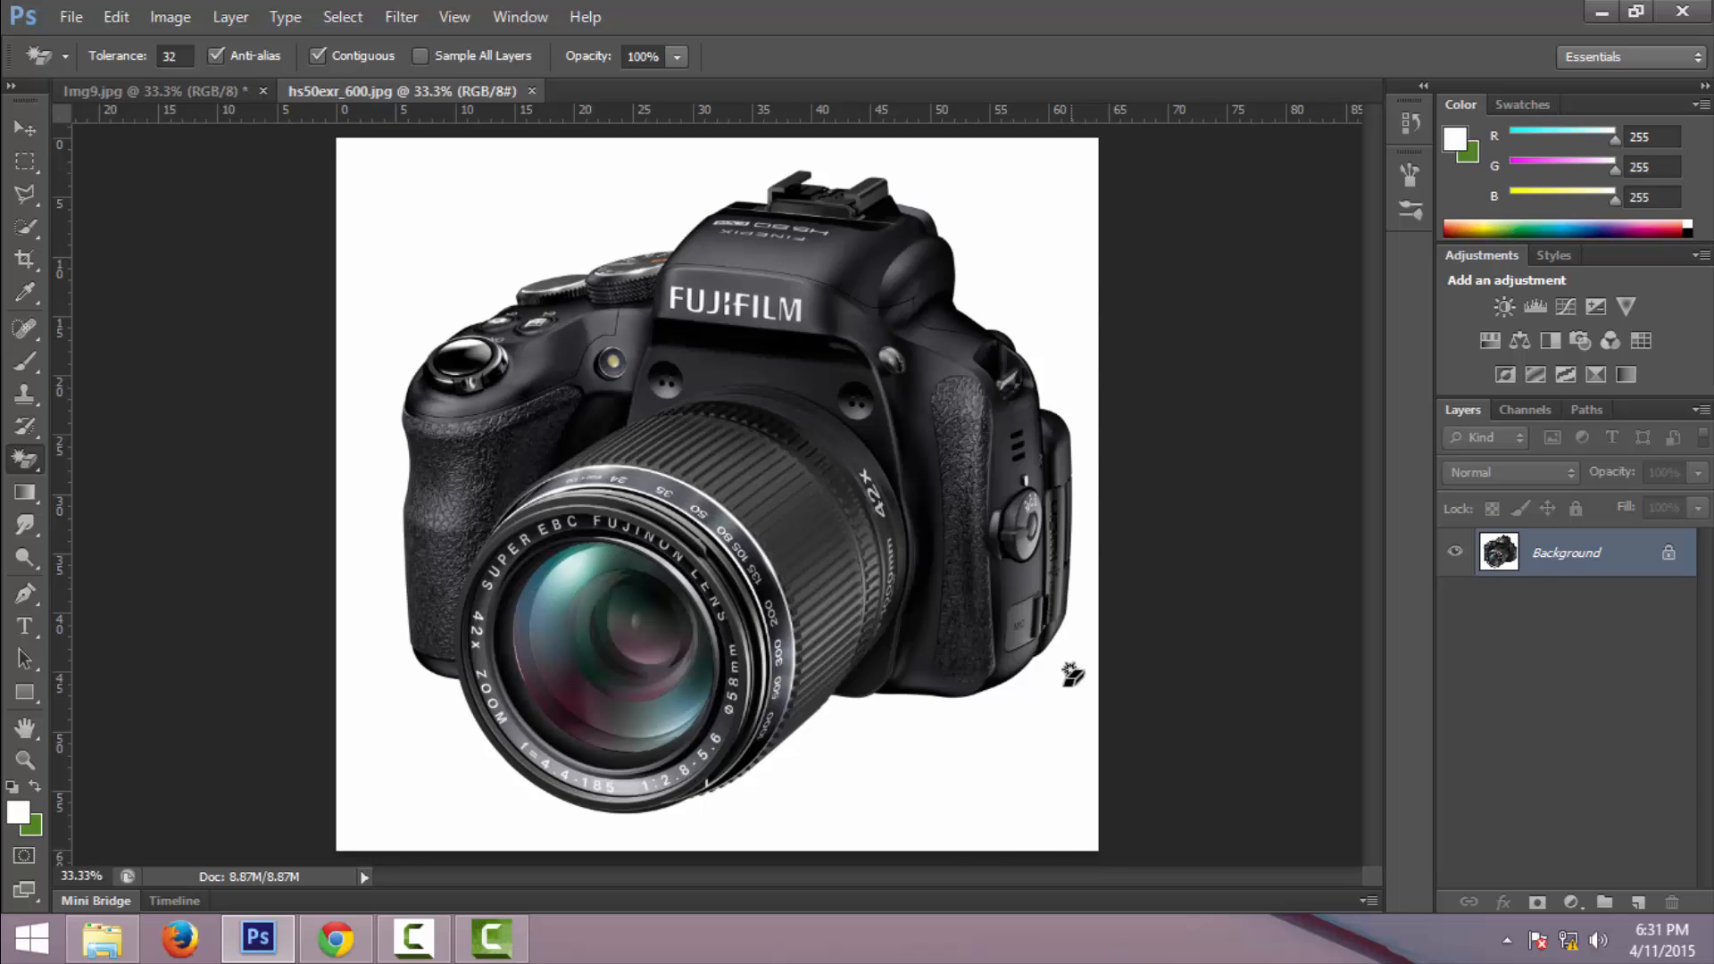
pyautogui.click(491, 232)
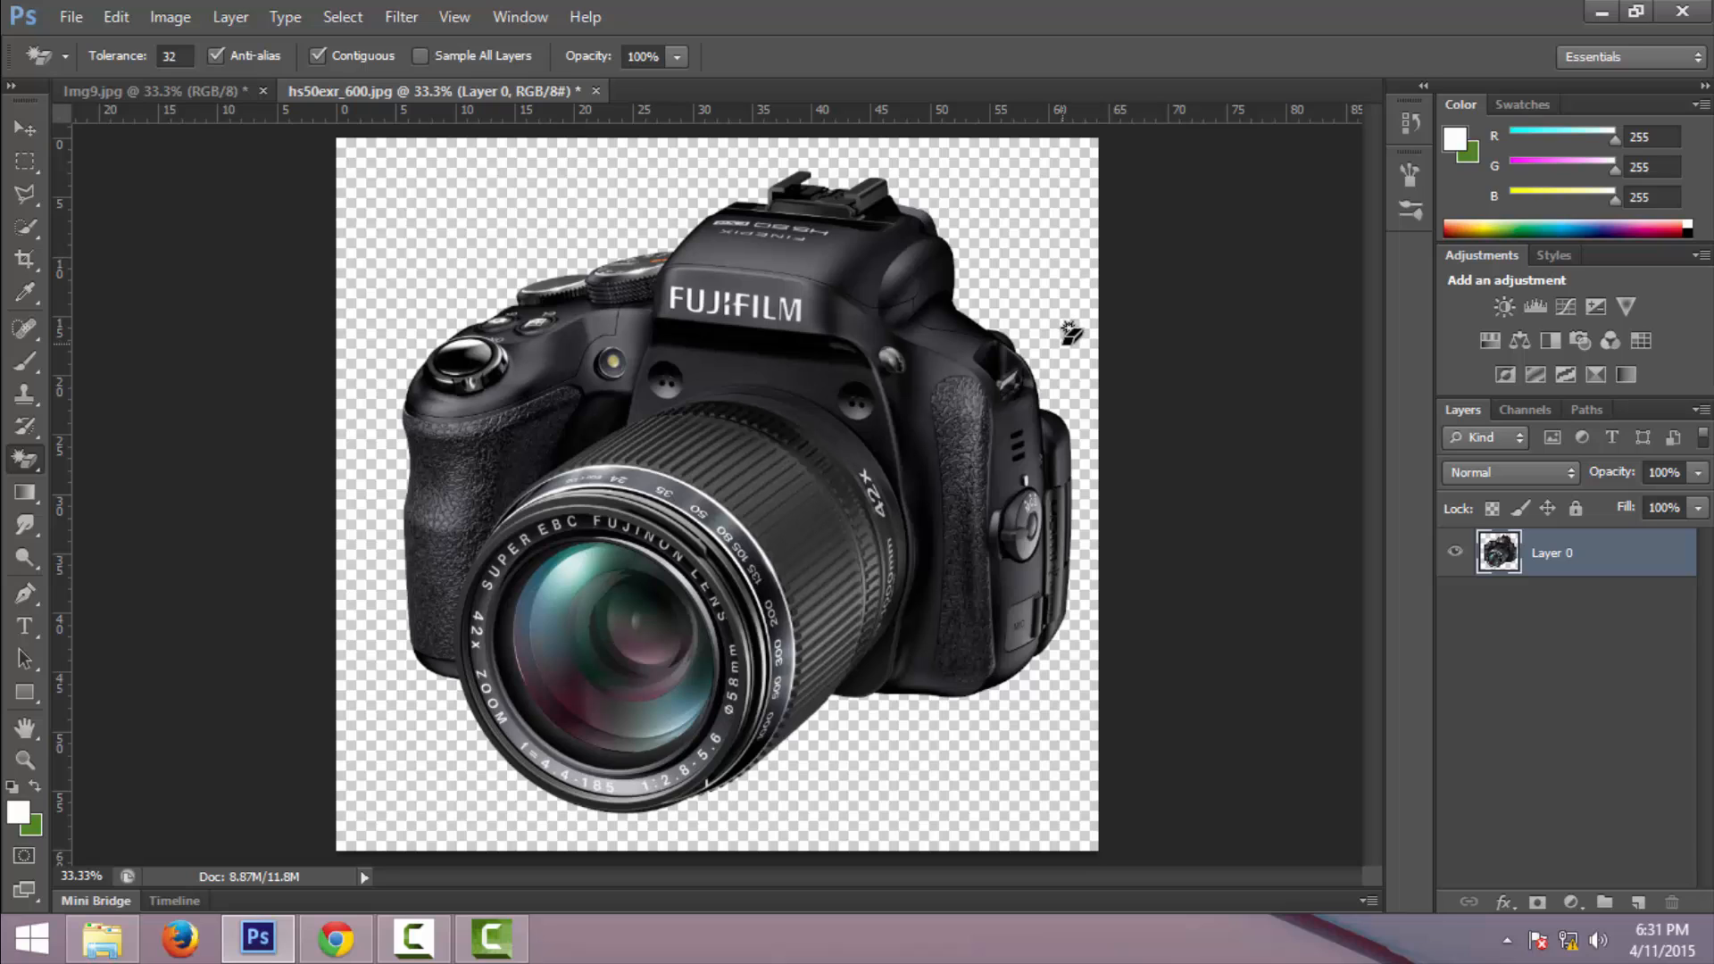
# - Copy the cut-out camera and paste it into the img9.jpg sunset image
pyautogui.hotkey('ctrl', 'a')
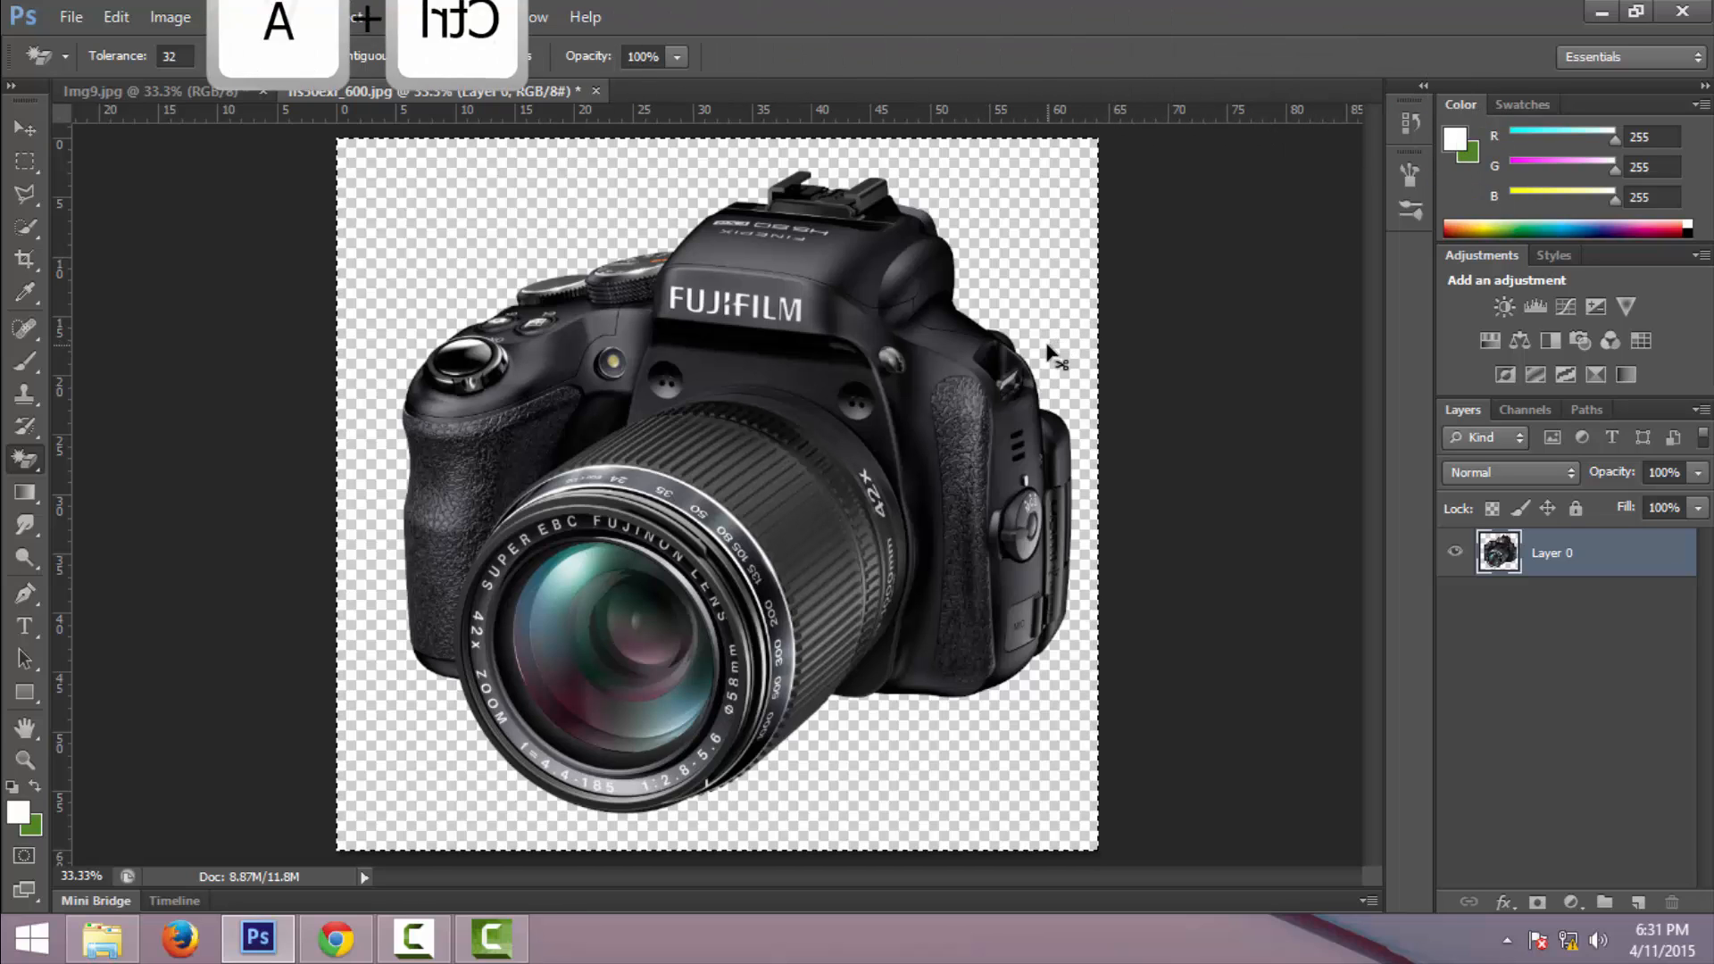
pyautogui.hotkey('ctrl', 'c')
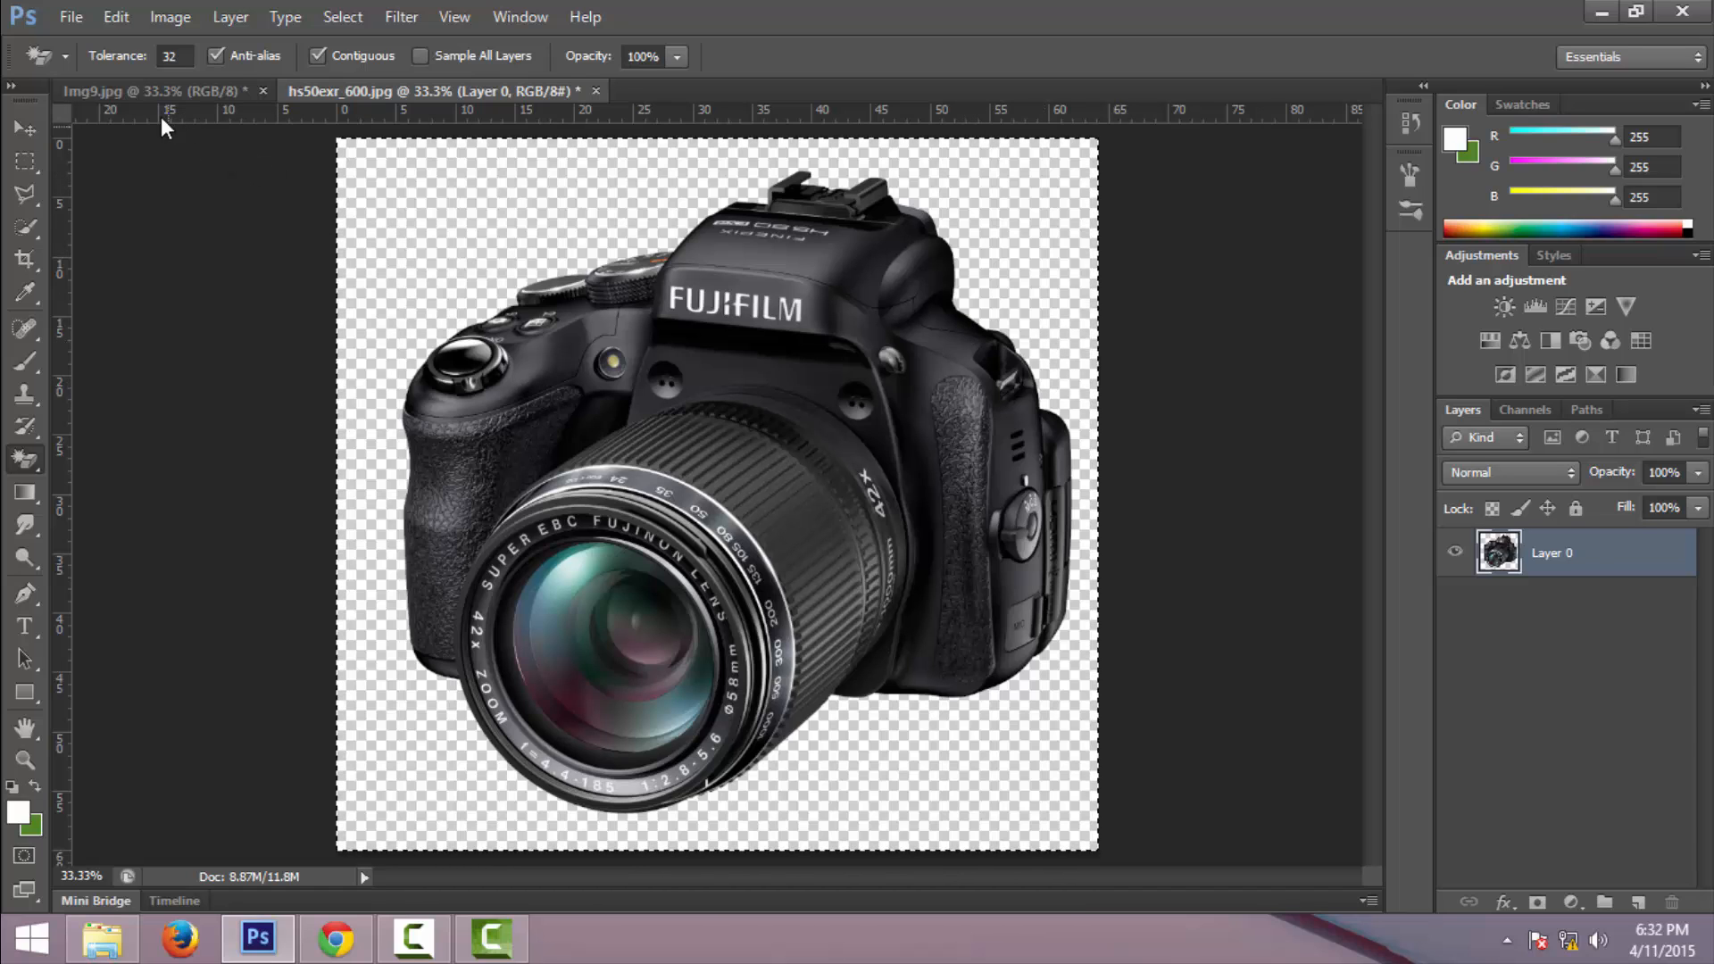
pyautogui.click(149, 91)
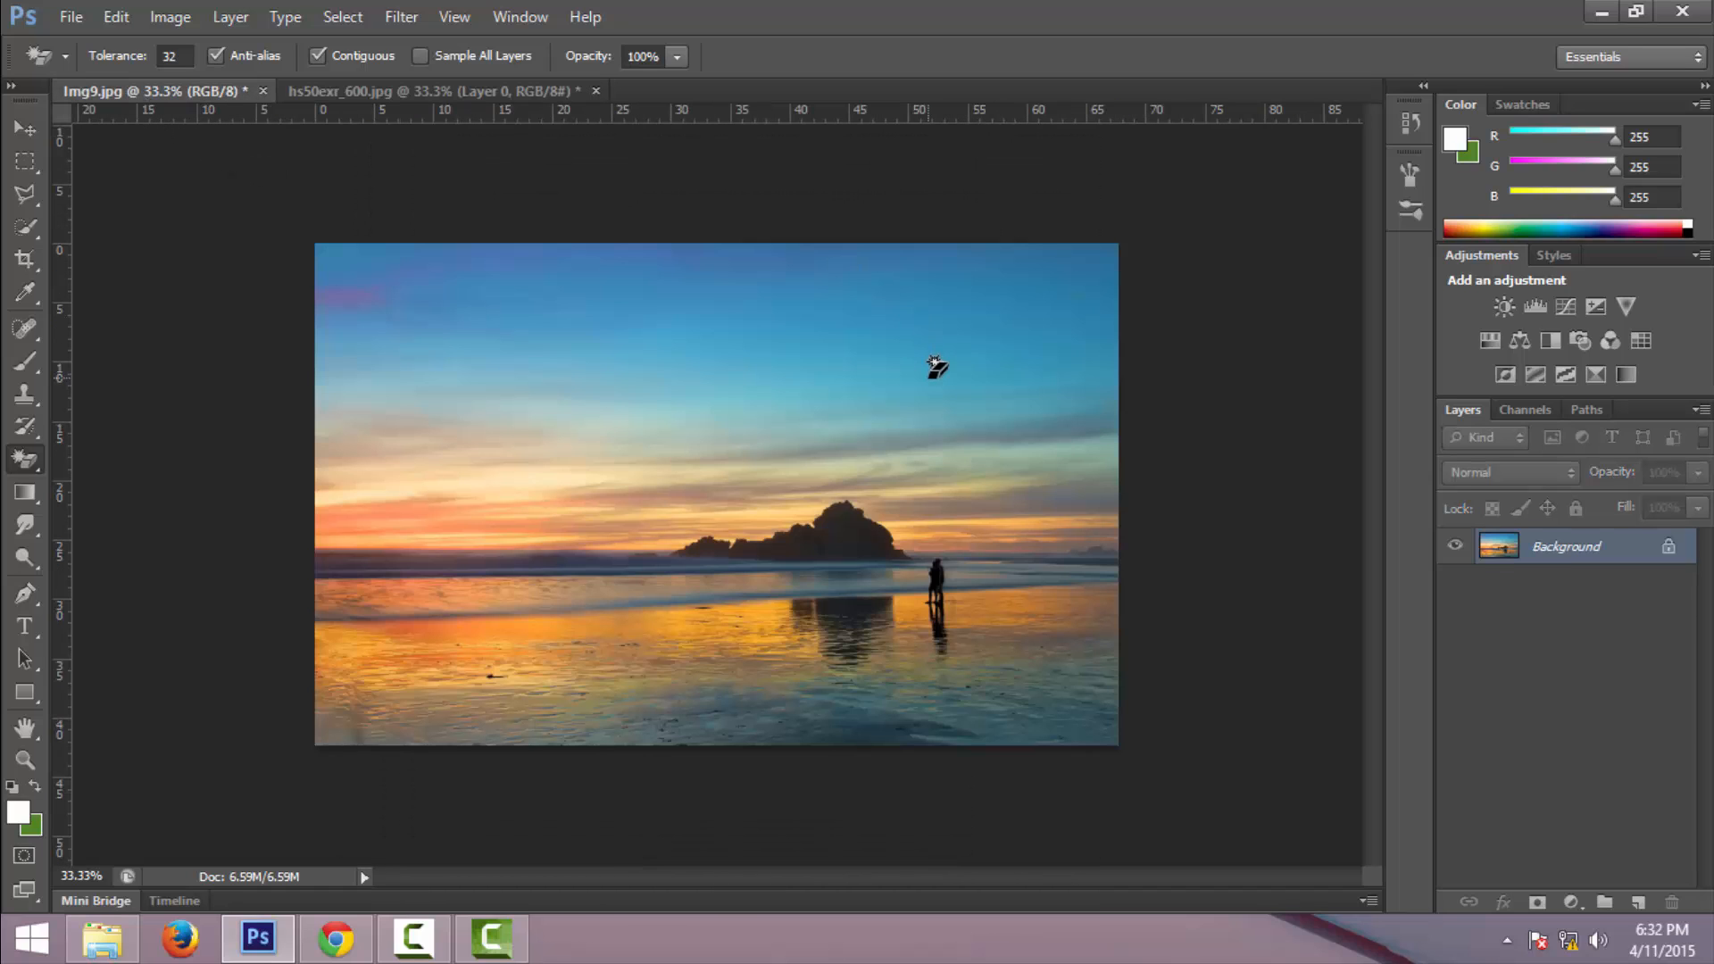
pyautogui.hotkey('ctrl', 'v')
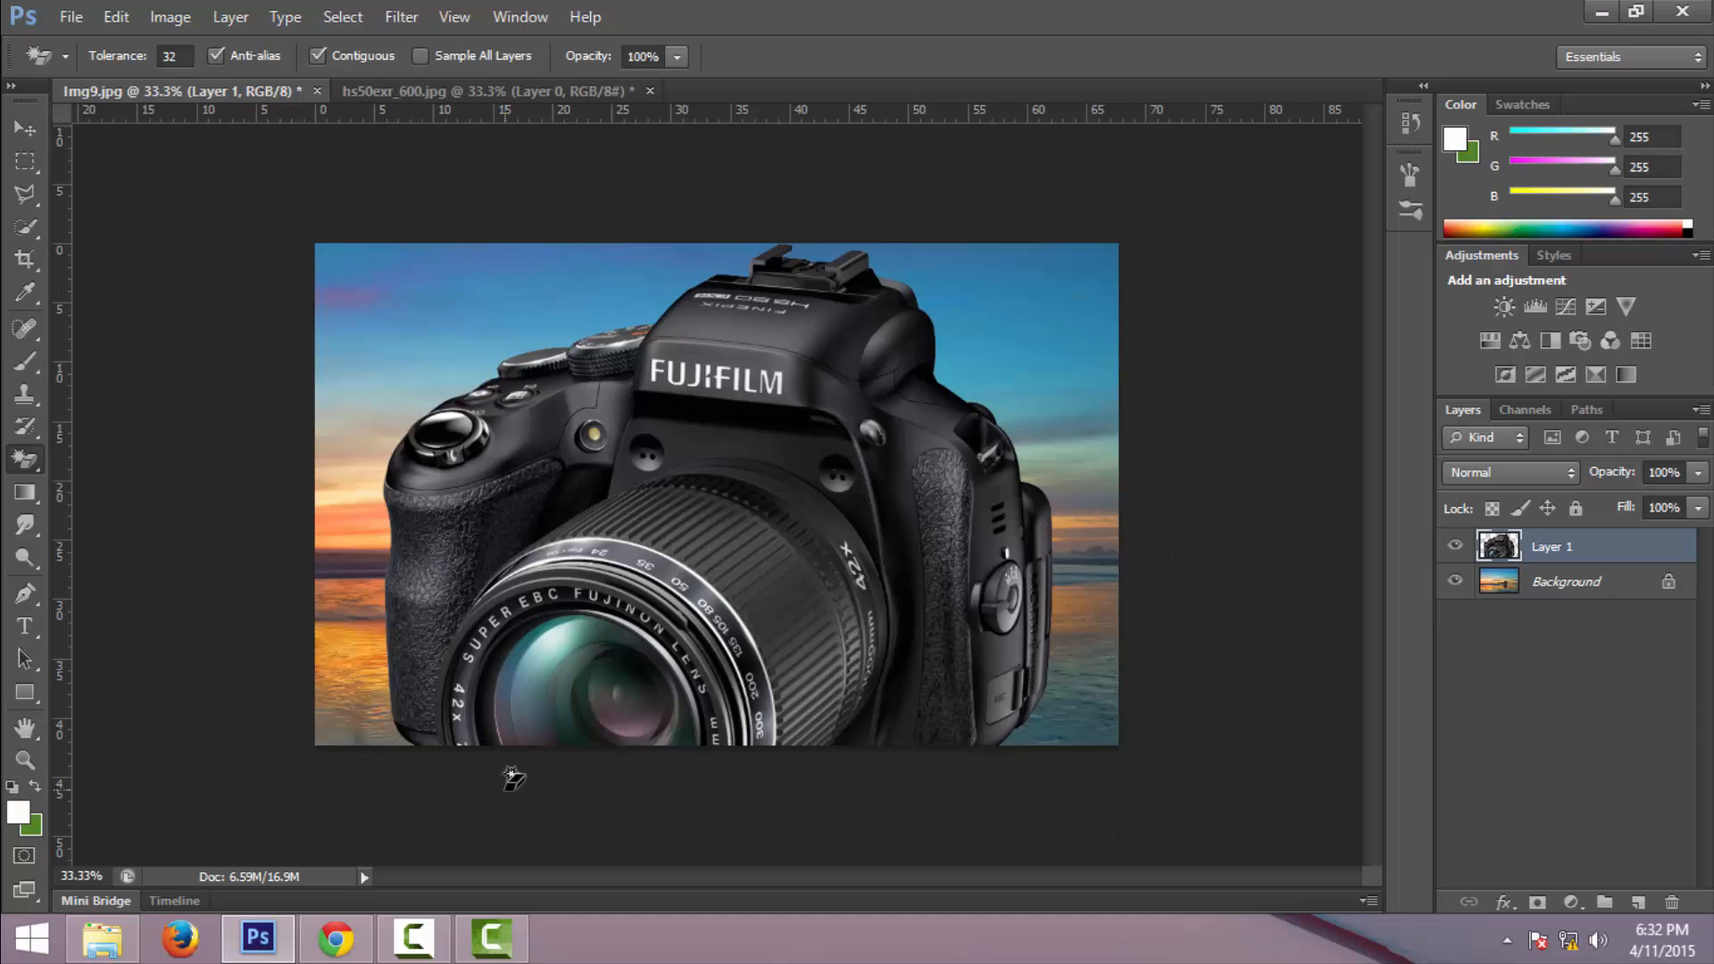
# - Free-transform the pasted camera layer, adjusting its top and left edges to about 100% width and 94% height
pyautogui.hotkey('ctrl', 't')
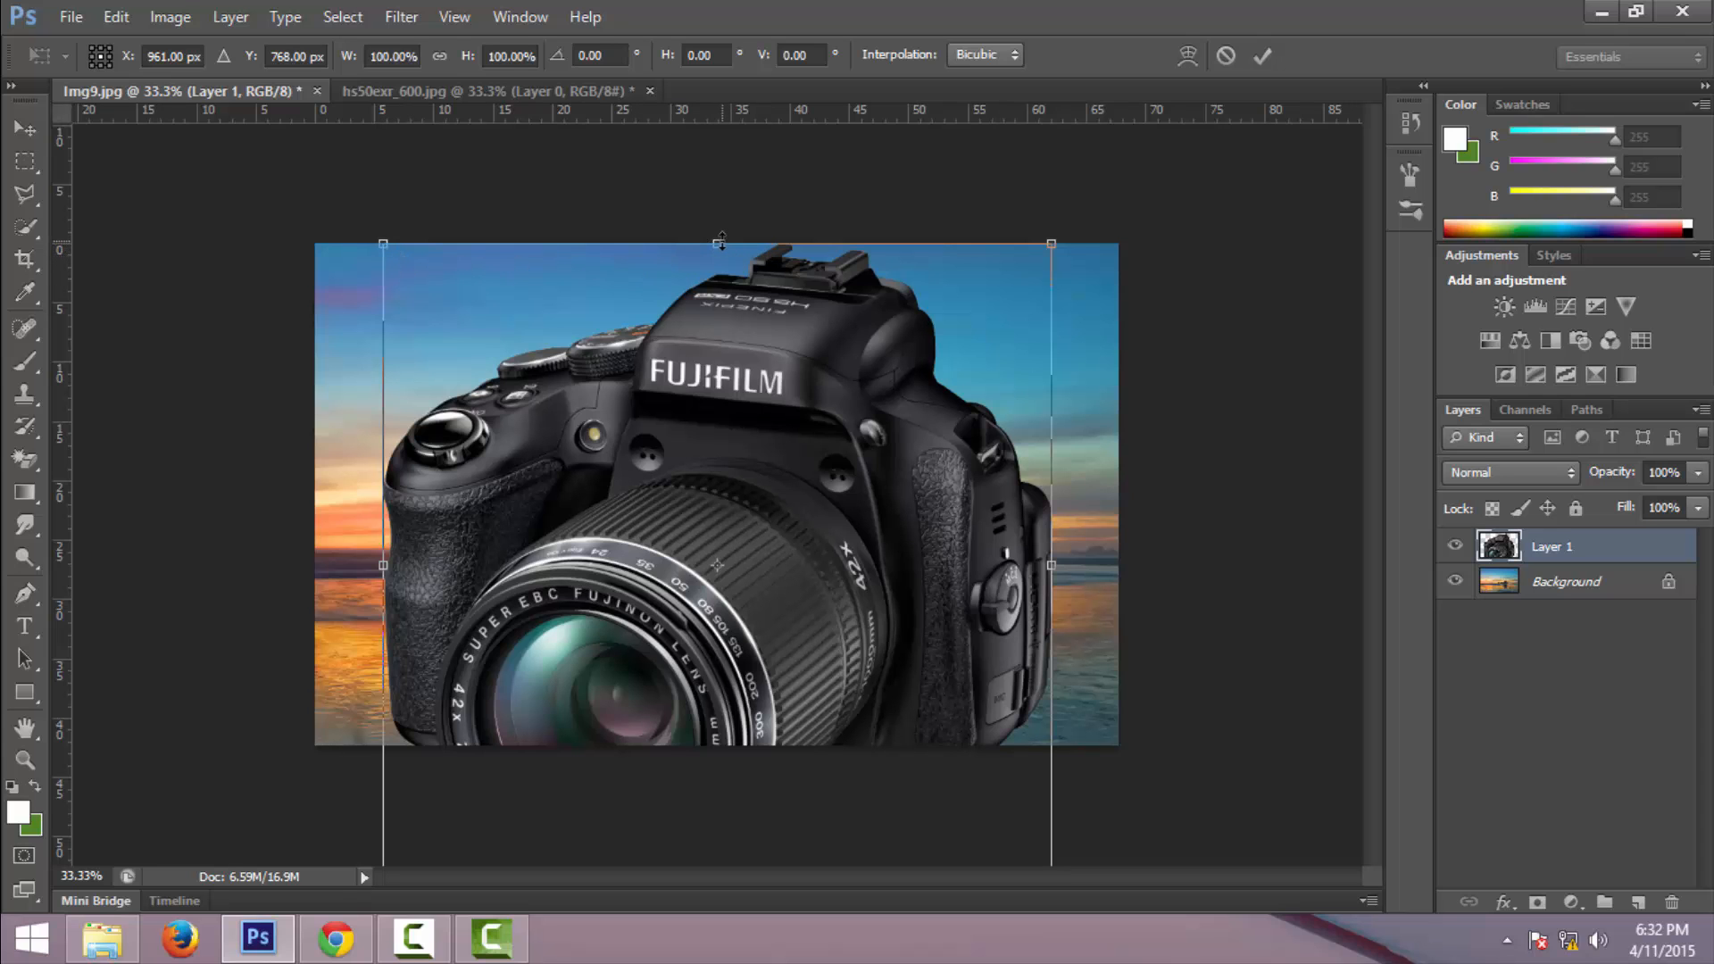
pyautogui.moveTo(721, 241)
pyautogui.mouseDown()
pyautogui.moveTo(722, 322)
pyautogui.moveTo(721, 240)
pyautogui.mouseUp()
pyautogui.moveTo(383, 572); pyautogui.dragTo(481, 572)
pyautogui.moveTo(389, 243); pyautogui.dragTo(416, 328)
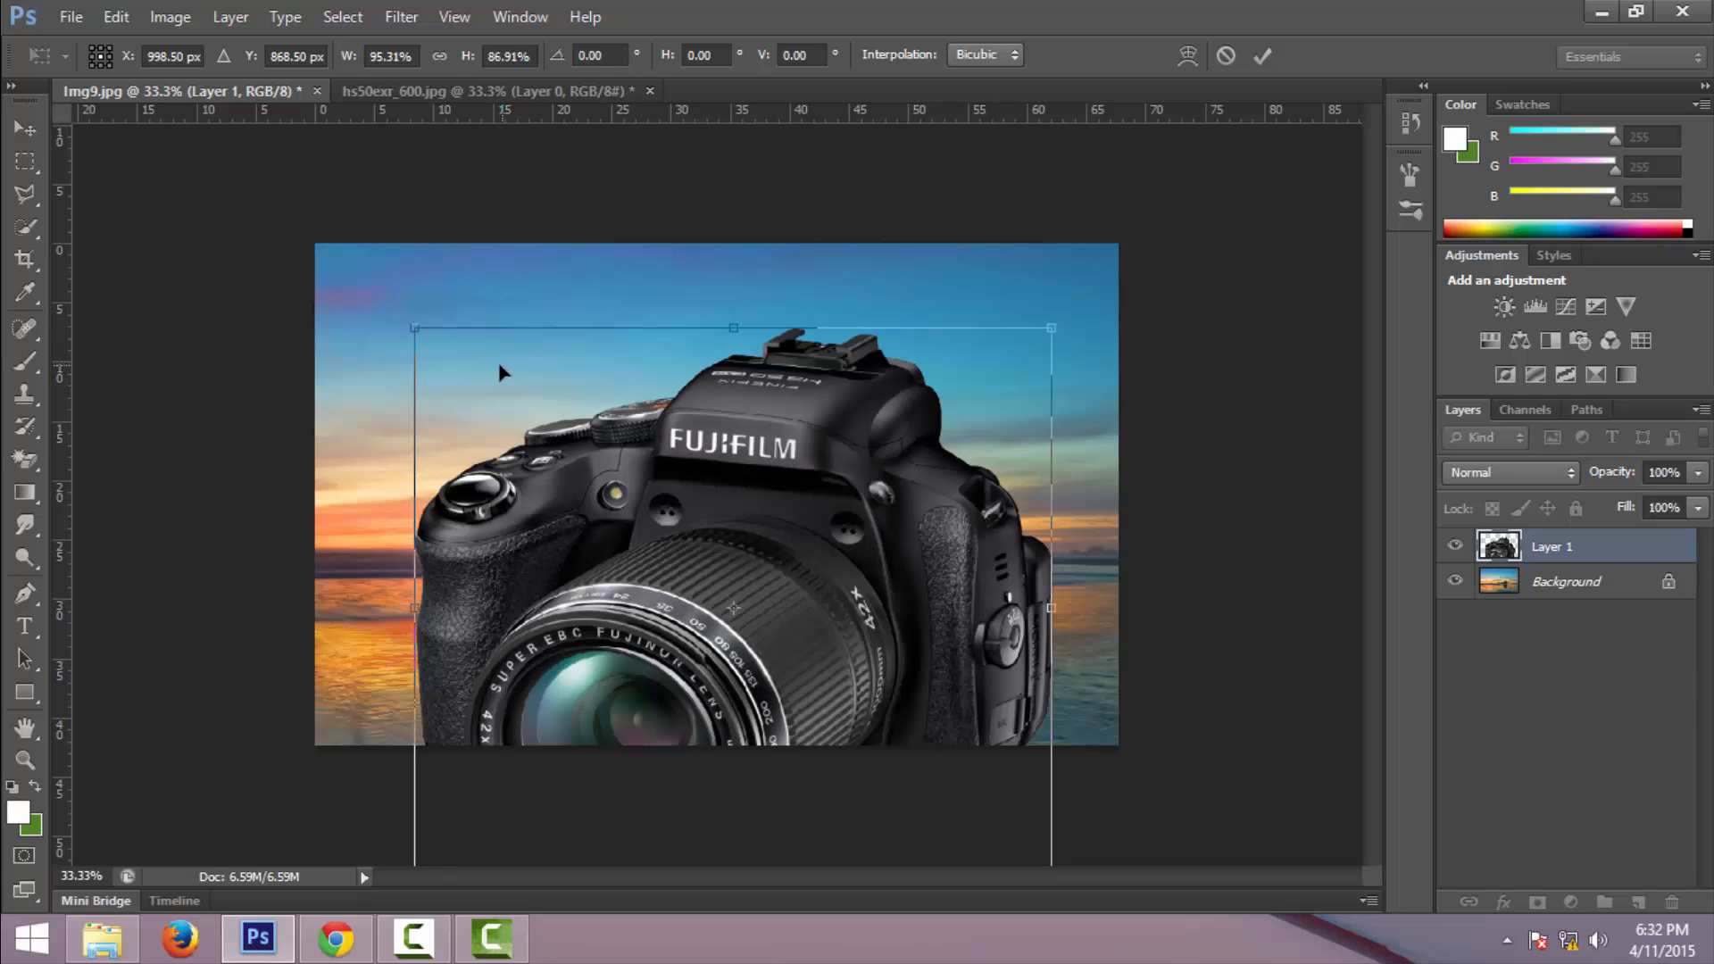
pyautogui.moveTo(415, 327); pyautogui.dragTo(379, 285)
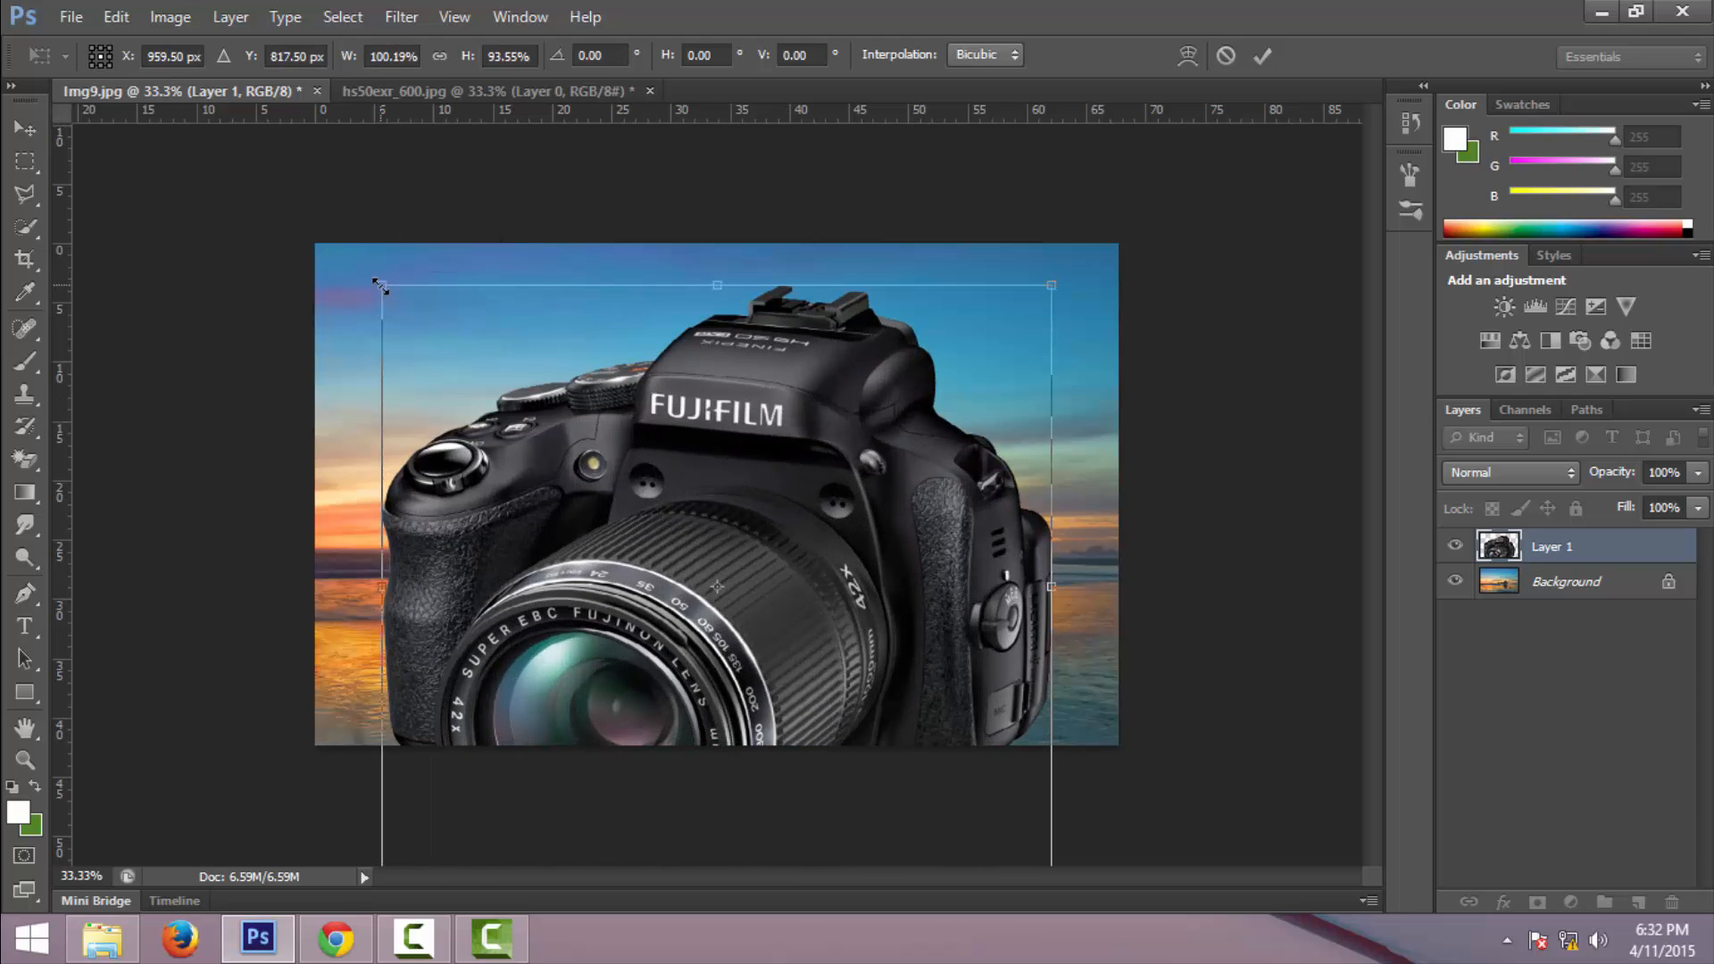
pyautogui.press('Return')
# - Free-transform the pasted camera down to about 30% and move it into the sunset image's upper-left corner
pyautogui.press('w')
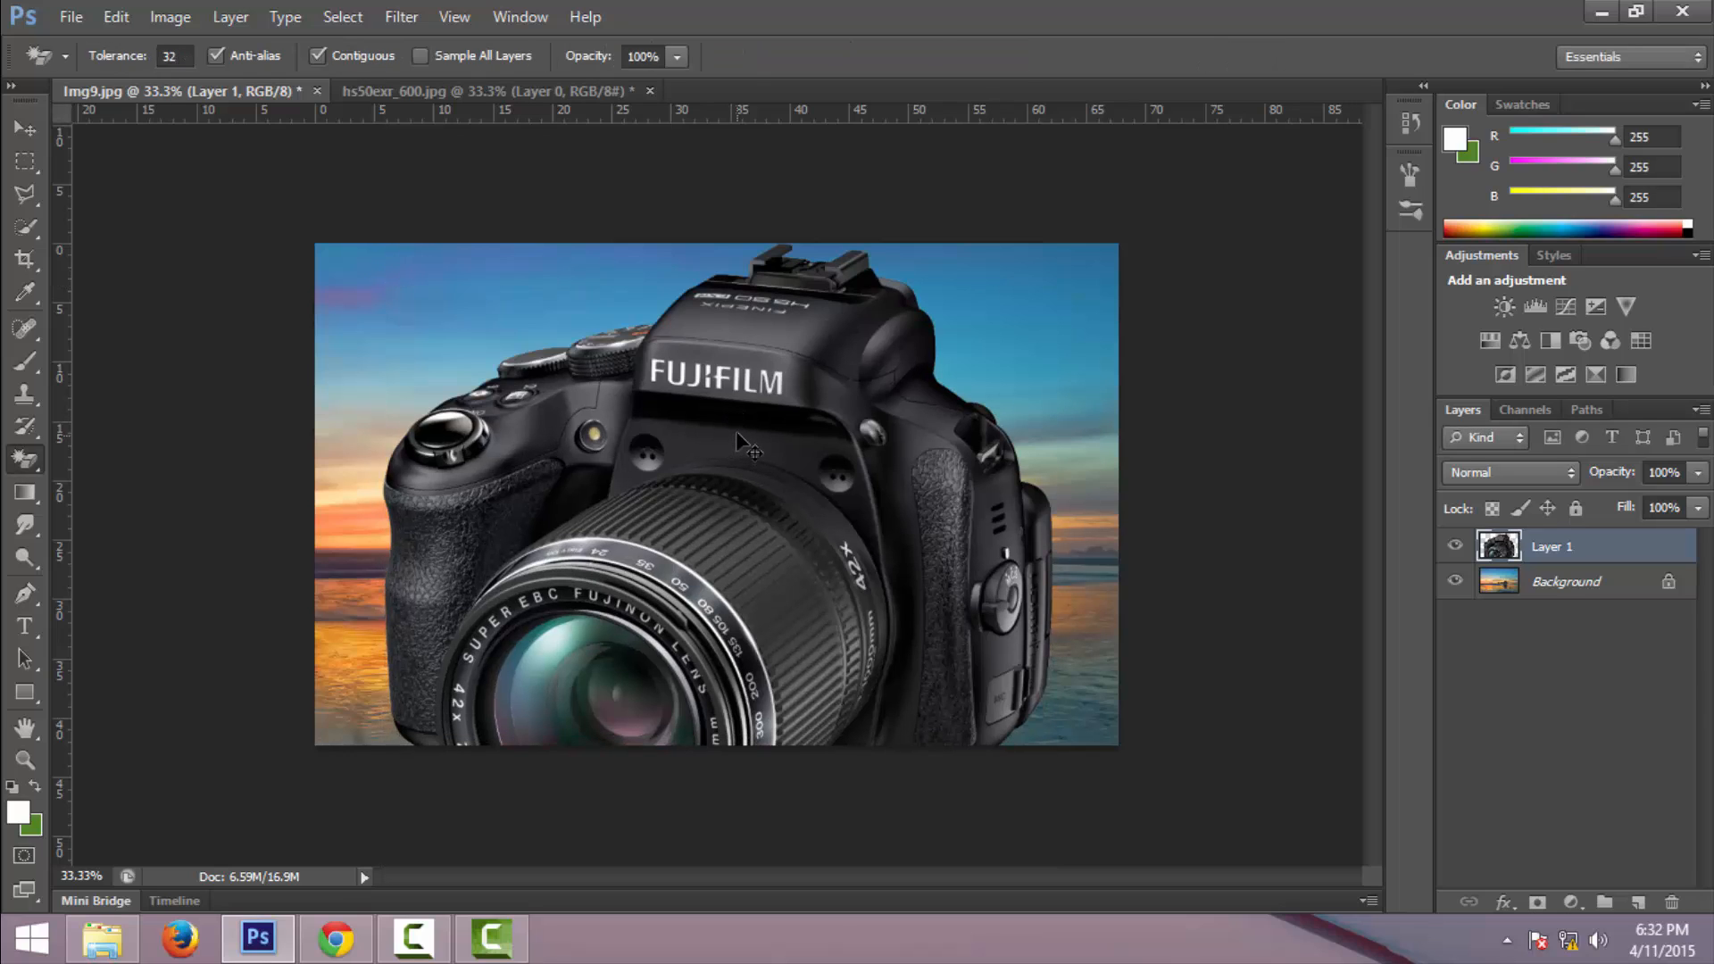
pyautogui.hotkey('ctrl', 't')
pyautogui.press('shift')
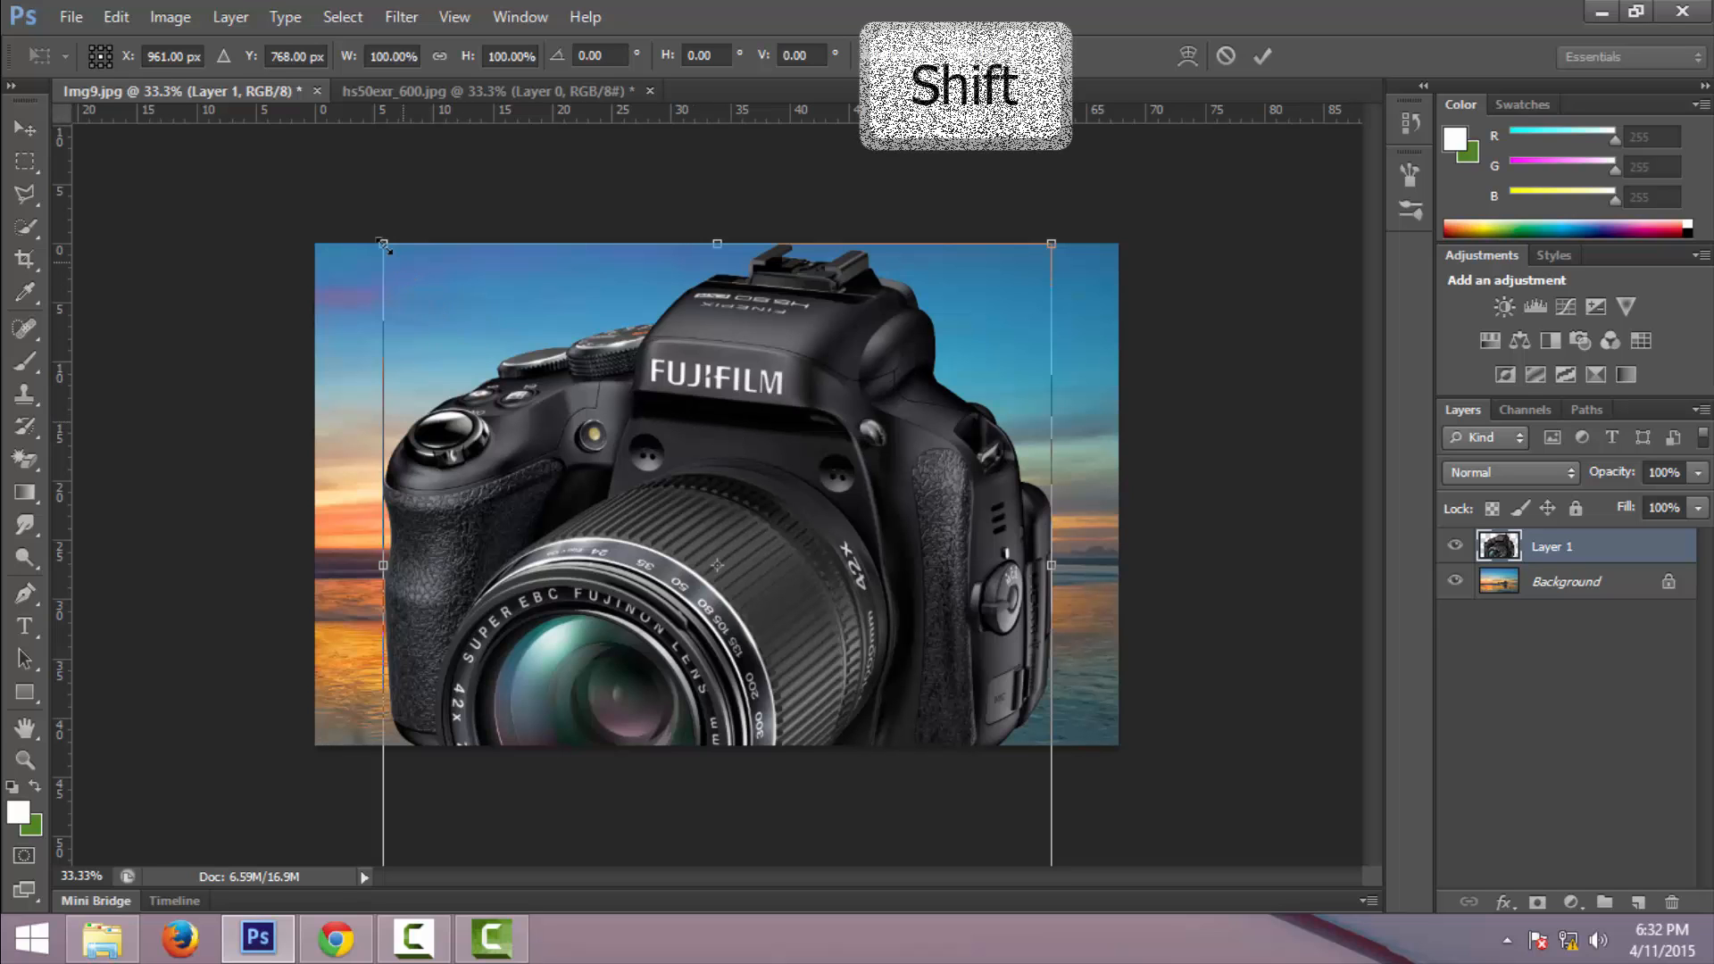
pyautogui.moveTo(383, 243); pyautogui.dragTo(870, 675)
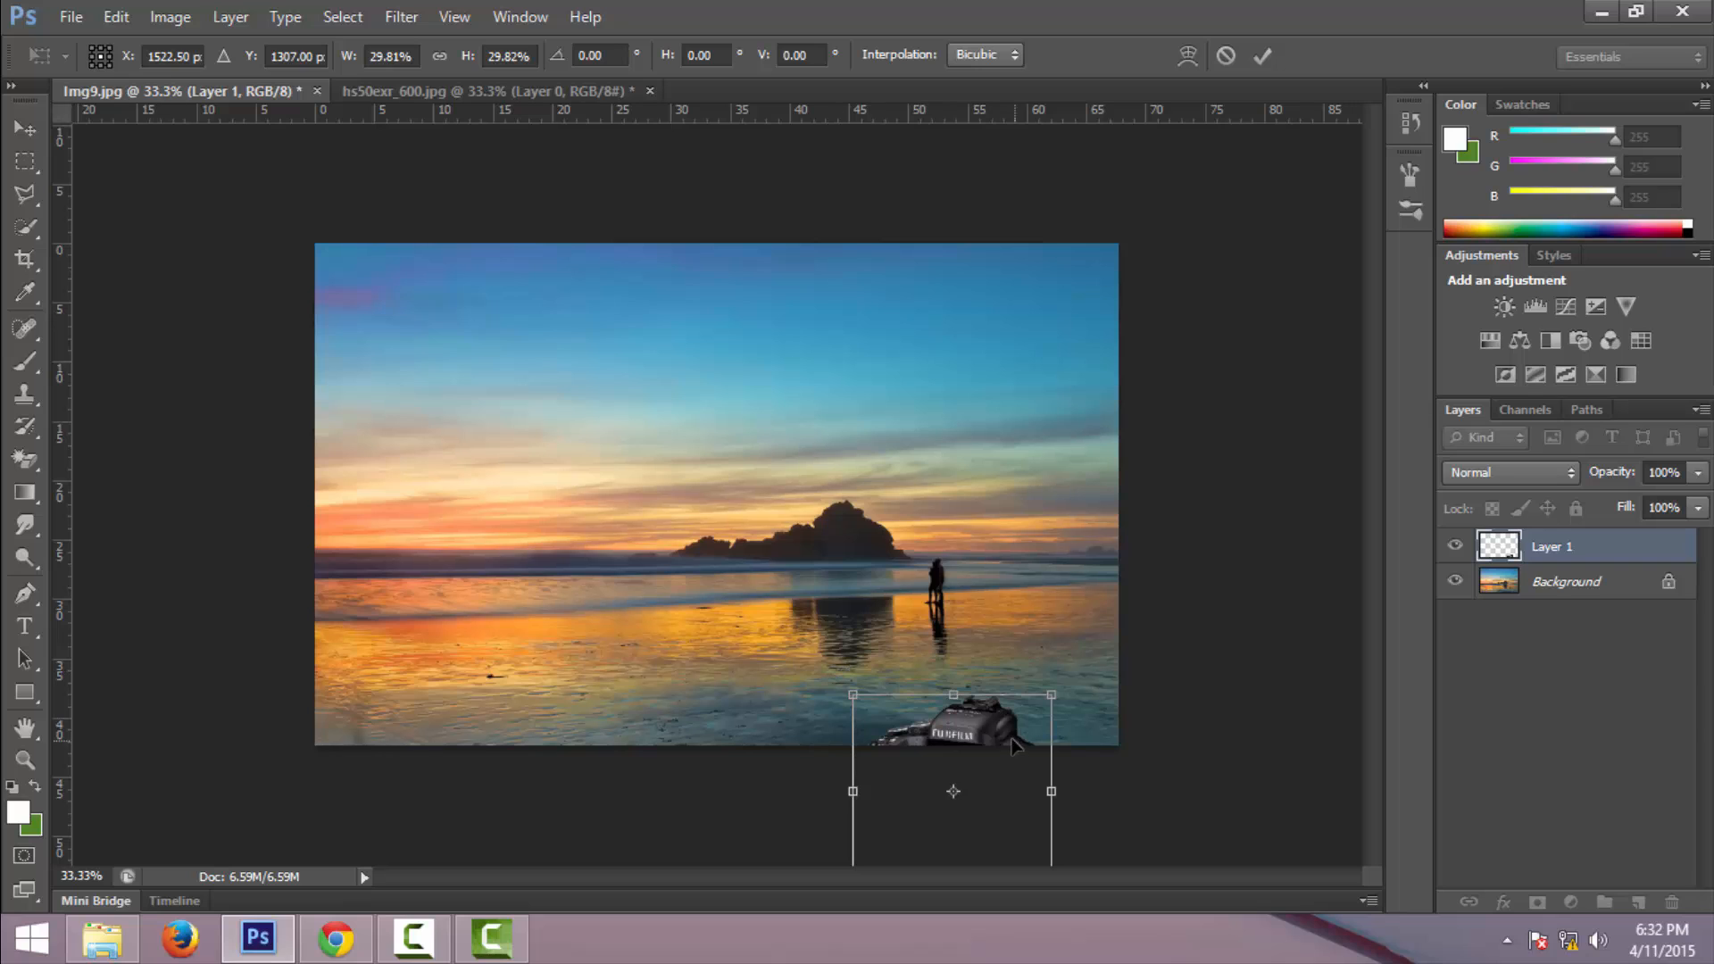
pyautogui.moveTo(1014, 746); pyautogui.dragTo(658, 493)
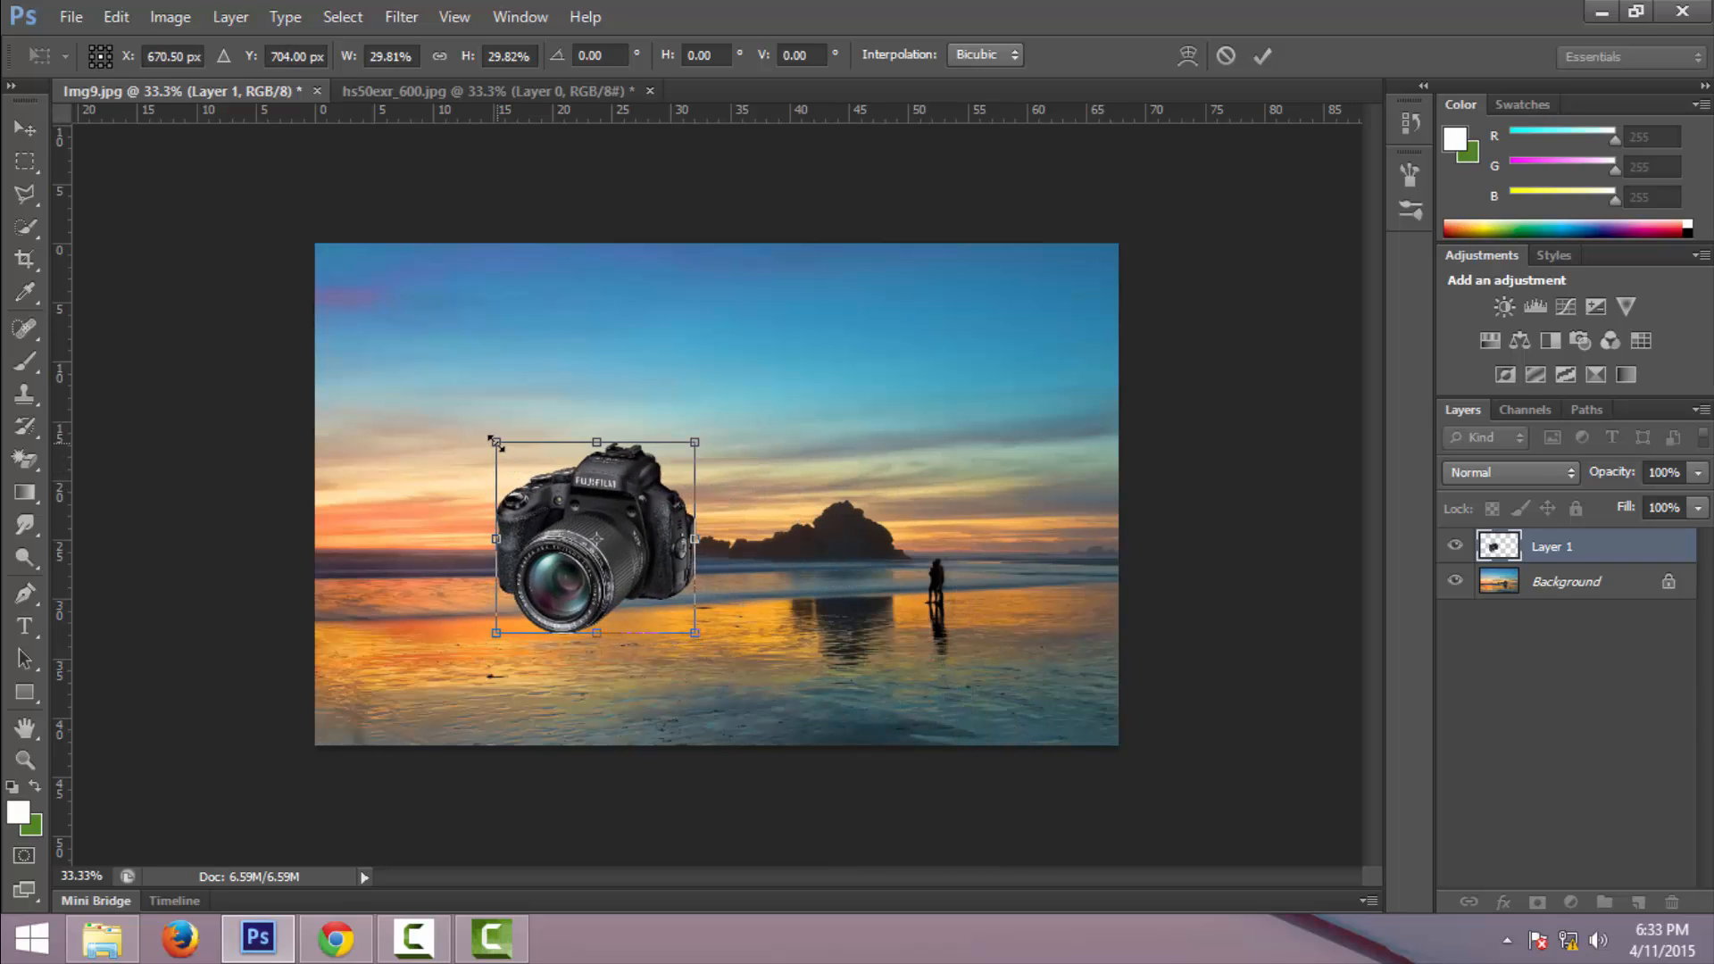
pyautogui.moveTo(490, 437); pyautogui.dragTo(369, 281)
pyautogui.press('Return')
pyautogui.press('w')
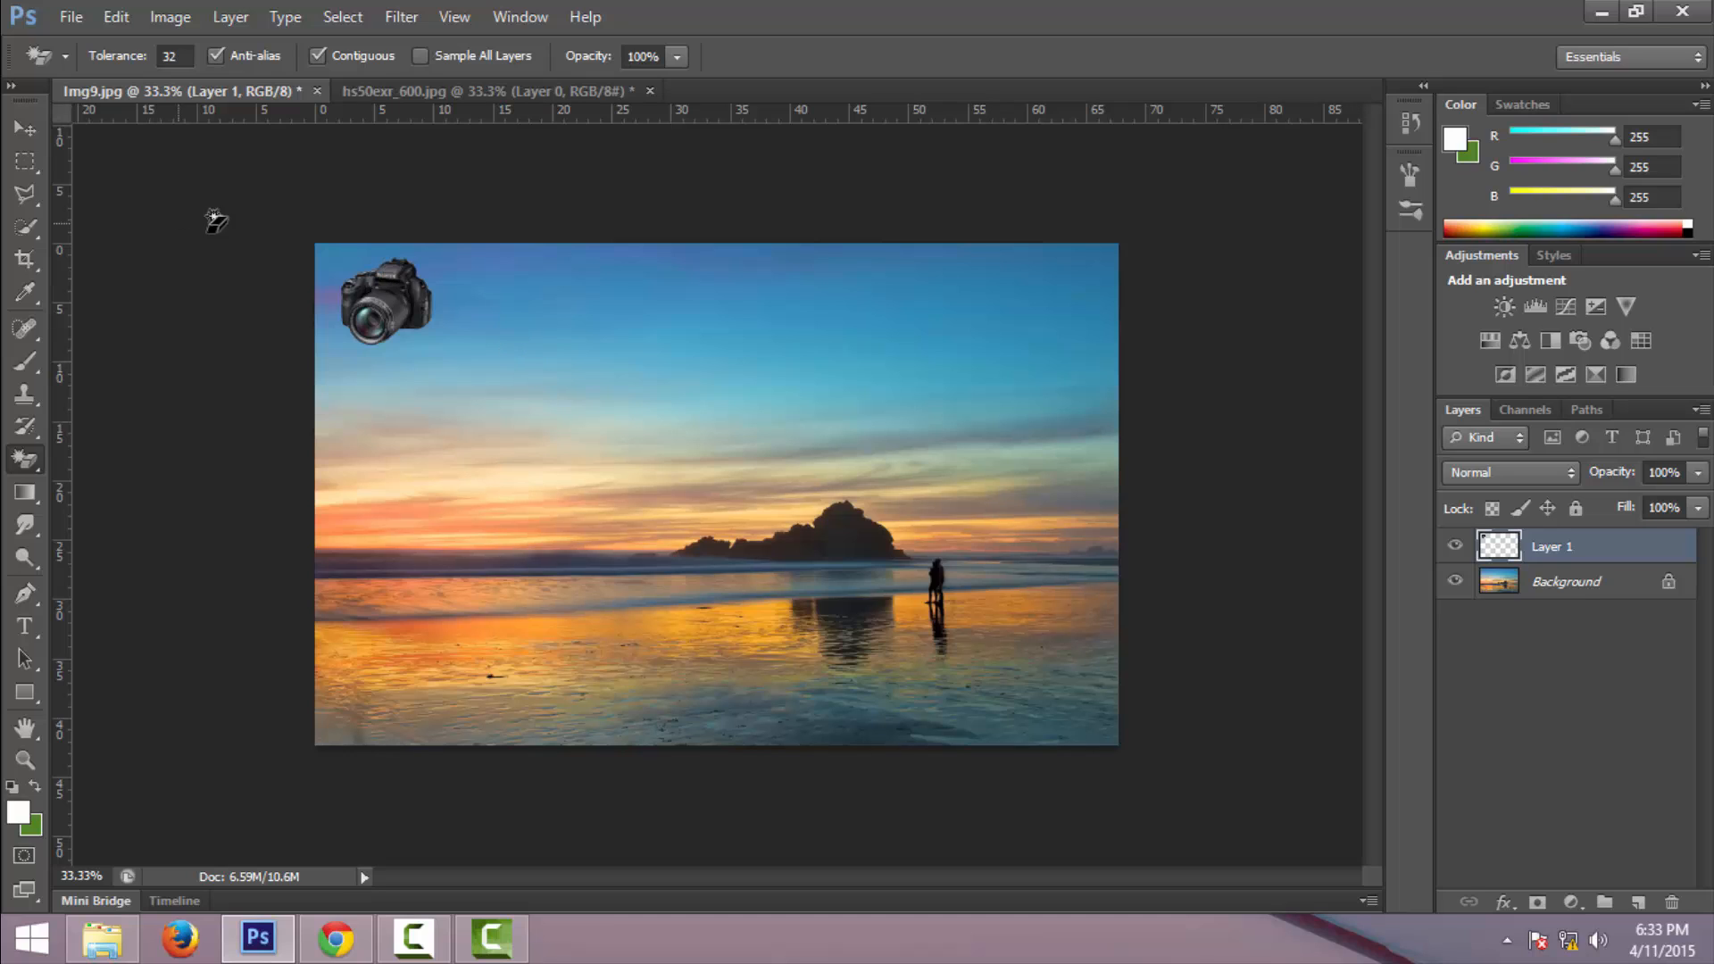
# - Add a black Onyx text layer reading "Sohoj Bangla Tutorial." beside the camera
pyautogui.press('t')
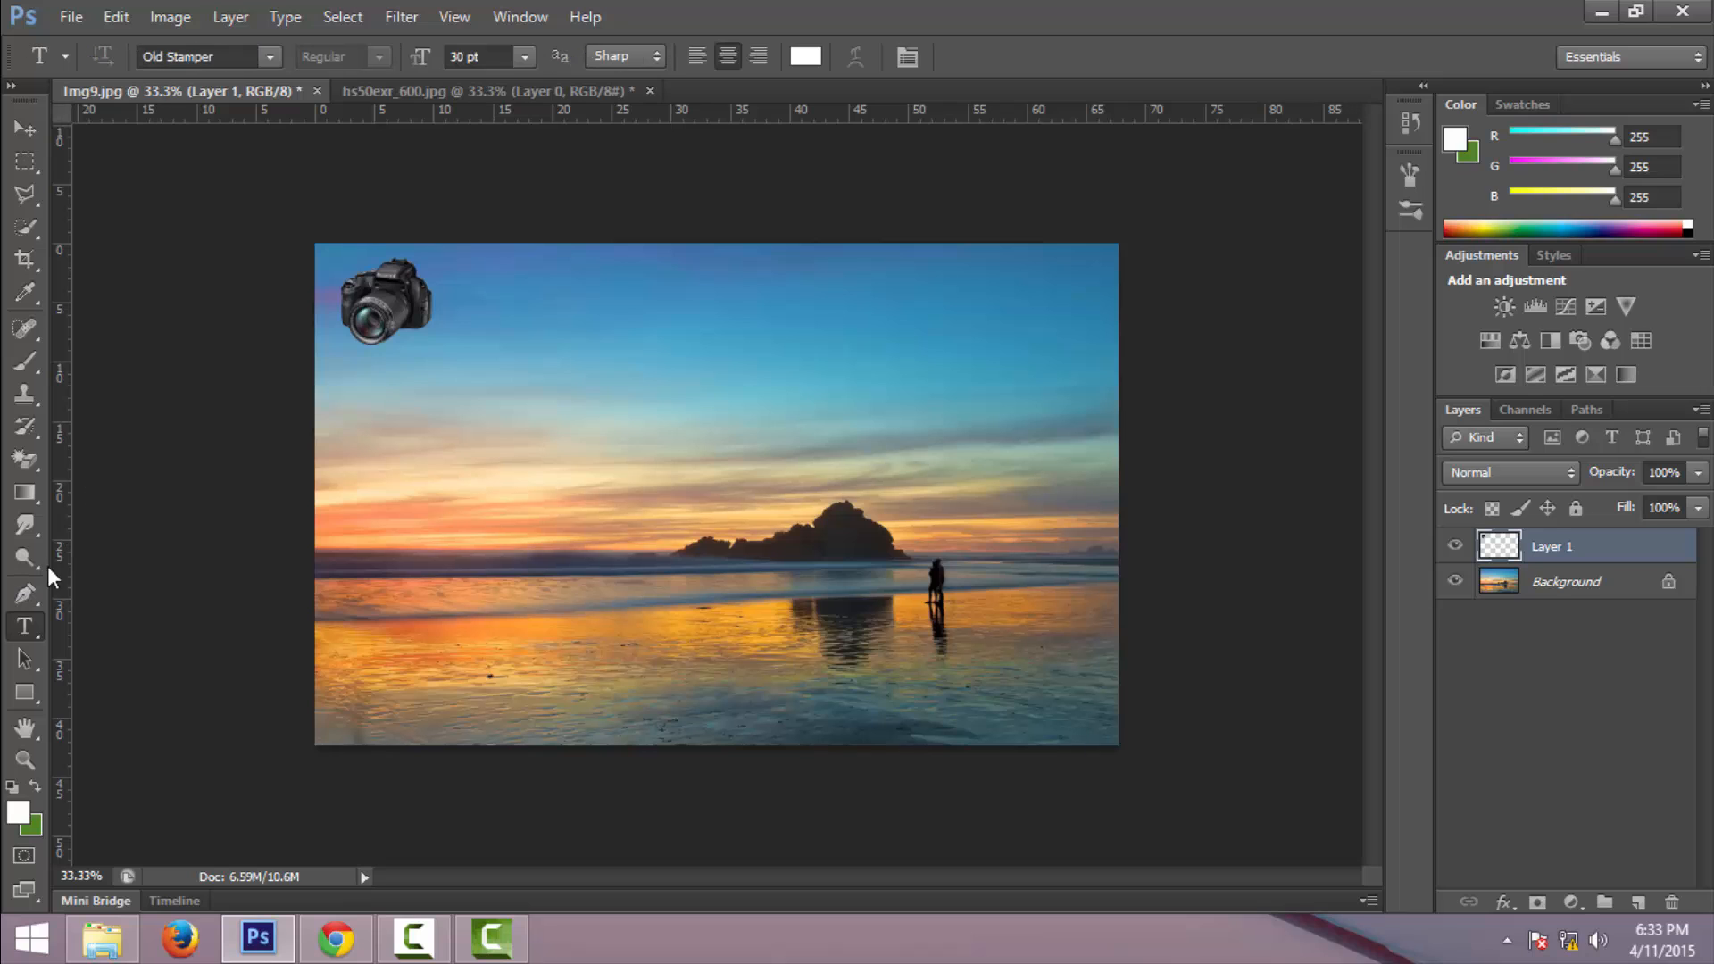
pyautogui.click(275, 58)
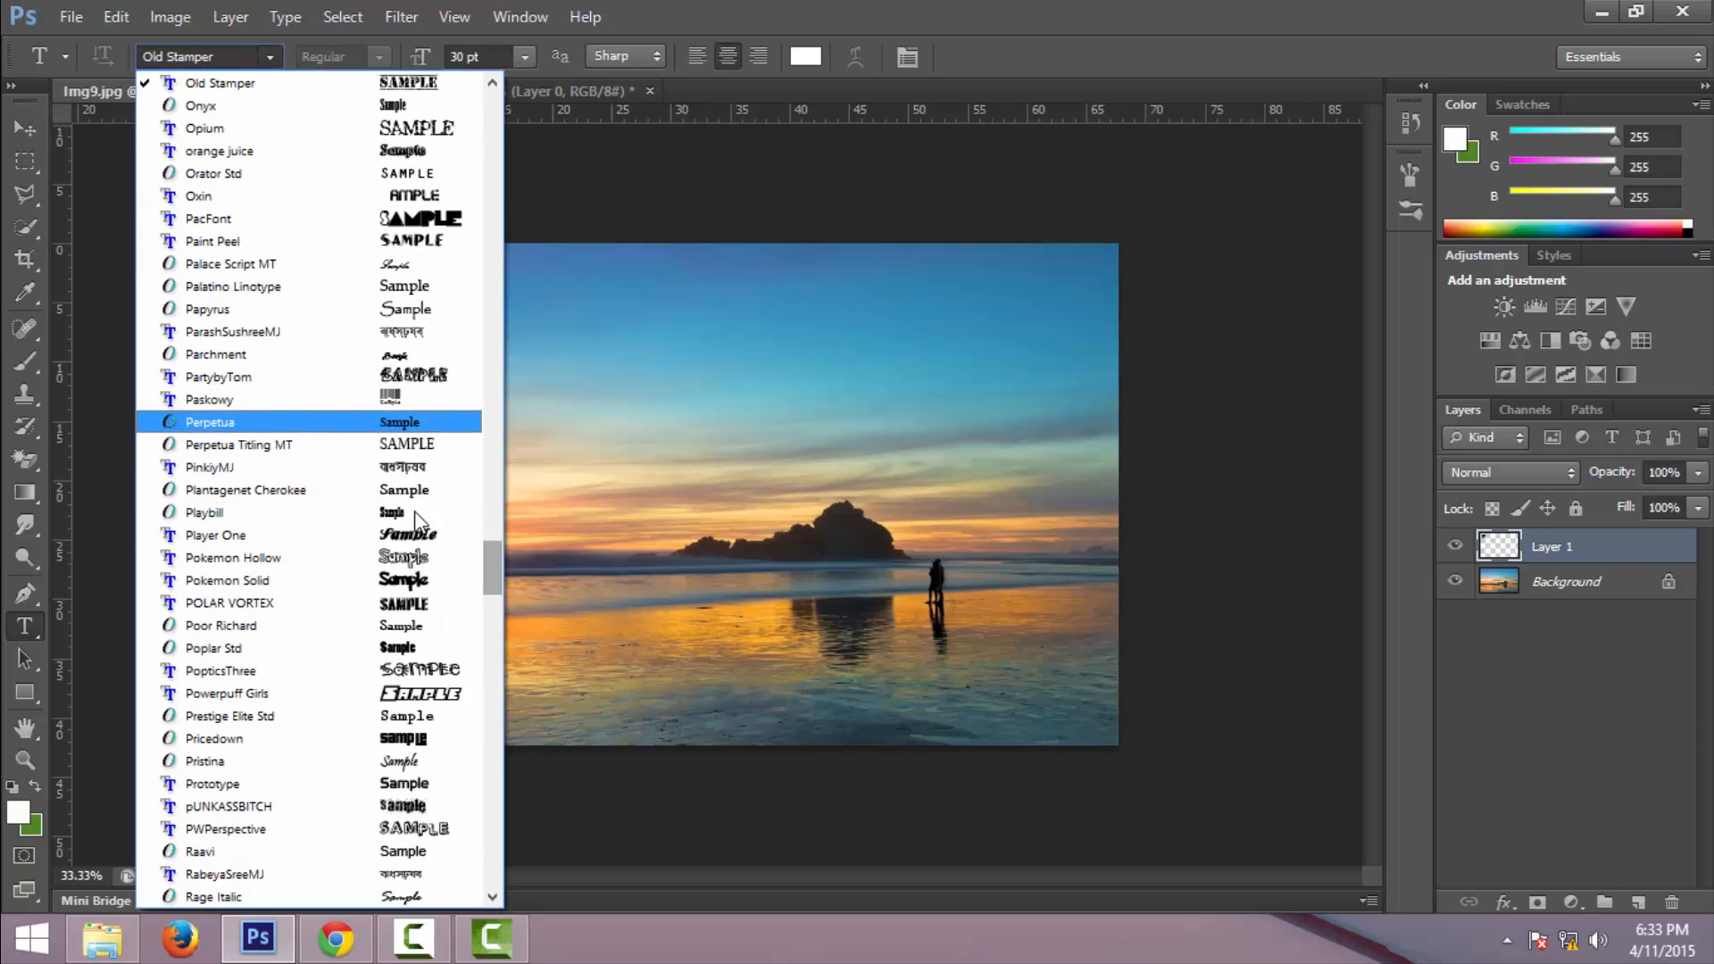
pyautogui.click(401, 104)
pyautogui.click(480, 281)
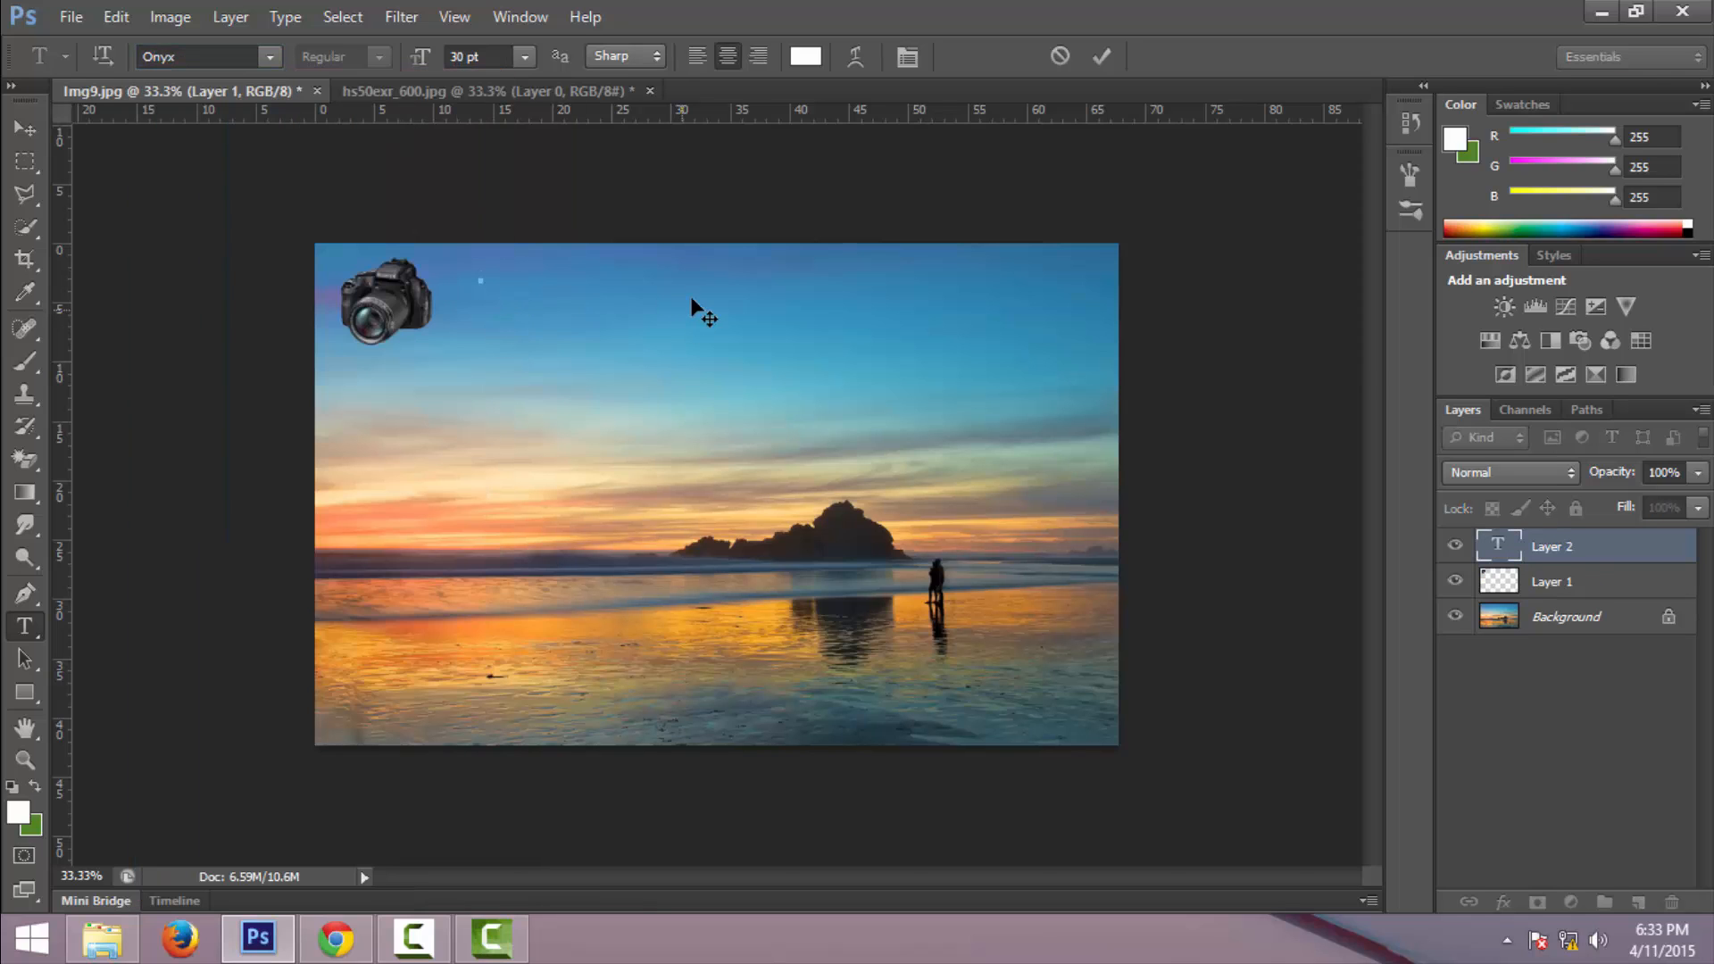
pyautogui.click(802, 57)
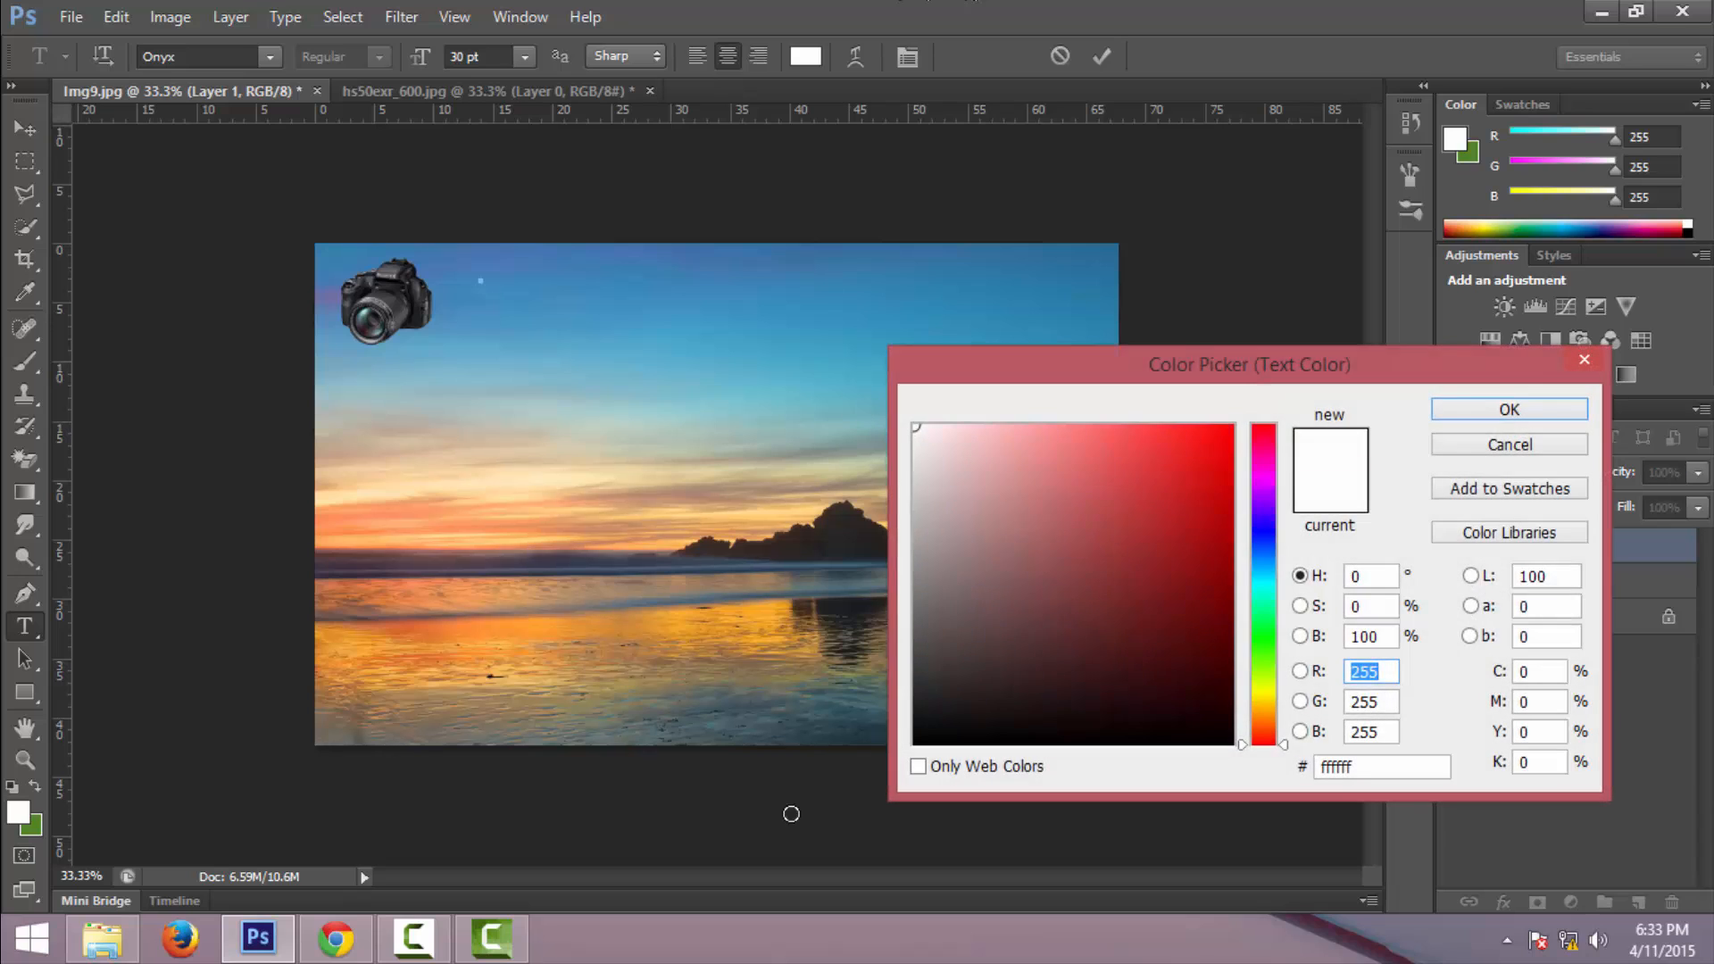
pyautogui.write('0')
pyautogui.click(1468, 416)
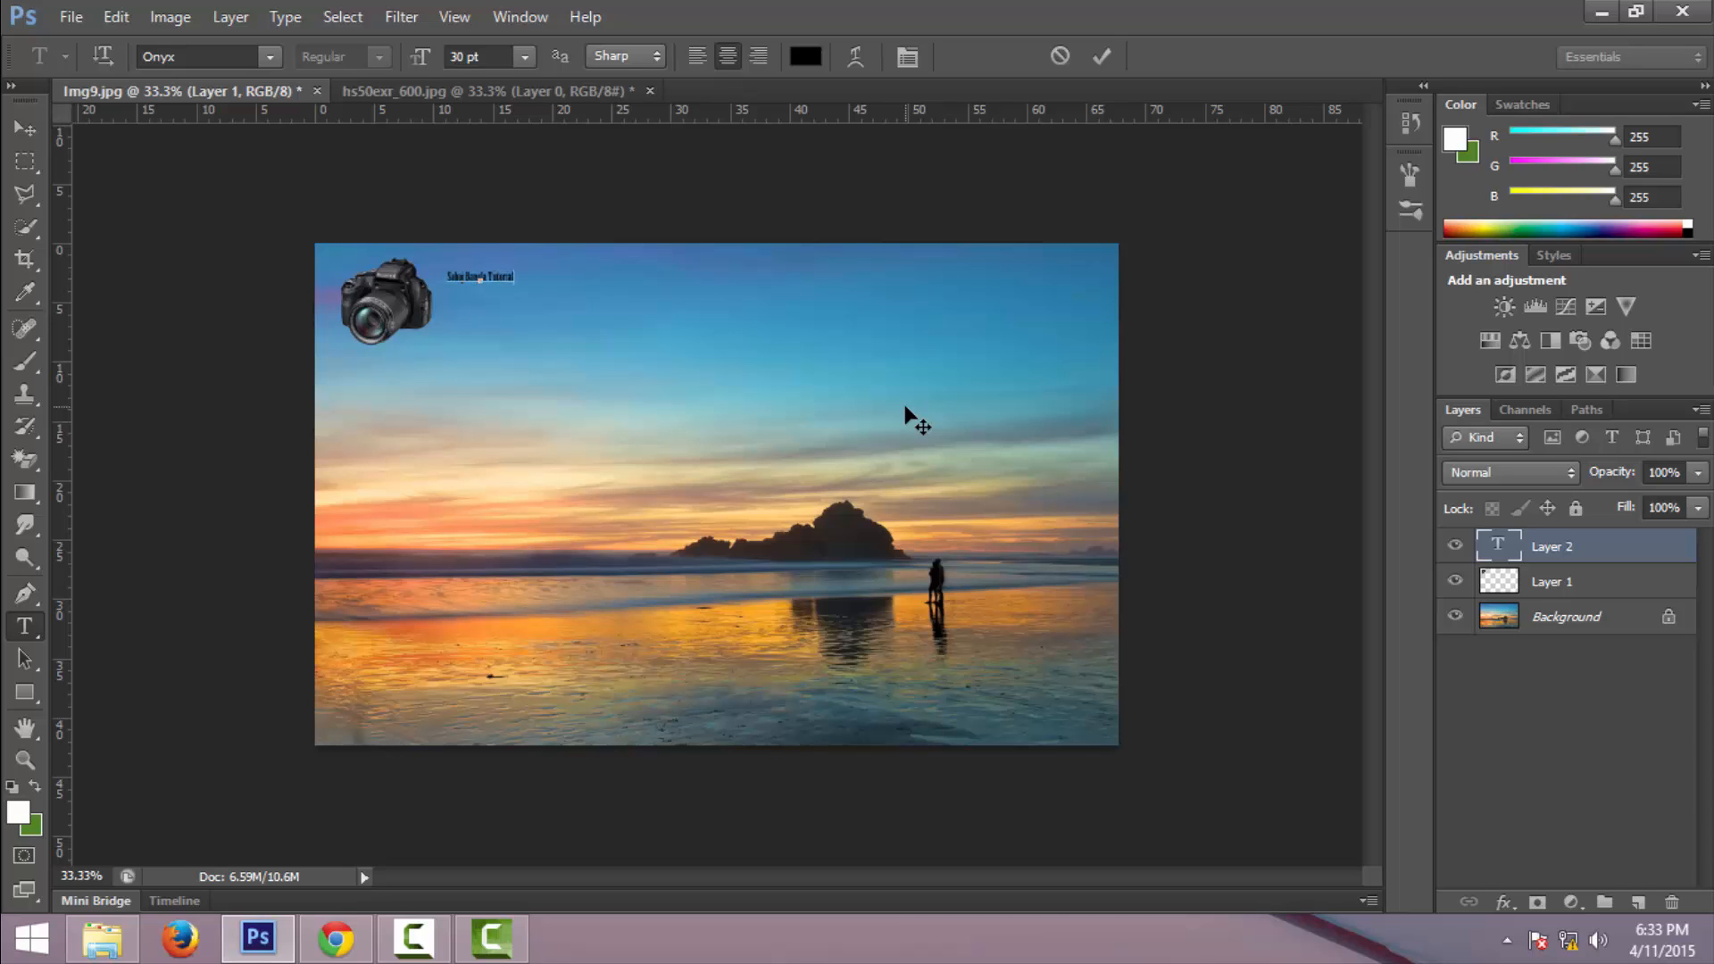
pyautogui.hotkey('ctrl', 'Return')
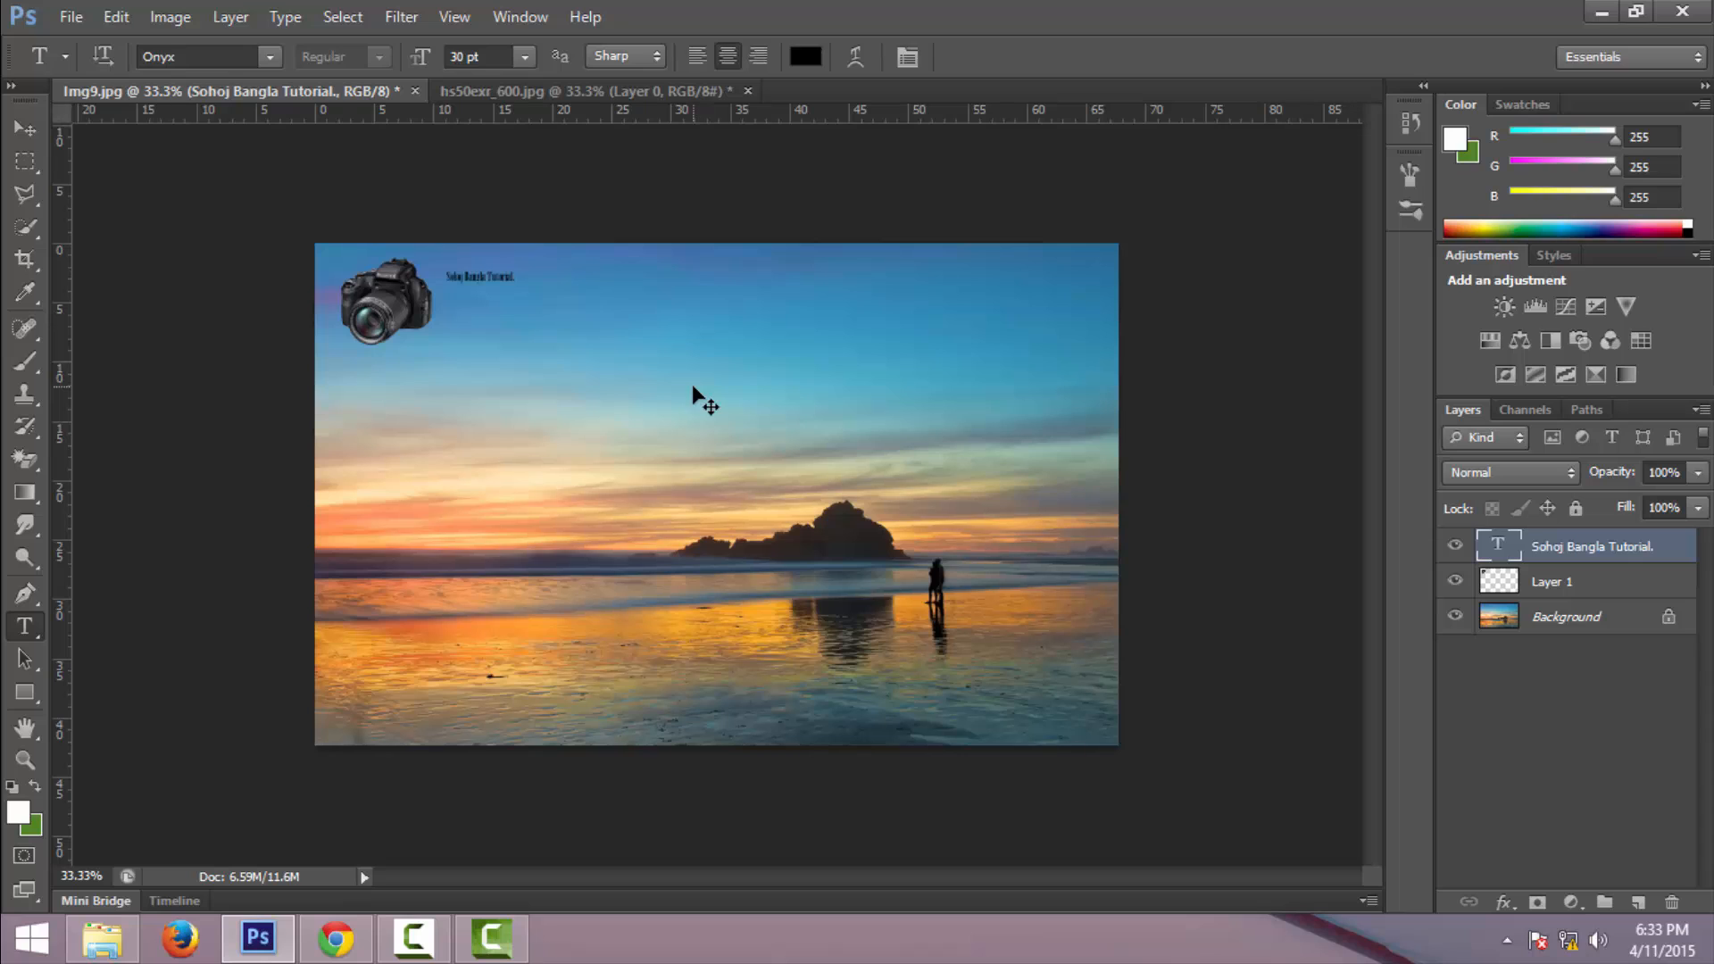
# - Free-transform the text larger, to about 111 pt
pyautogui.hotkey('ctrl', 't')
pyautogui.moveTo(515, 281)
pyautogui.mouseDown()
pyautogui.moveTo(686, 395)
pyautogui.moveTo(482, 298)
pyautogui.moveTo(482, 280)
pyautogui.mouseUp()
pyautogui.press('t')
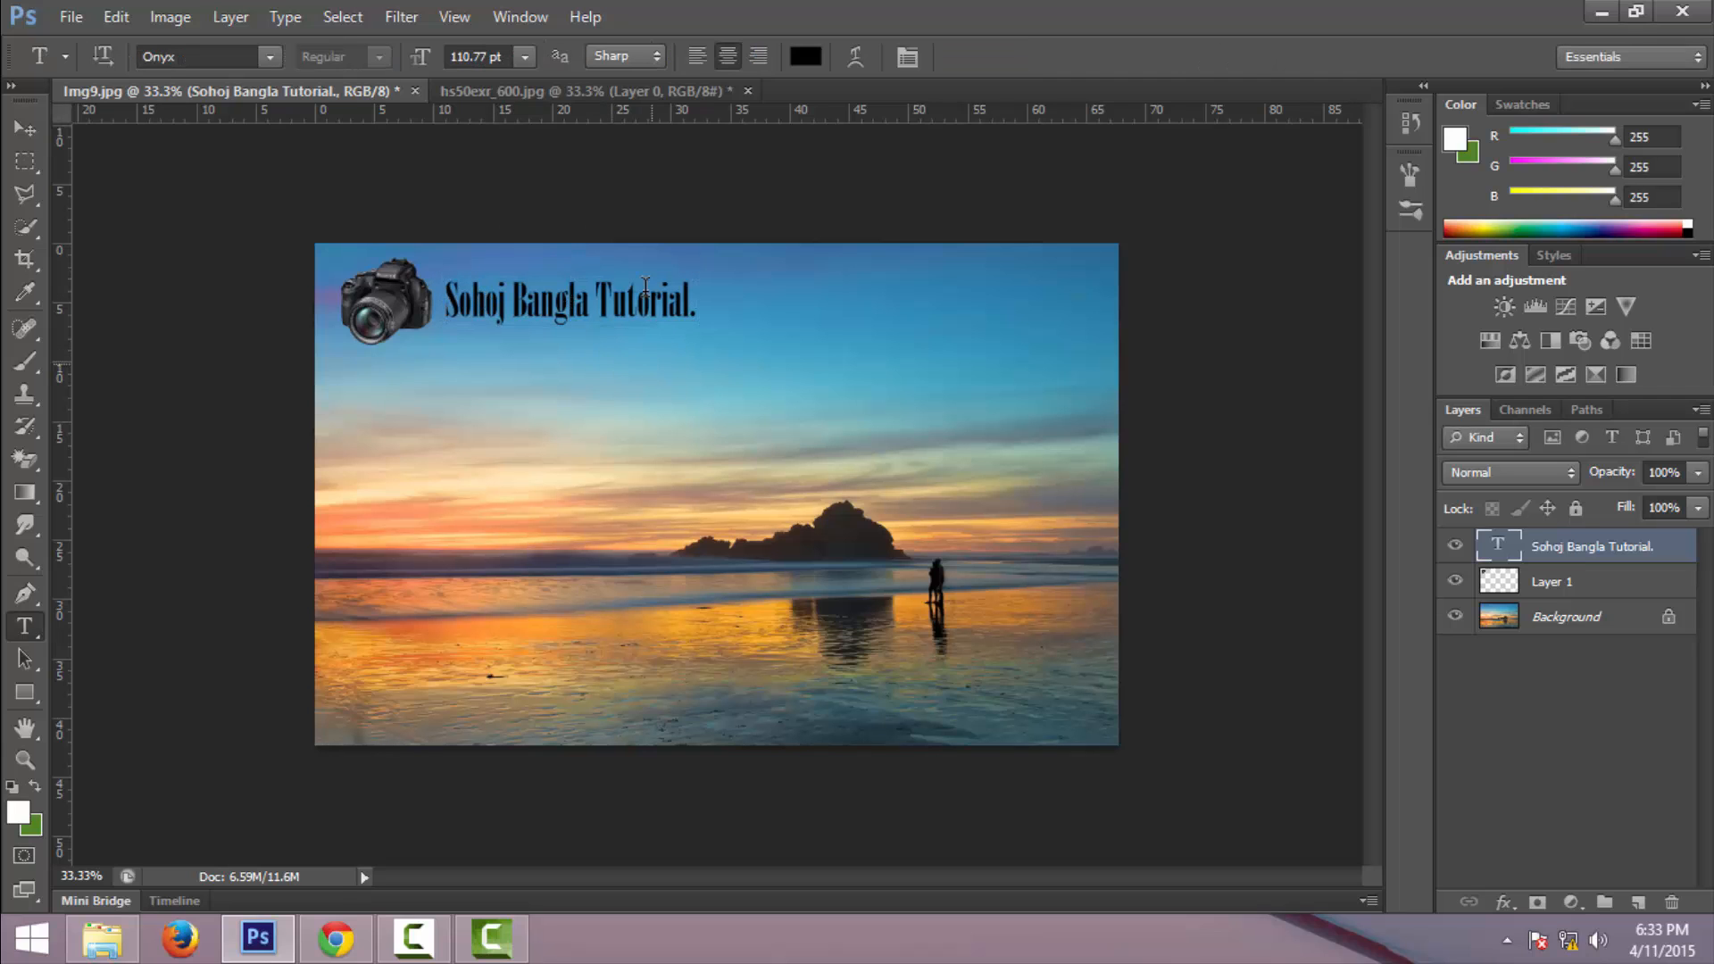
# - In the camera photo, open Save for Web and choose the PNG-24 format
pyautogui.click(592, 89)
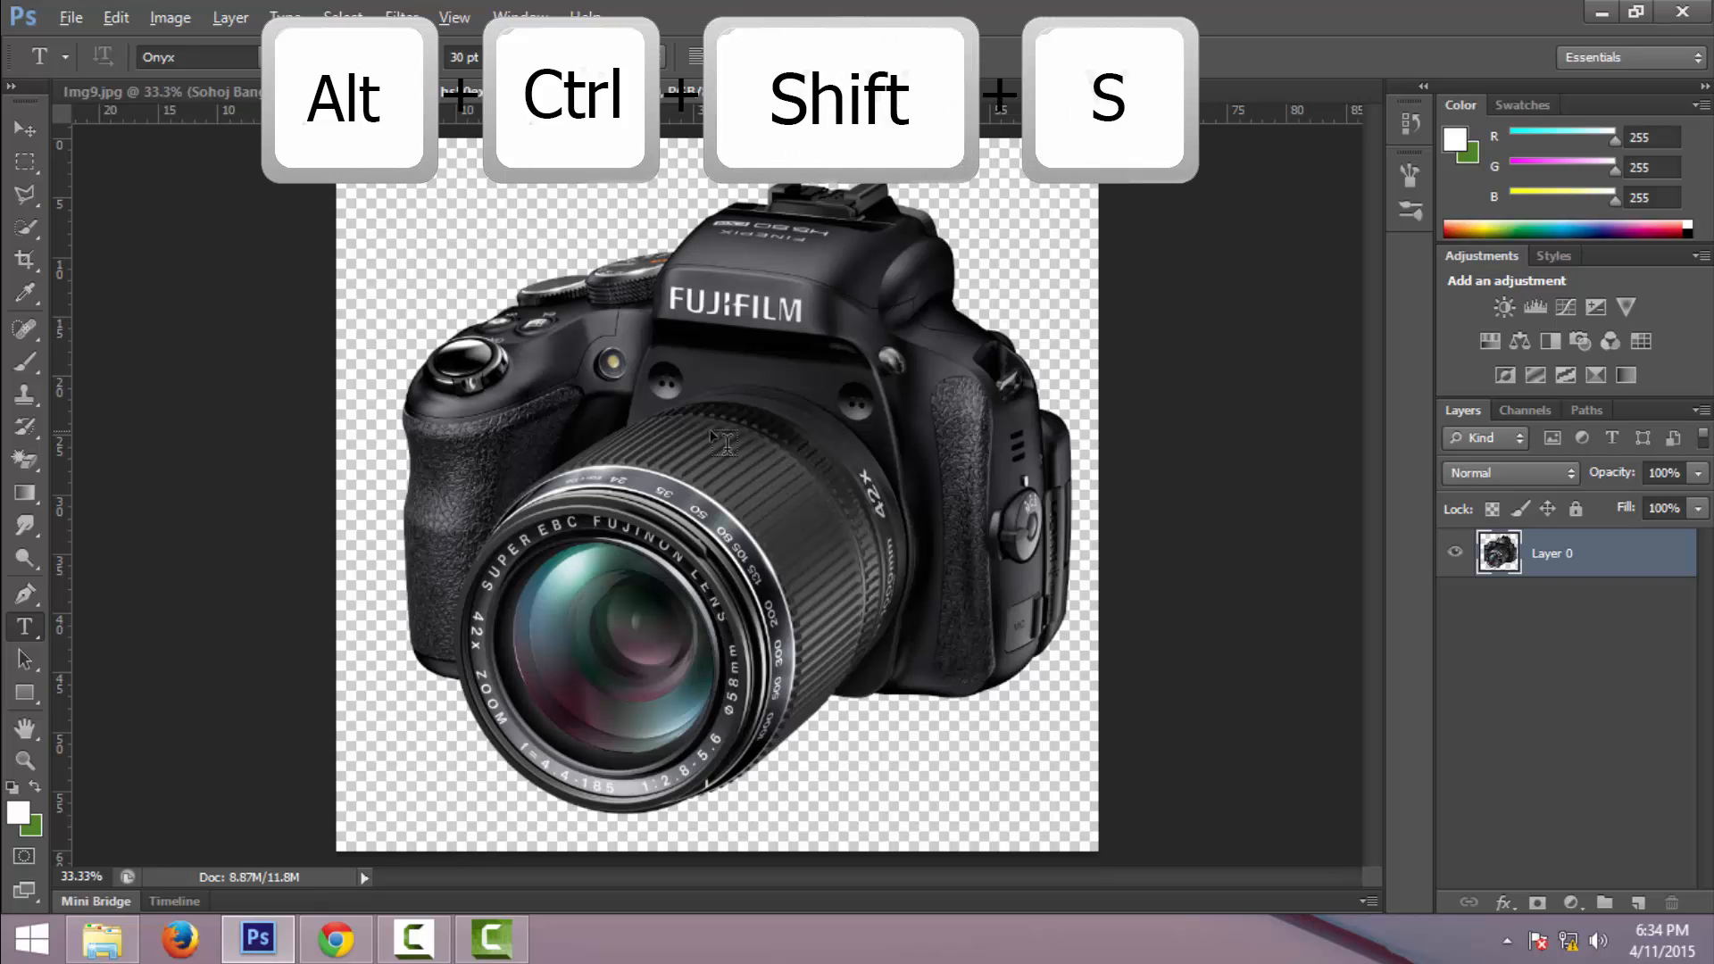
pyautogui.hotkey('ctrl', 'alt', 'shift', 's')
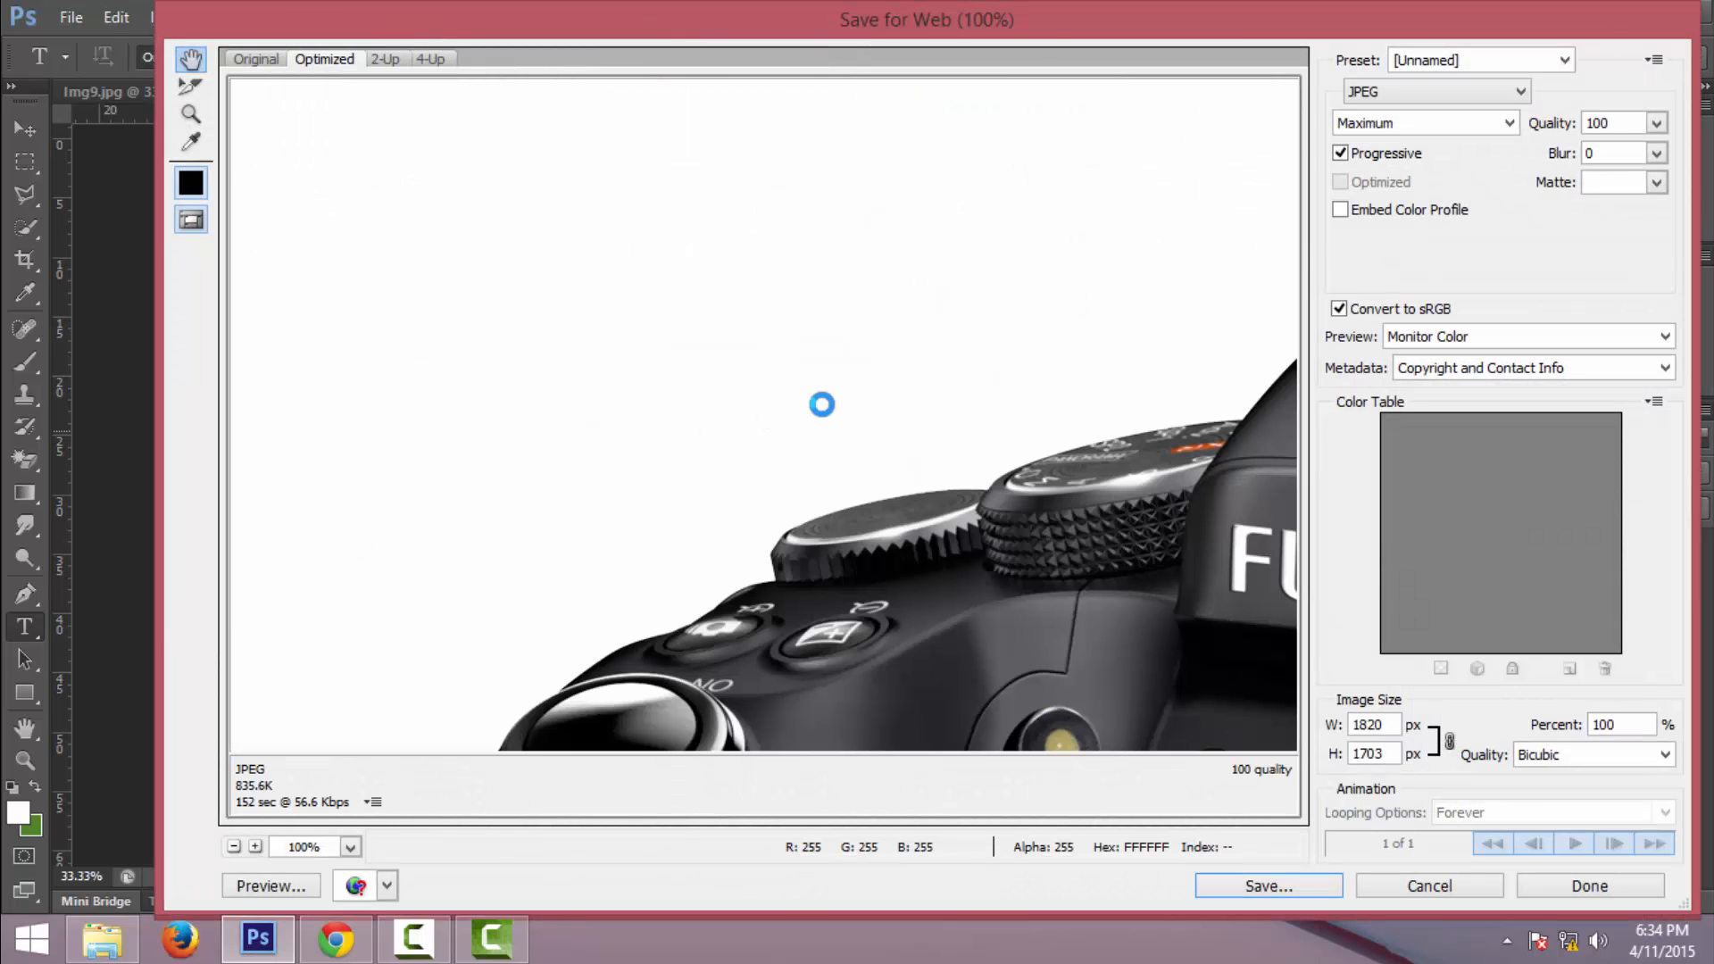
pyautogui.moveTo(1046, 25); pyautogui.dragTo(984, 25)
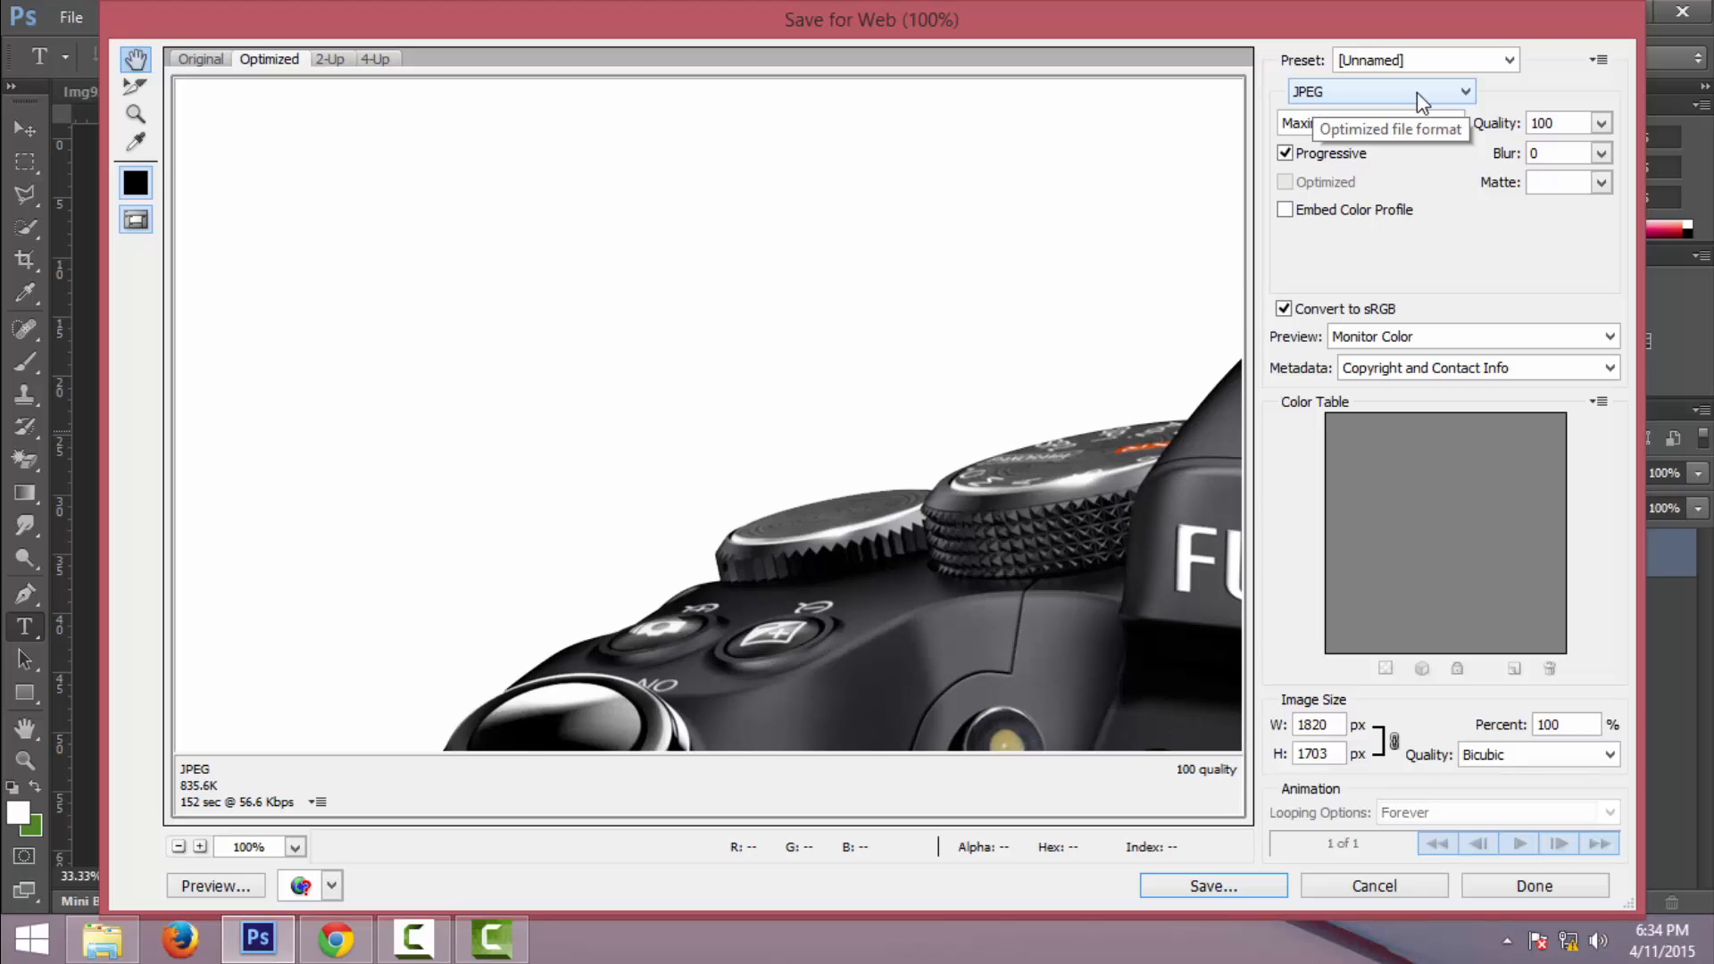
pyautogui.click(1465, 94)
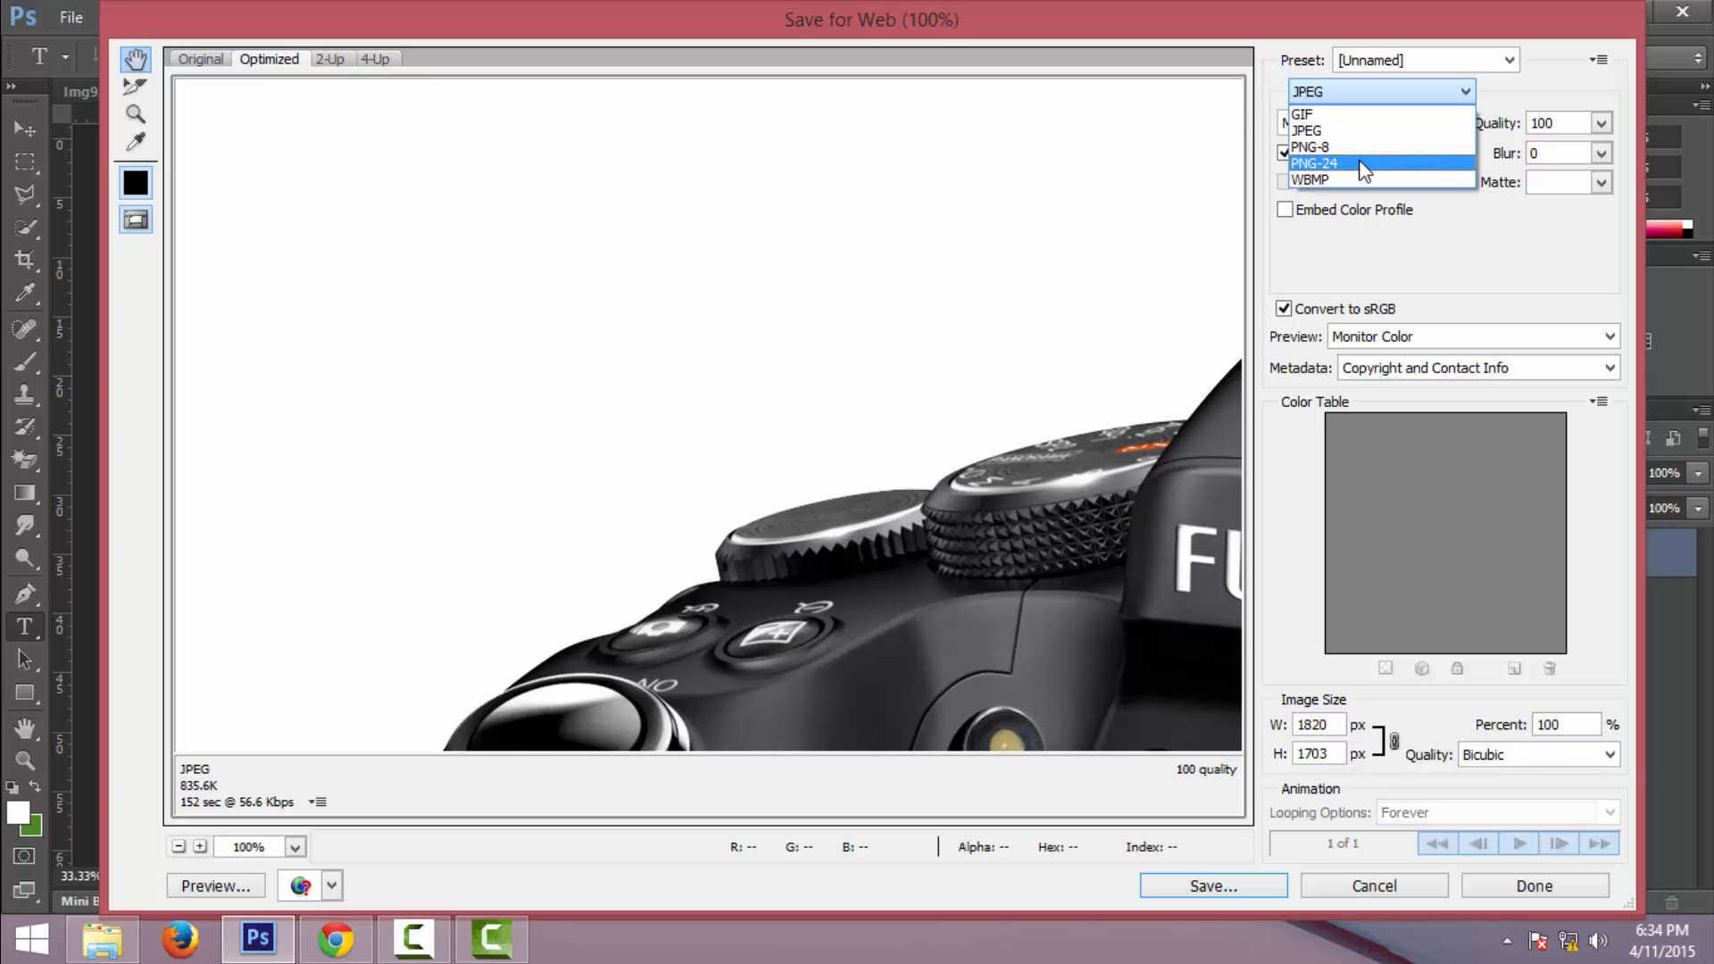
pyautogui.click(1363, 167)
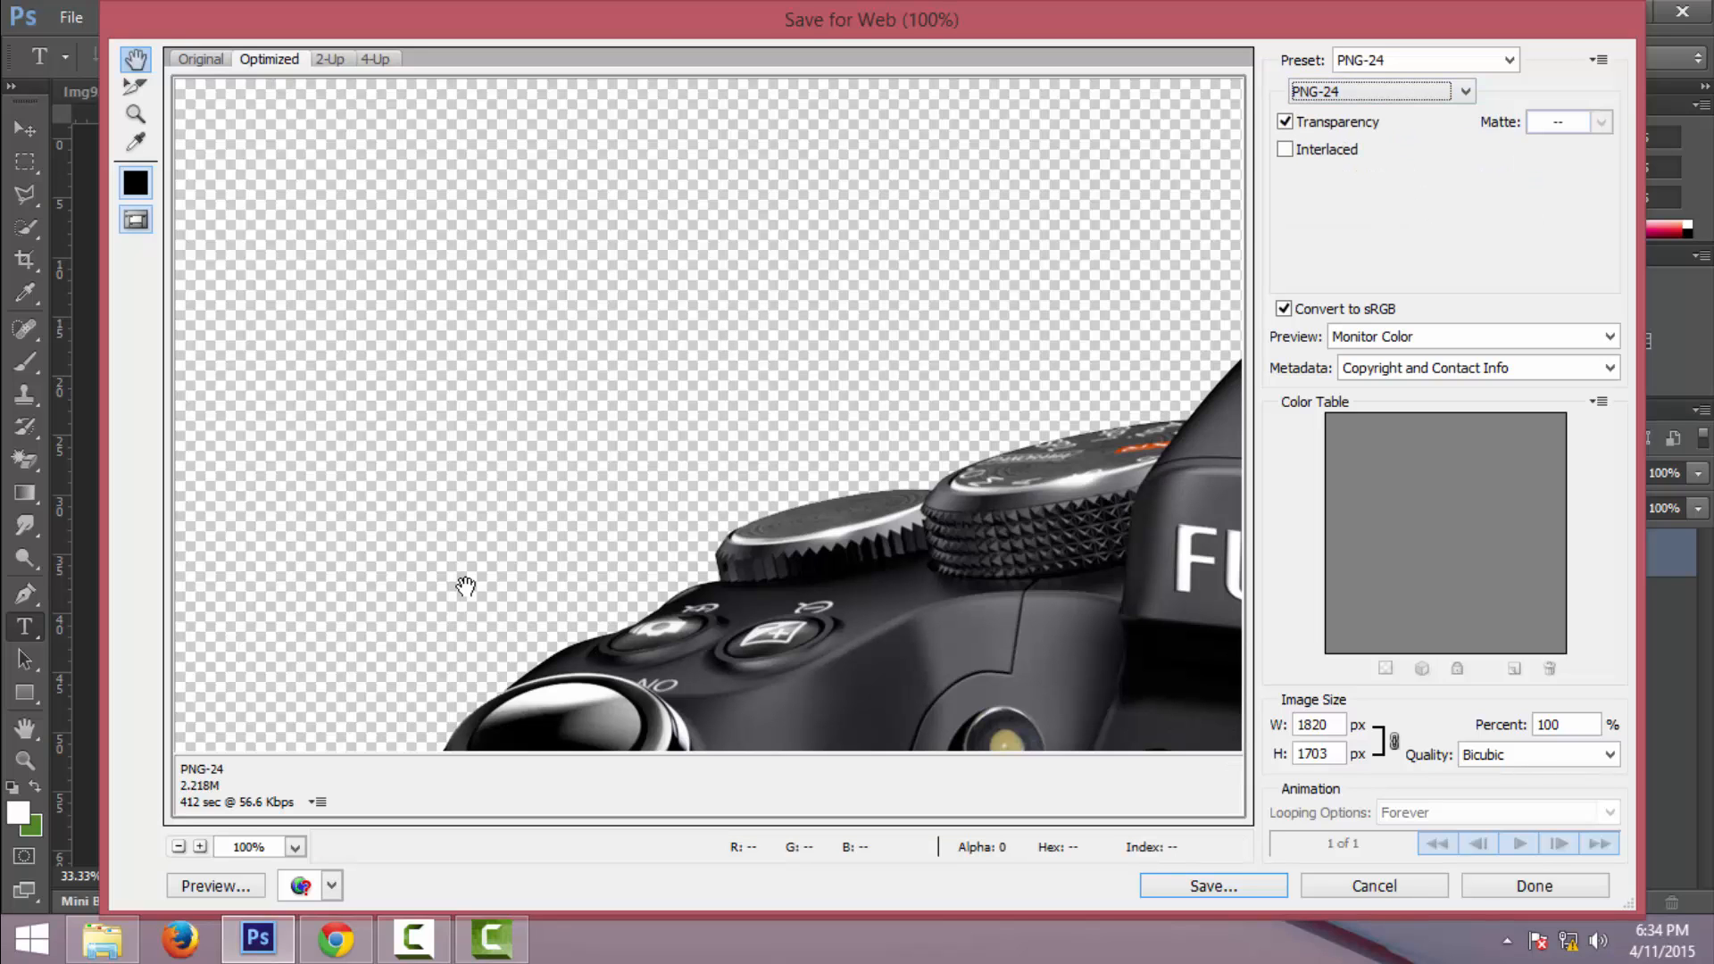
pyautogui.hotkey('ctrl', '-')
pyautogui.hotkey('ctrl', '-')
pyautogui.hotkey('ctrl', '-')
pyautogui.hotkey('ctrl', '-')
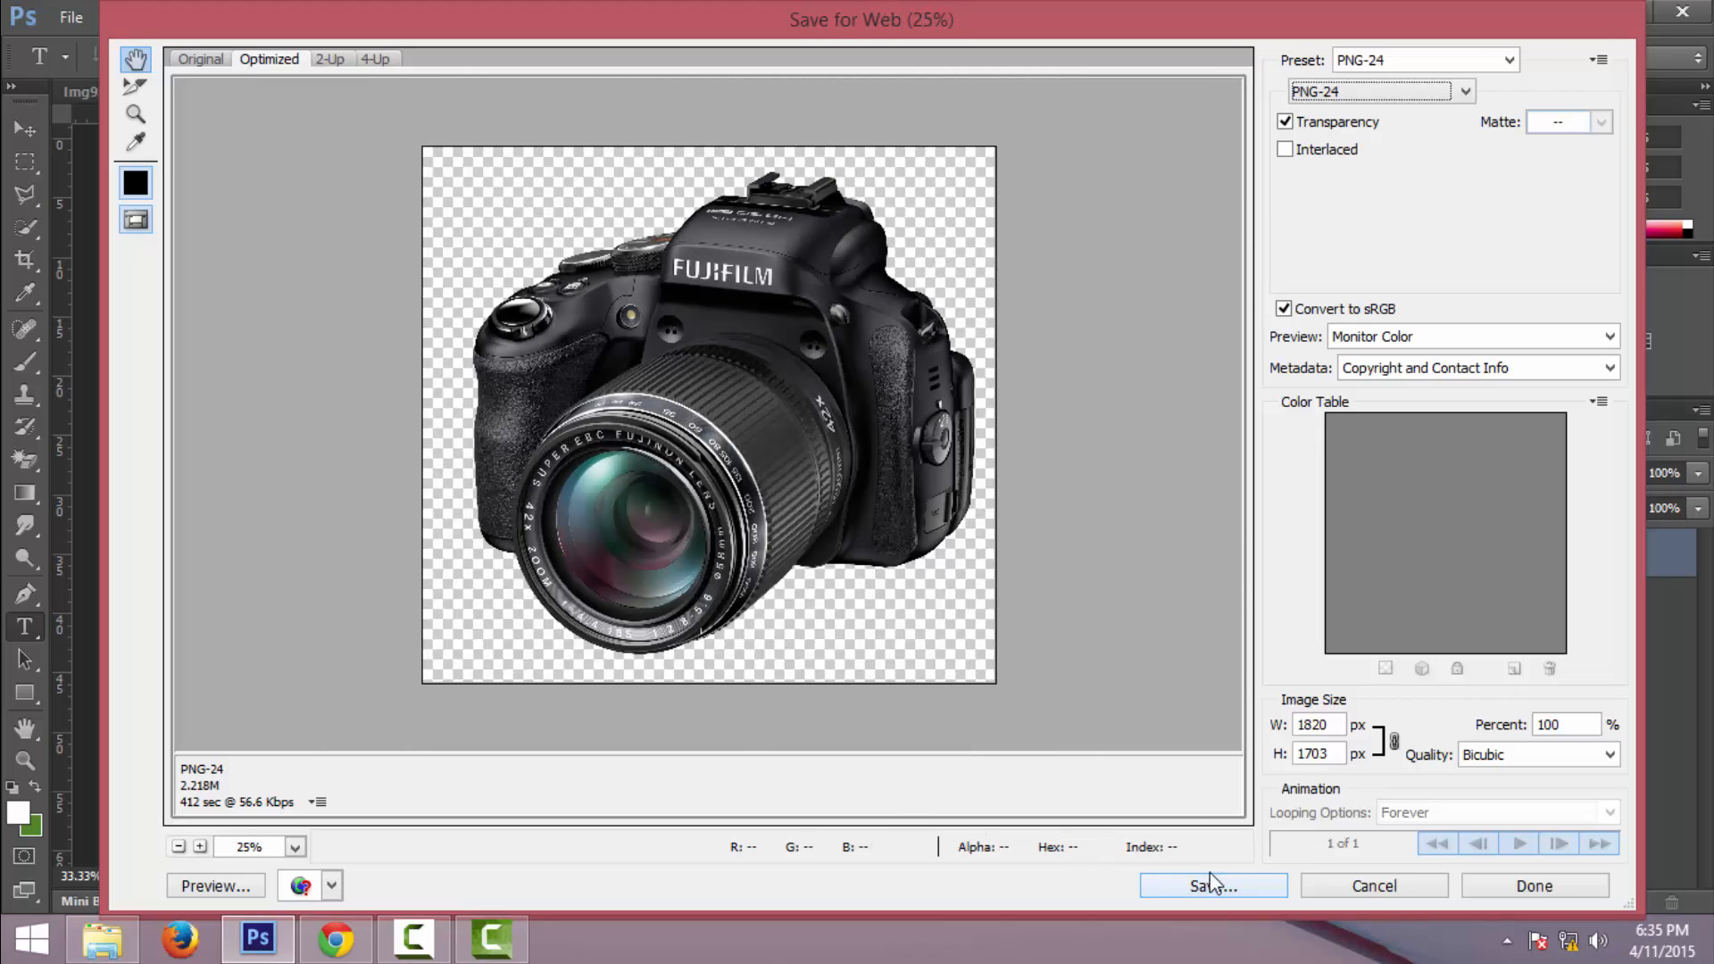
# - Save the optimized PNG with transparency to Downloads as 123.png
pyautogui.click(1286, 123)
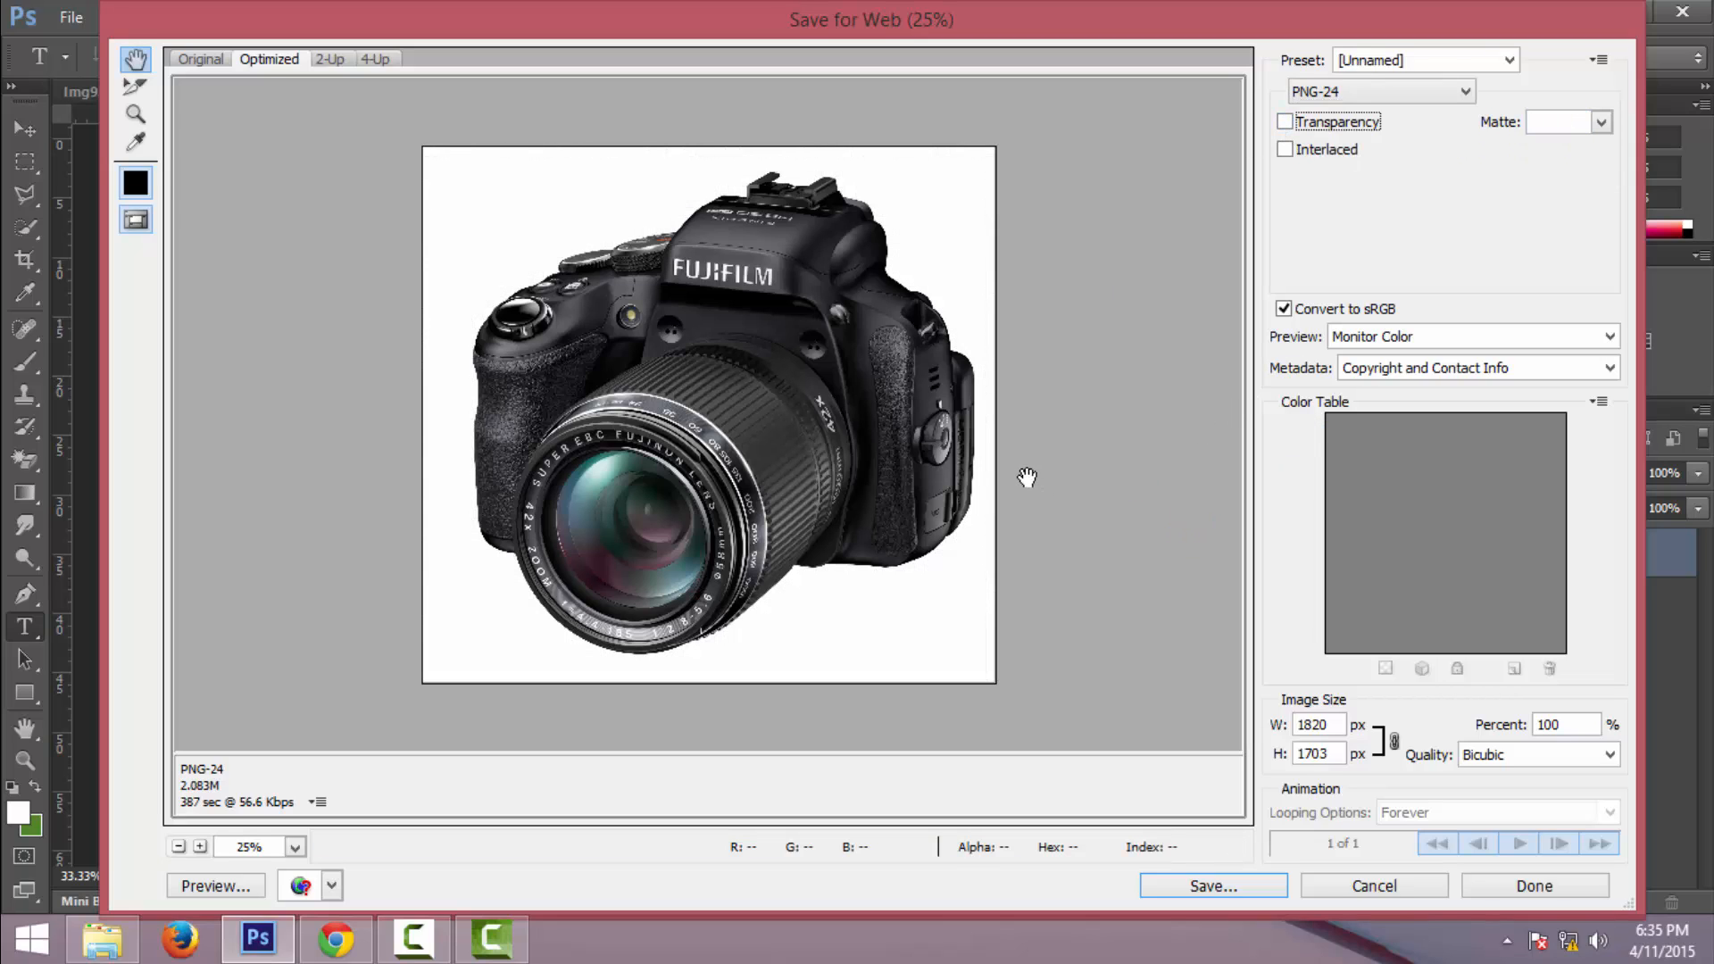
pyautogui.click(1286, 122)
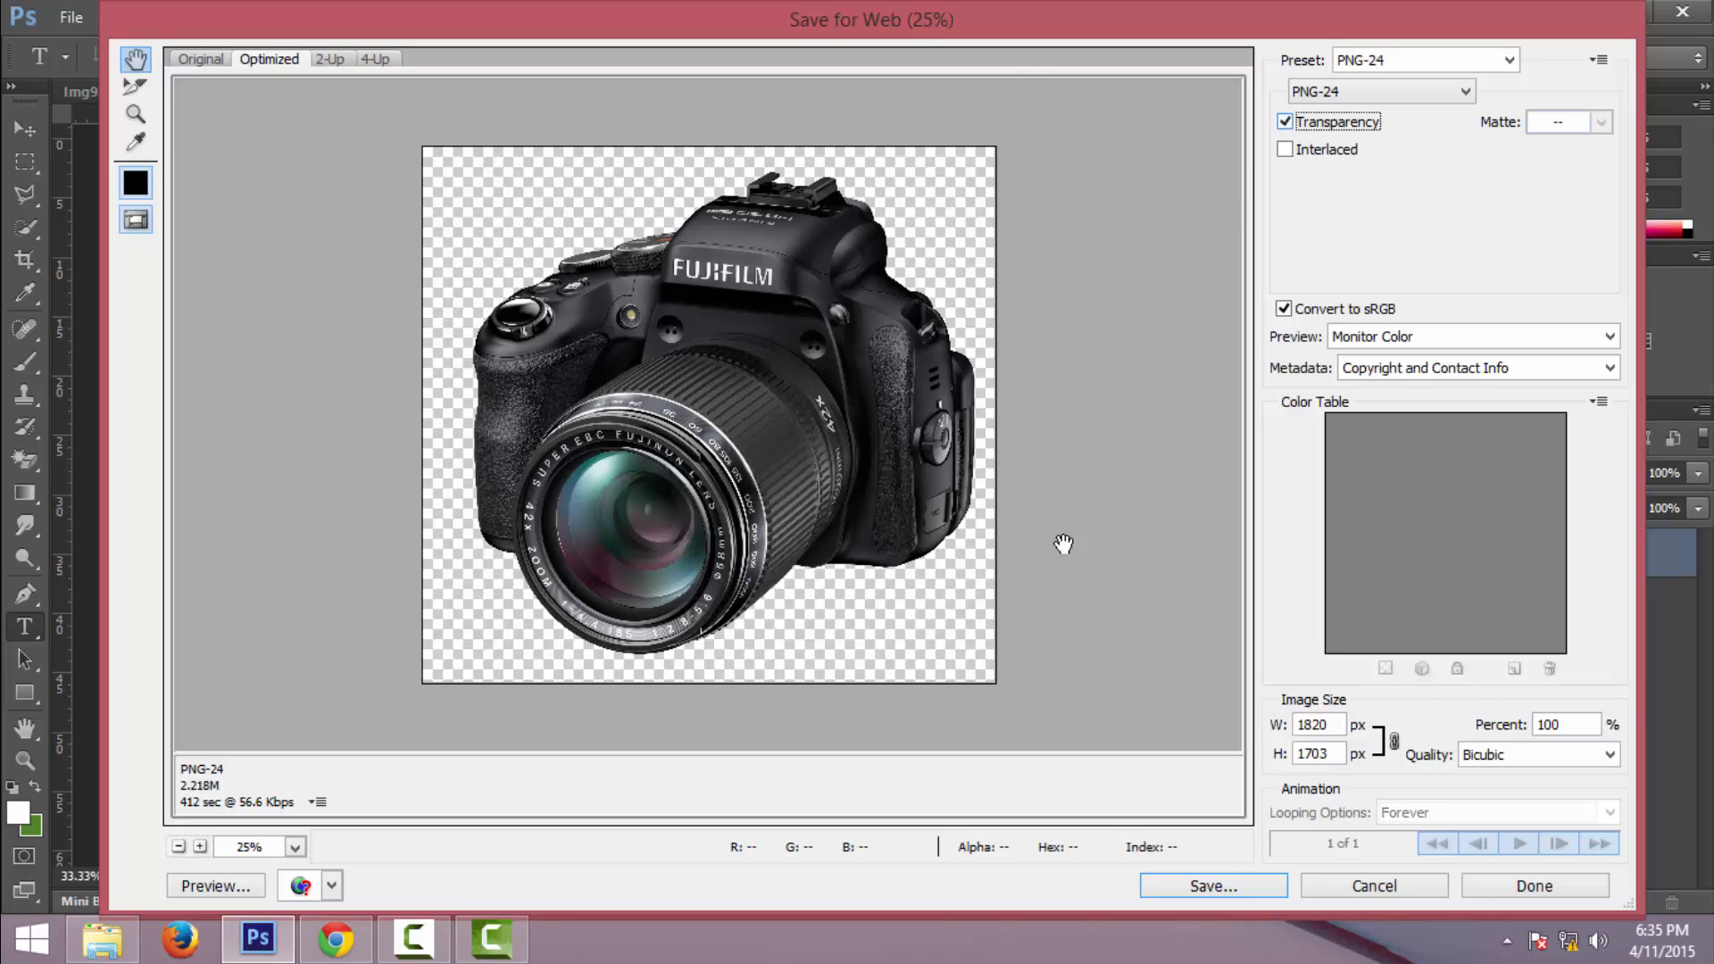
pyautogui.click(1232, 882)
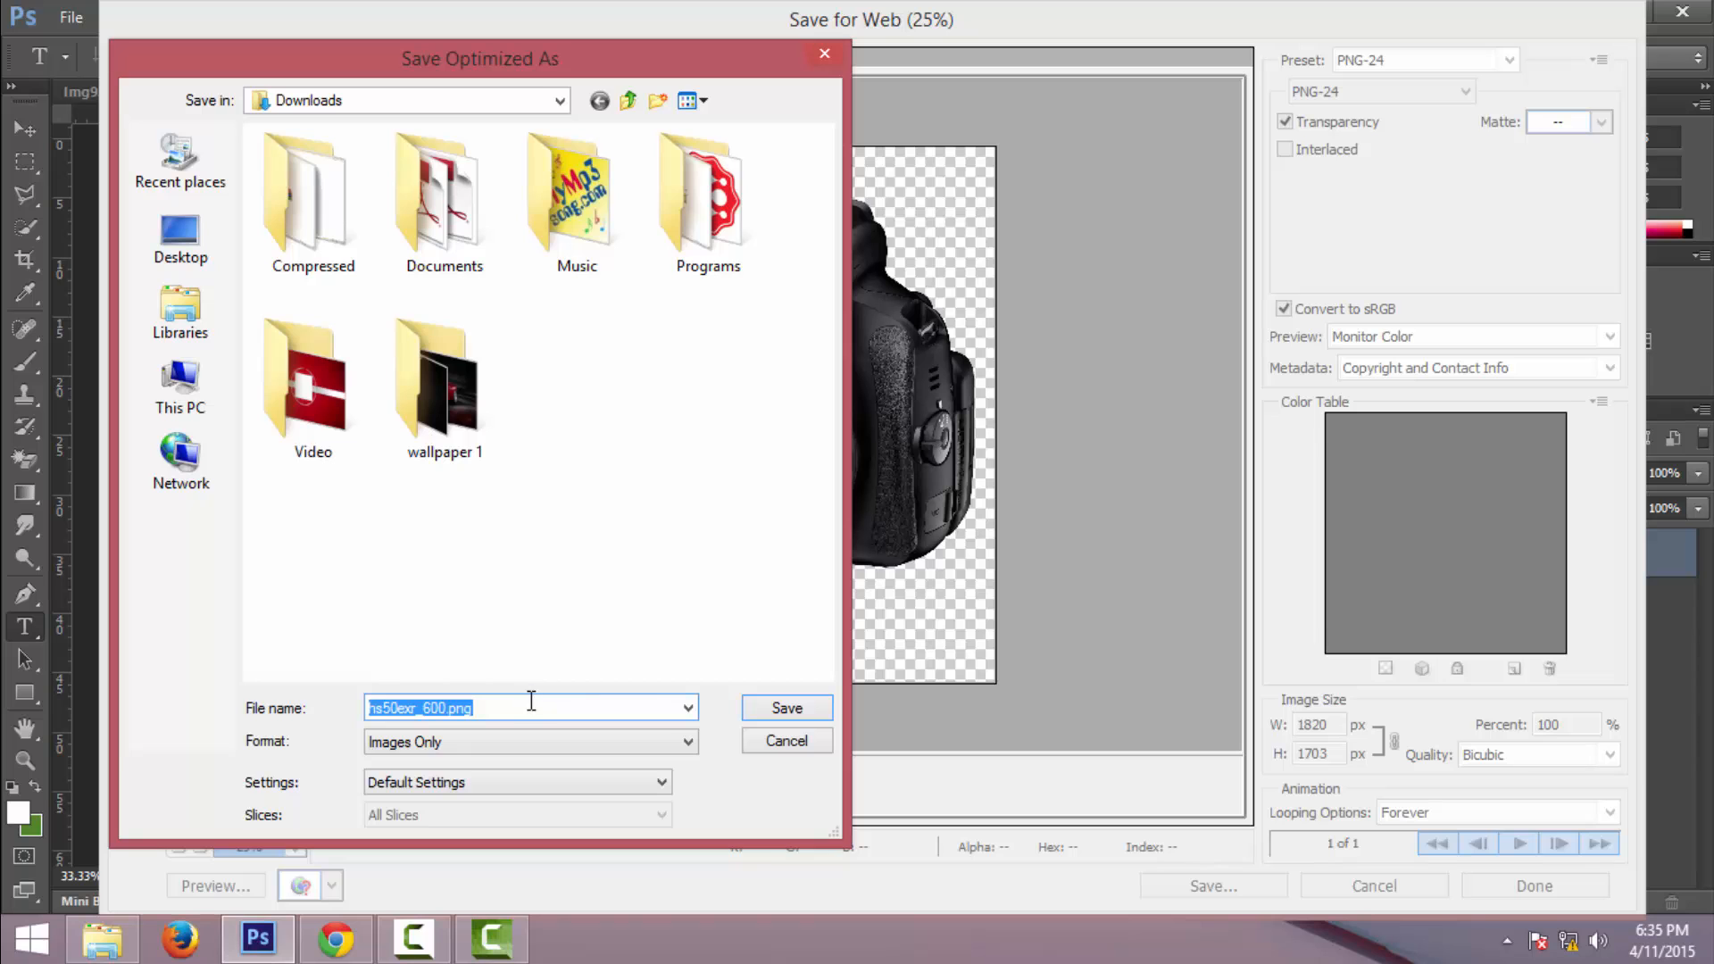
pyautogui.write('`2')
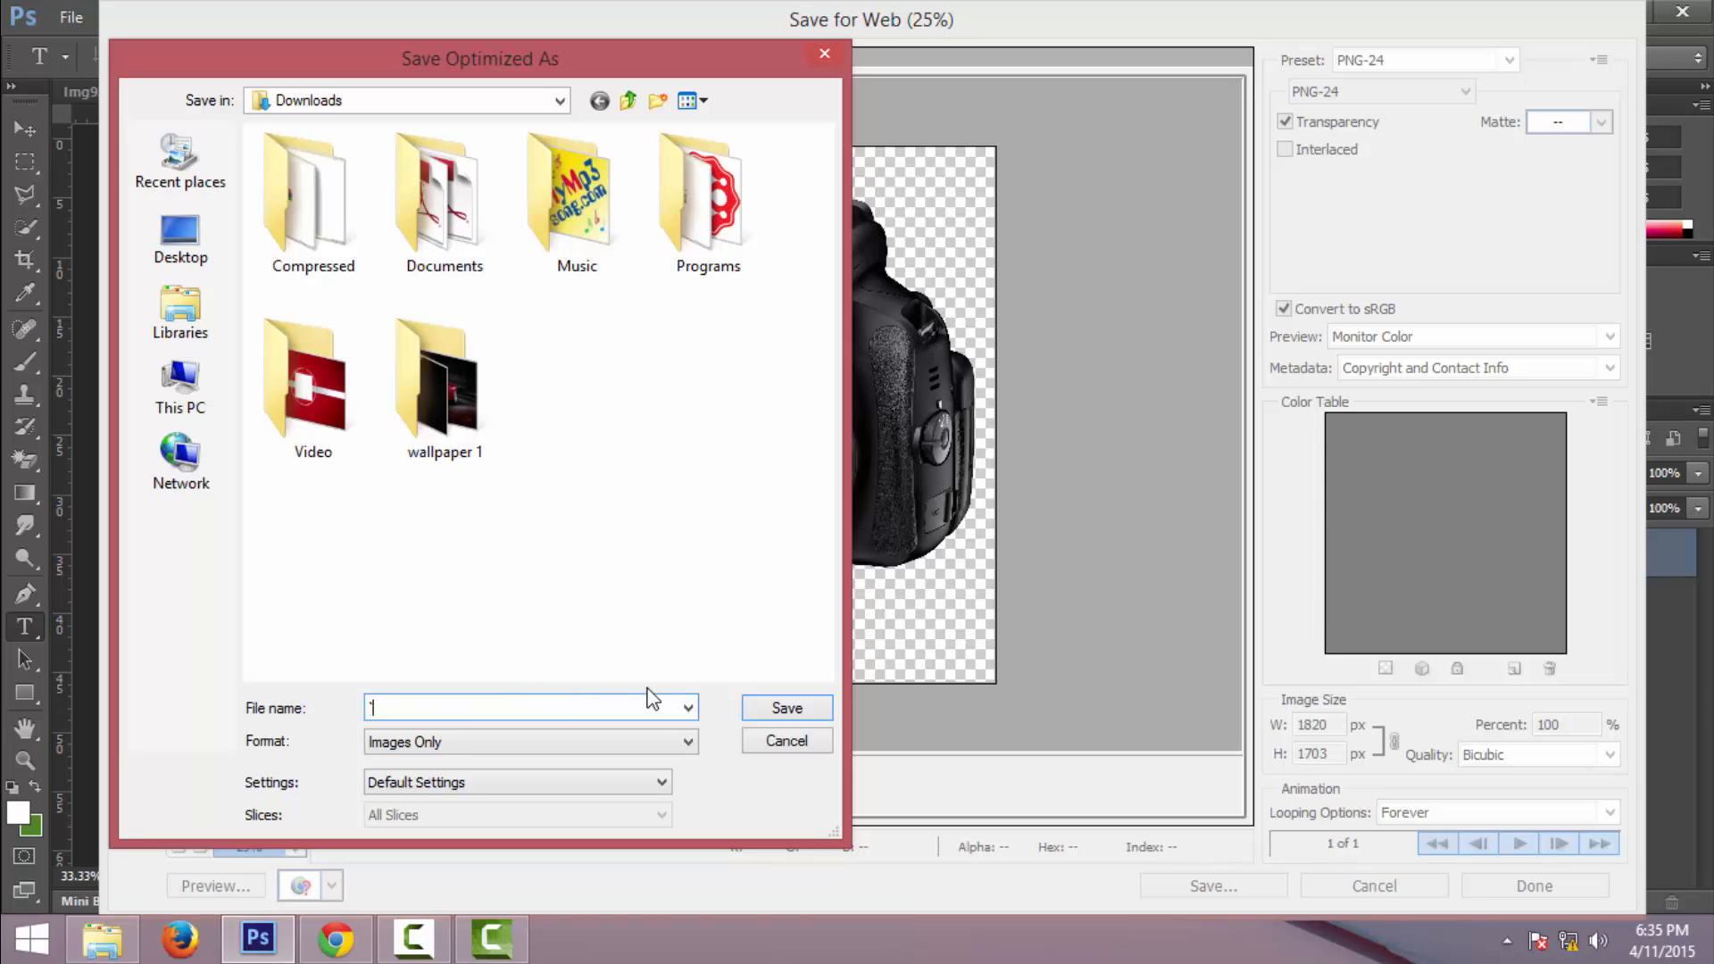
pyautogui.write('3')
pyautogui.click(786, 708)
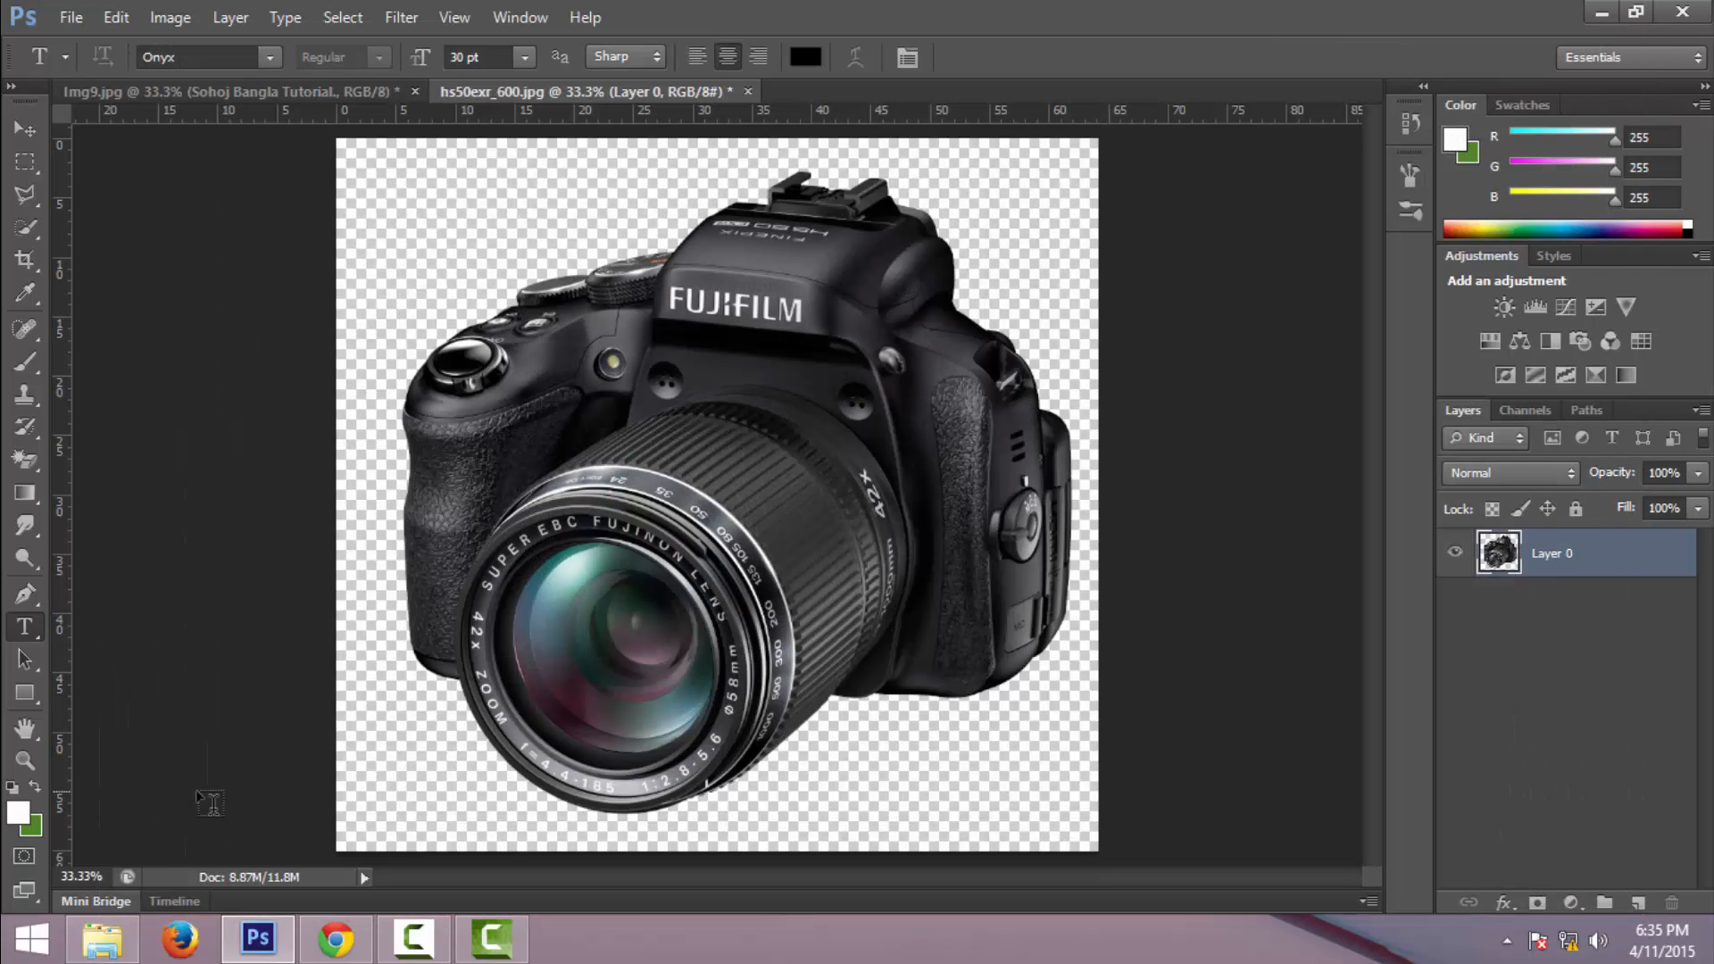
# - Close the camera JPG without saving and delete the camera and text layers from img9.jpg
pyautogui.click(748, 92)
pyautogui.click(863, 370)
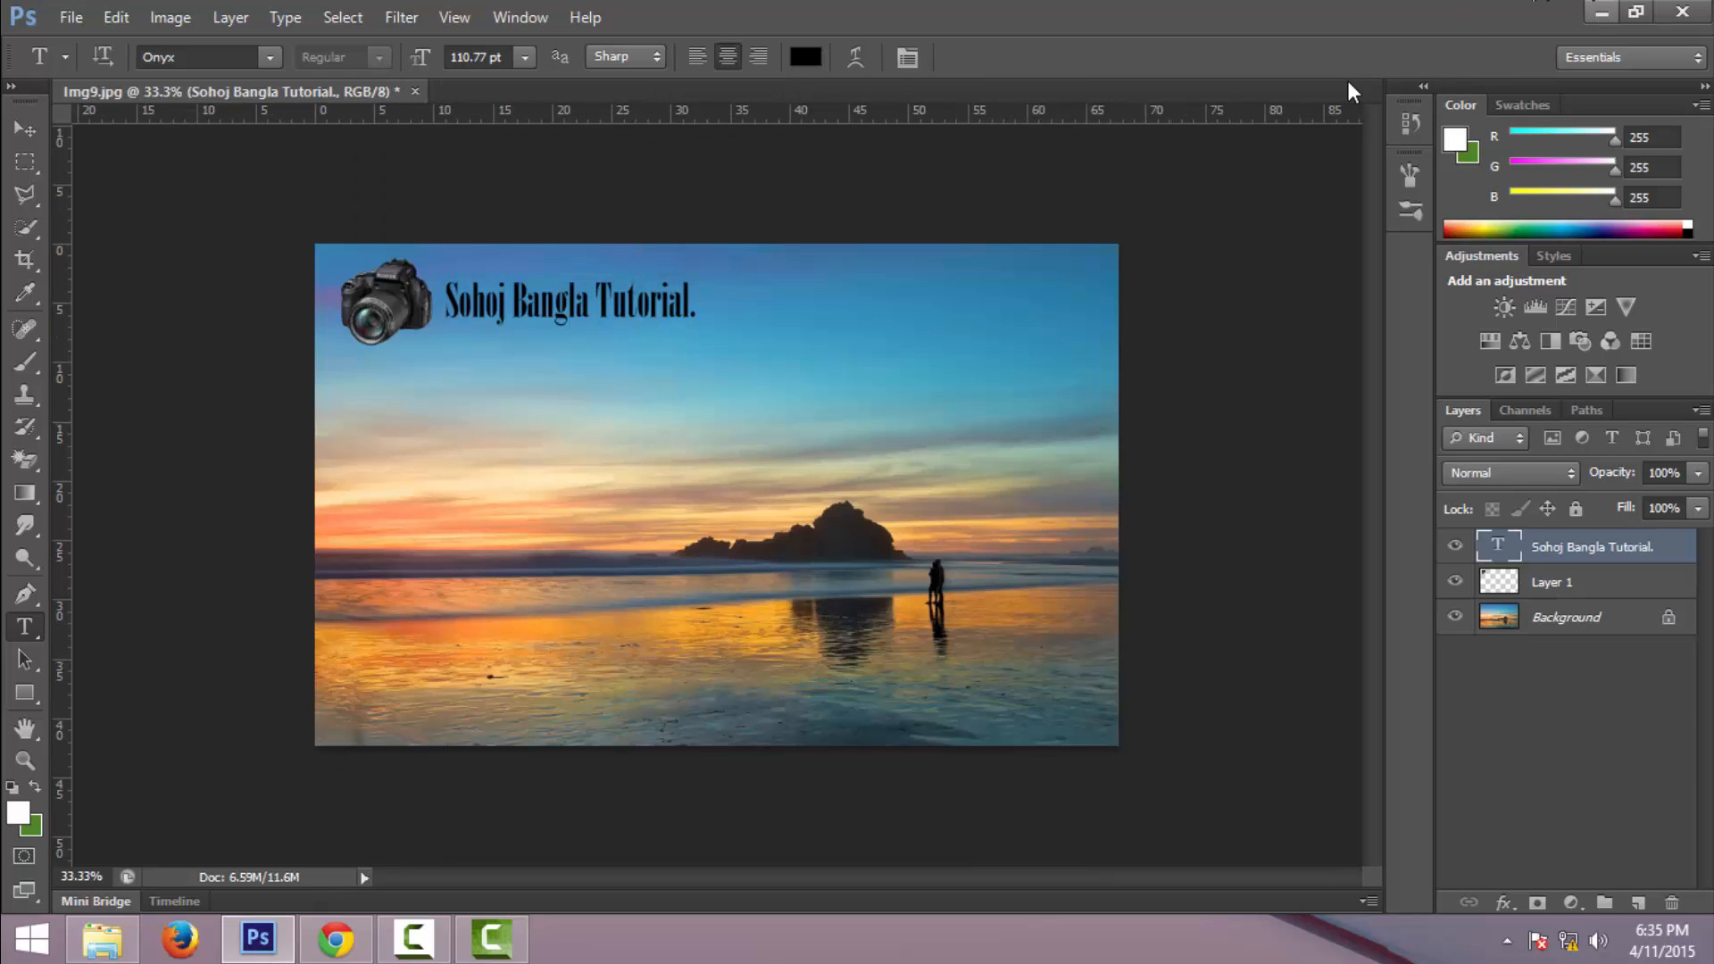
pyautogui.press('Delete')
pyautogui.press('Delete')
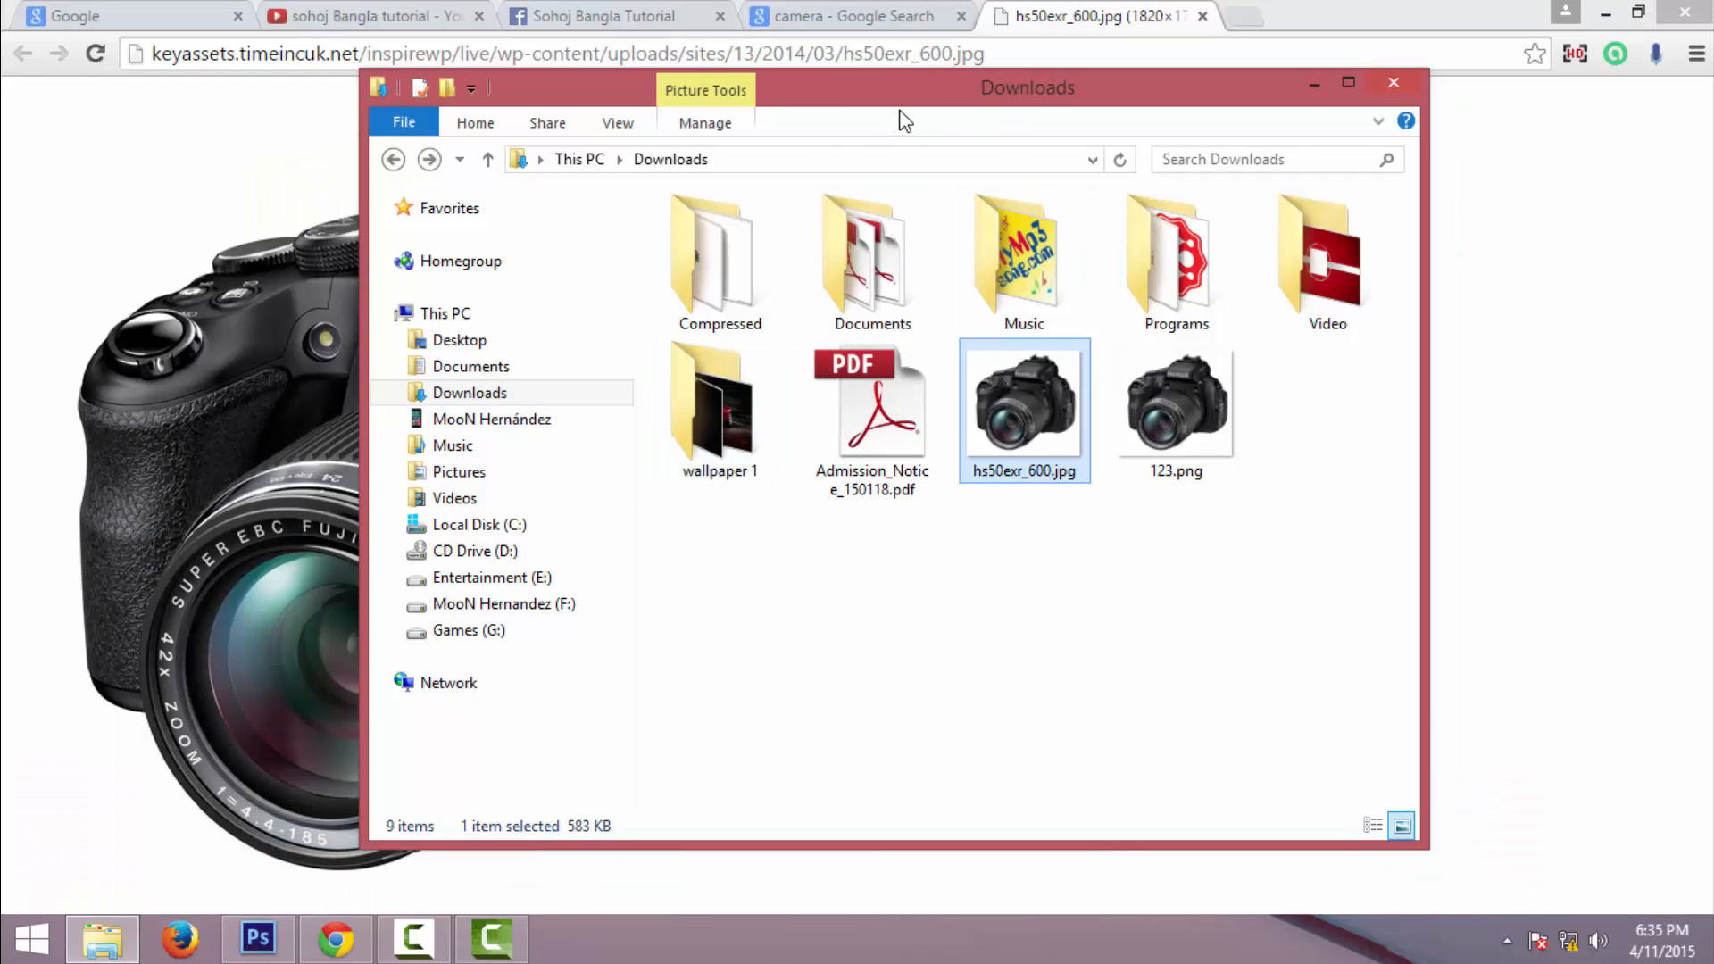
# - Open 123.png from the Downloads folder in Adobe Photoshop CS6, then close it
pyautogui.moveTo(897, 114); pyautogui.dragTo(779, 117)
pyautogui.click(917, 507)
pyautogui.click(947, 473)
pyautogui.click(1045, 469)
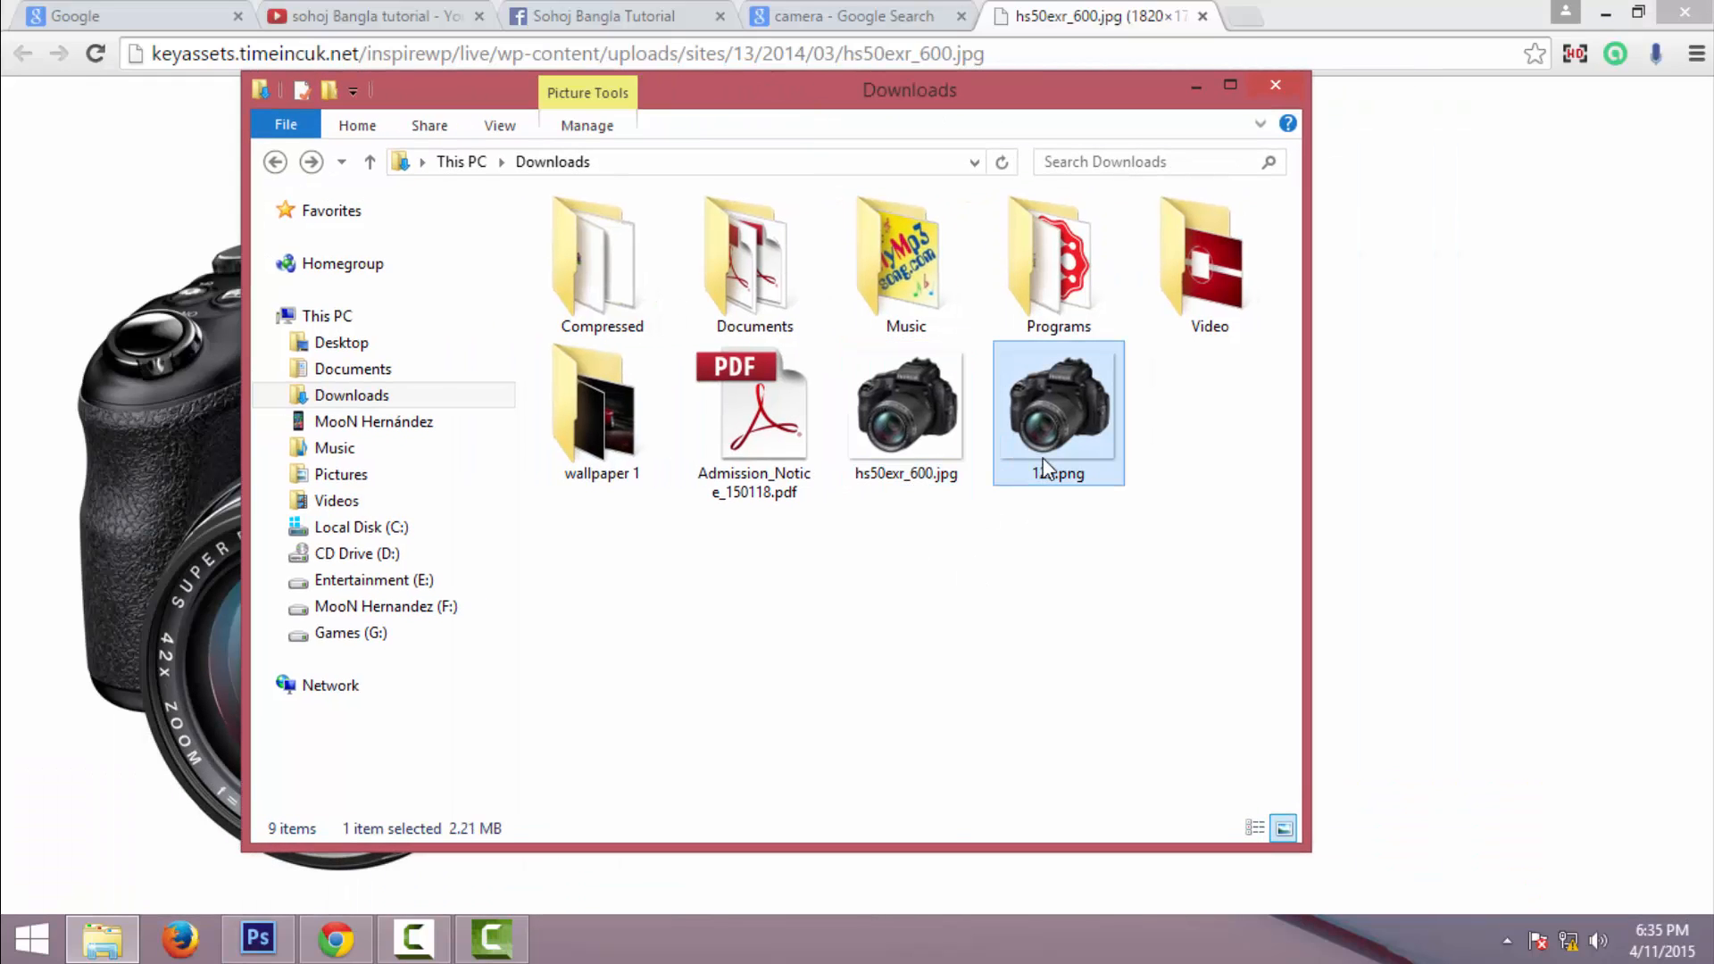
pyautogui.rightClick(1081, 393)
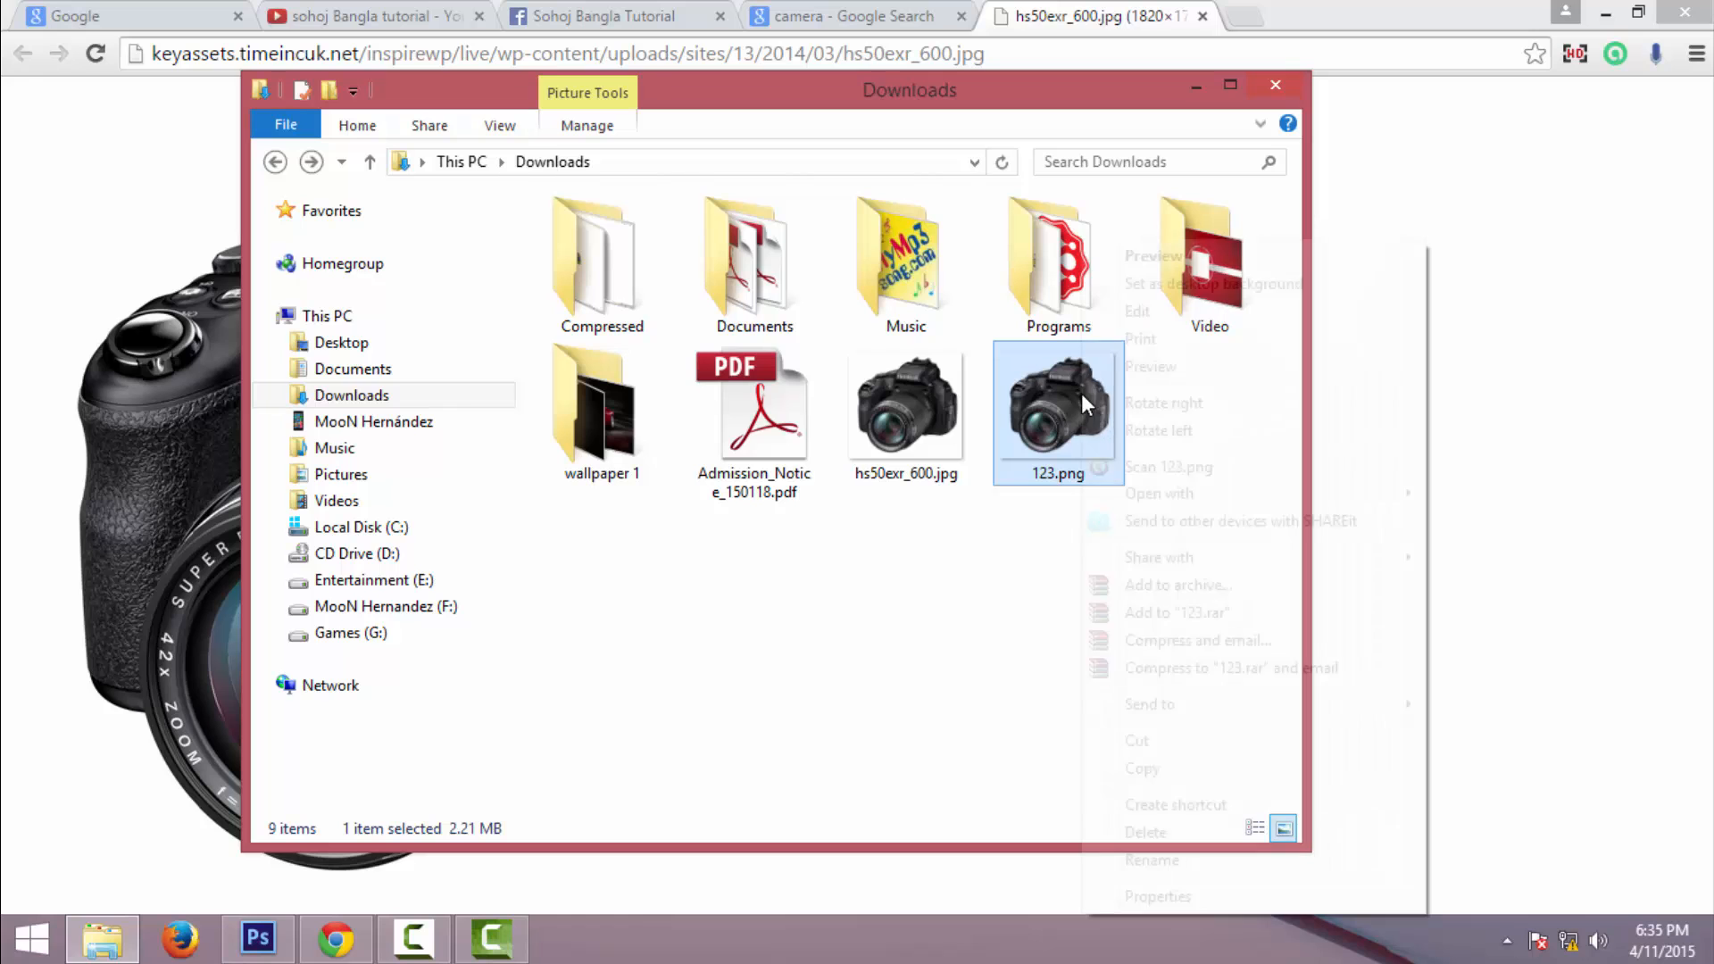
pyautogui.moveTo(1197, 500)
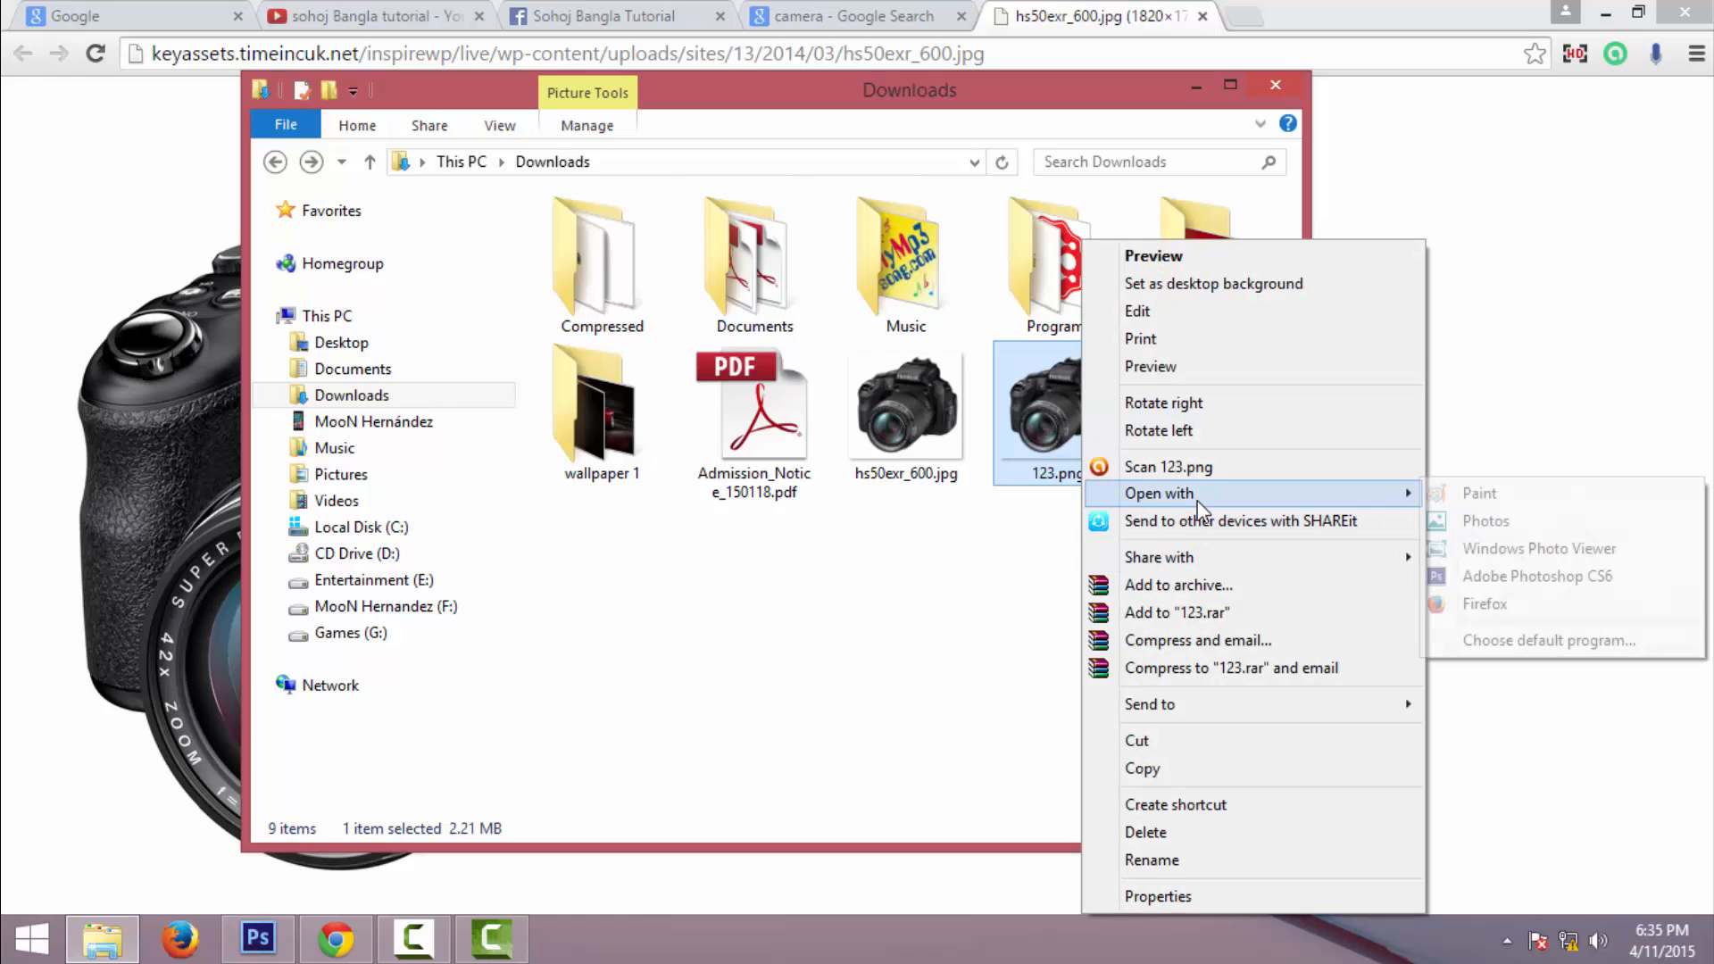
pyautogui.click(1518, 578)
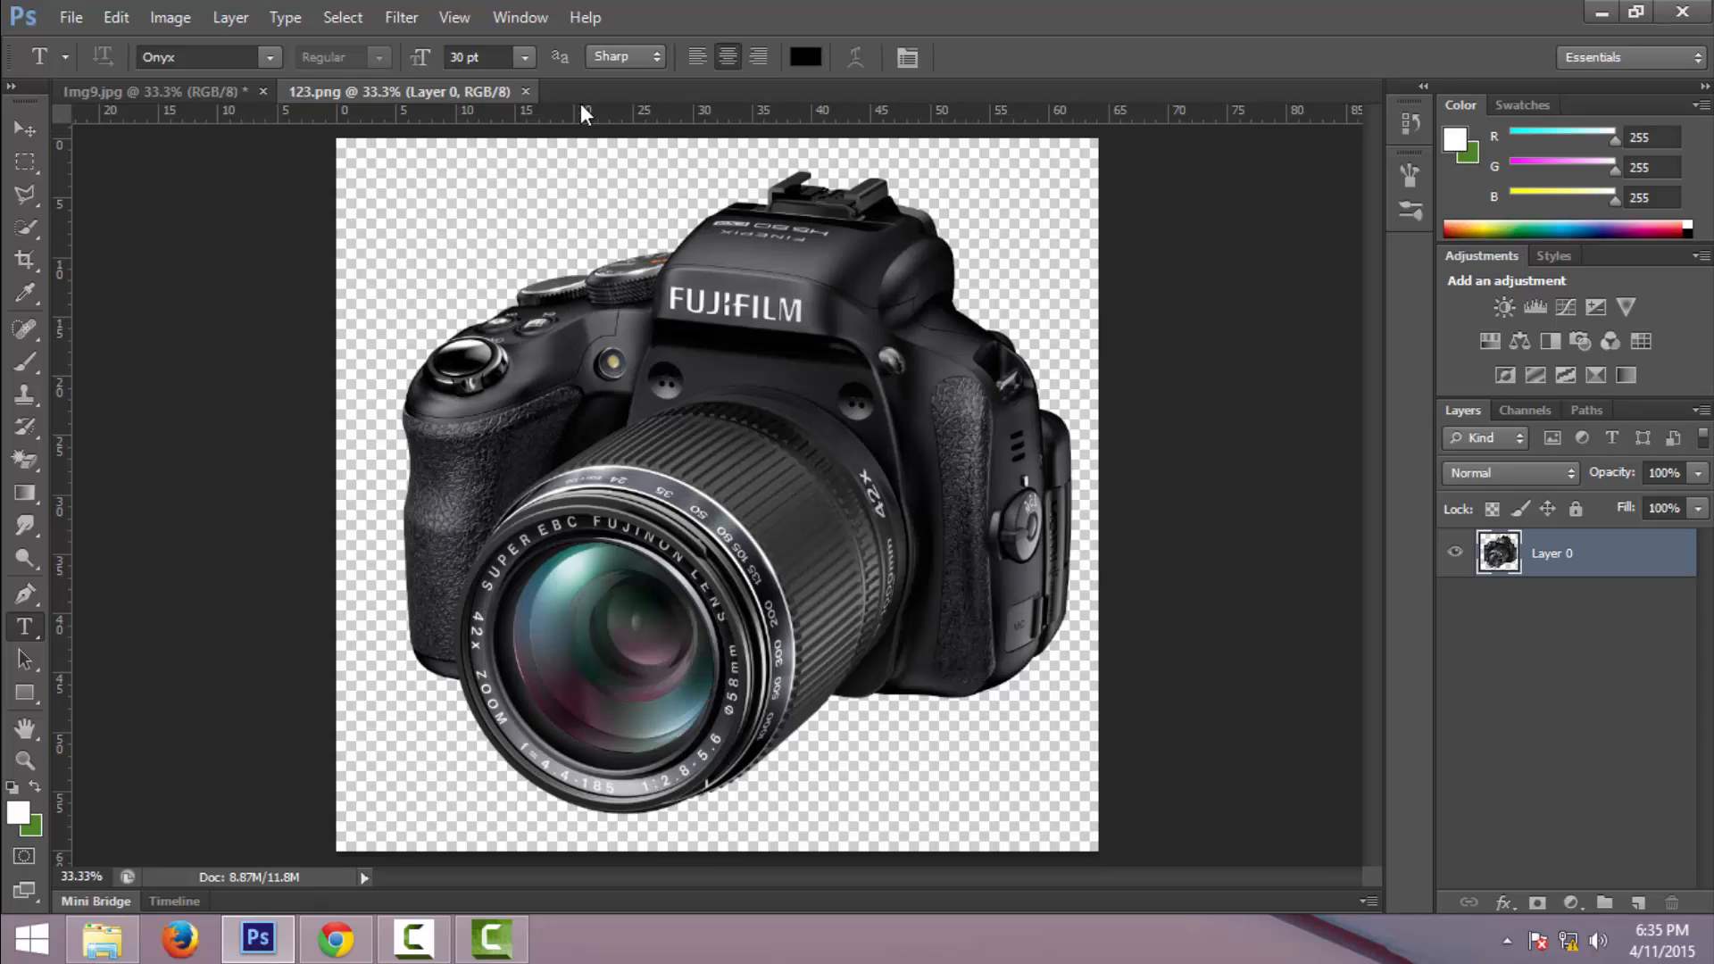
pyautogui.click(526, 91)
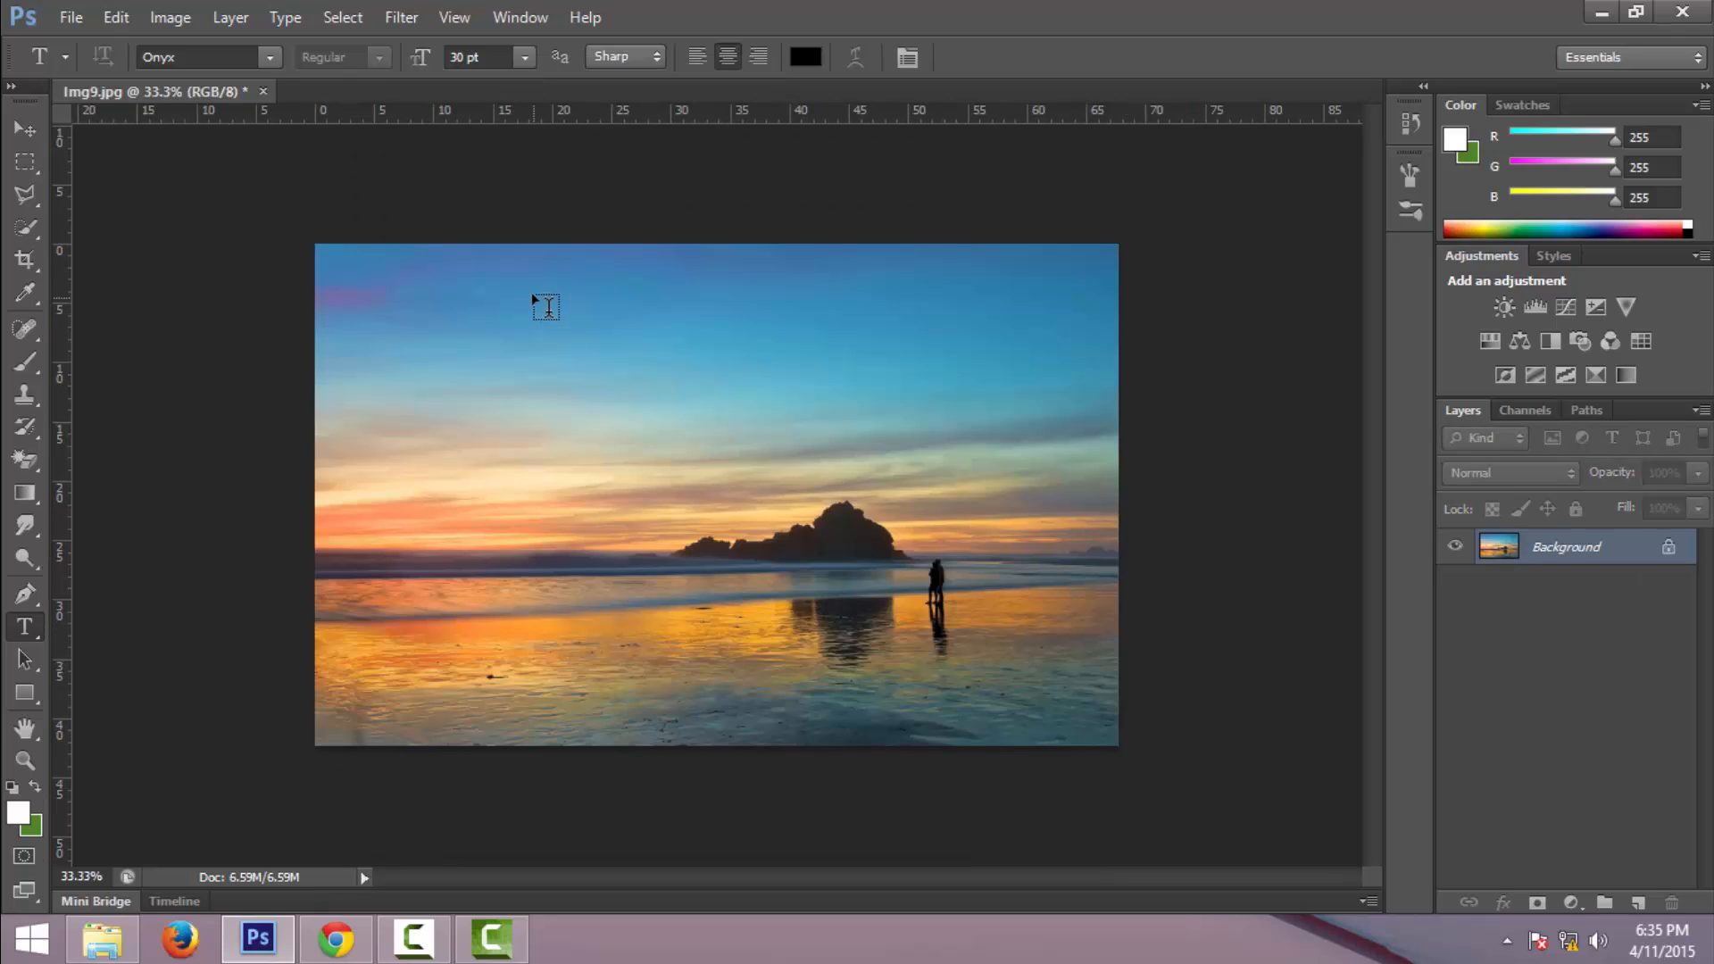
# - Place 123.png into the sunset image from Downloads, scale it down and move it to the upper-left corner
pyautogui.click(103, 939)
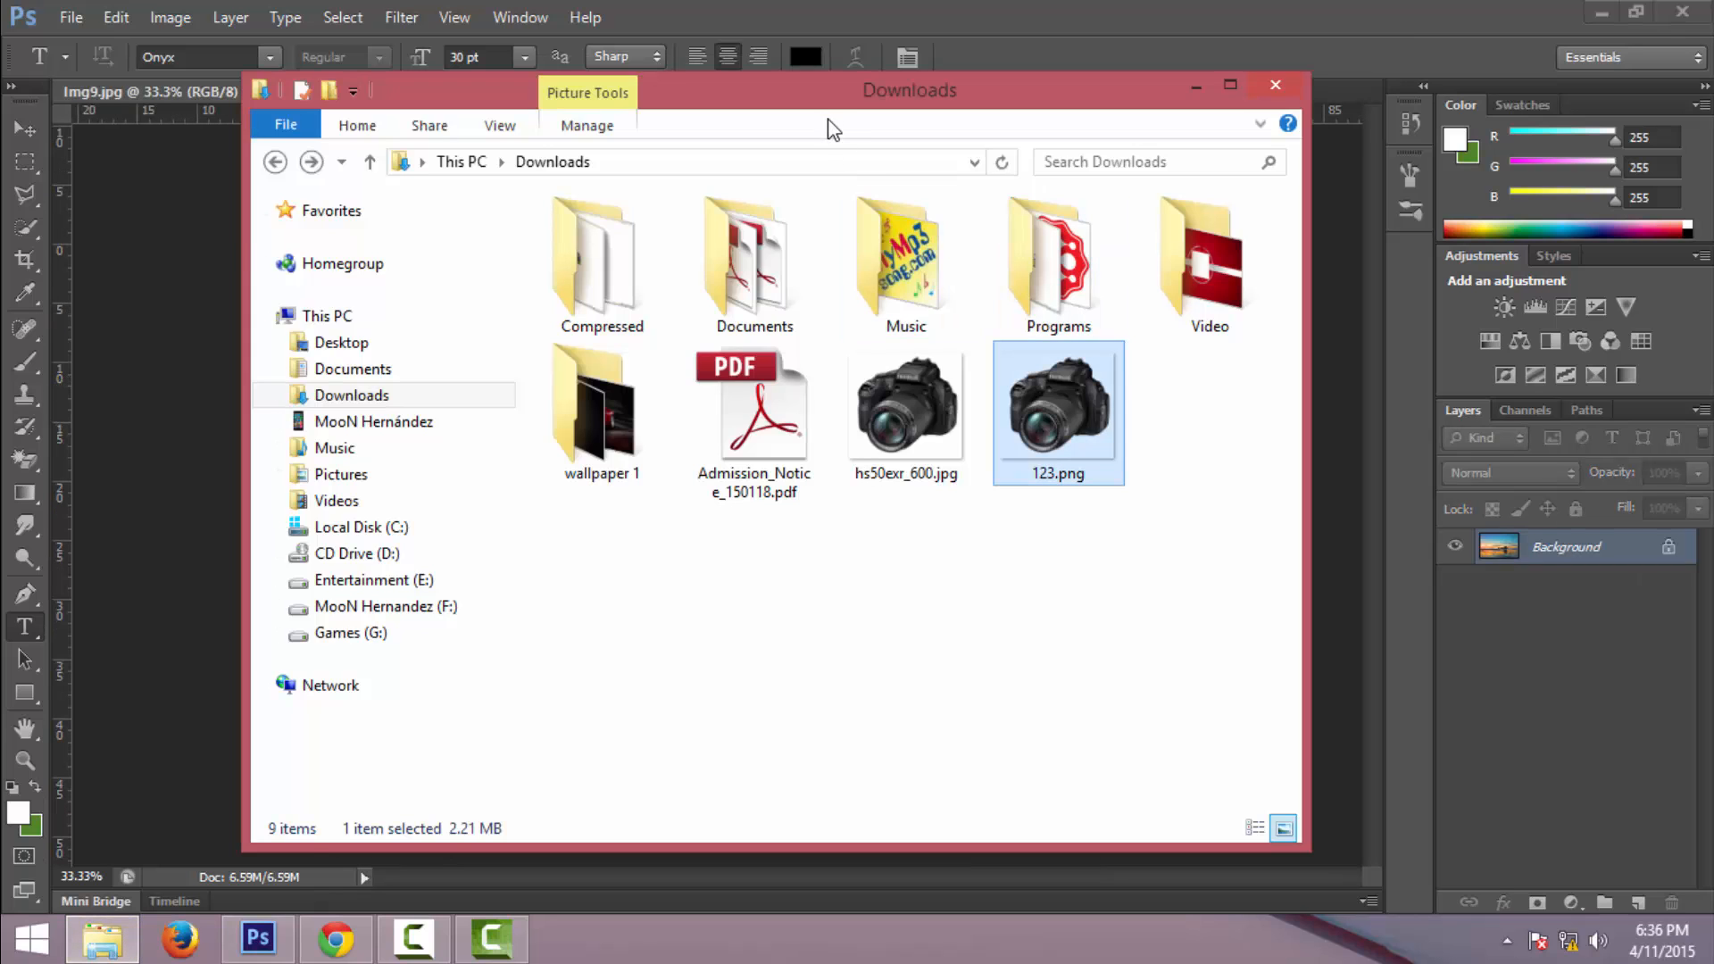
pyautogui.moveTo(813, 95); pyautogui.dragTo(1384, 104)
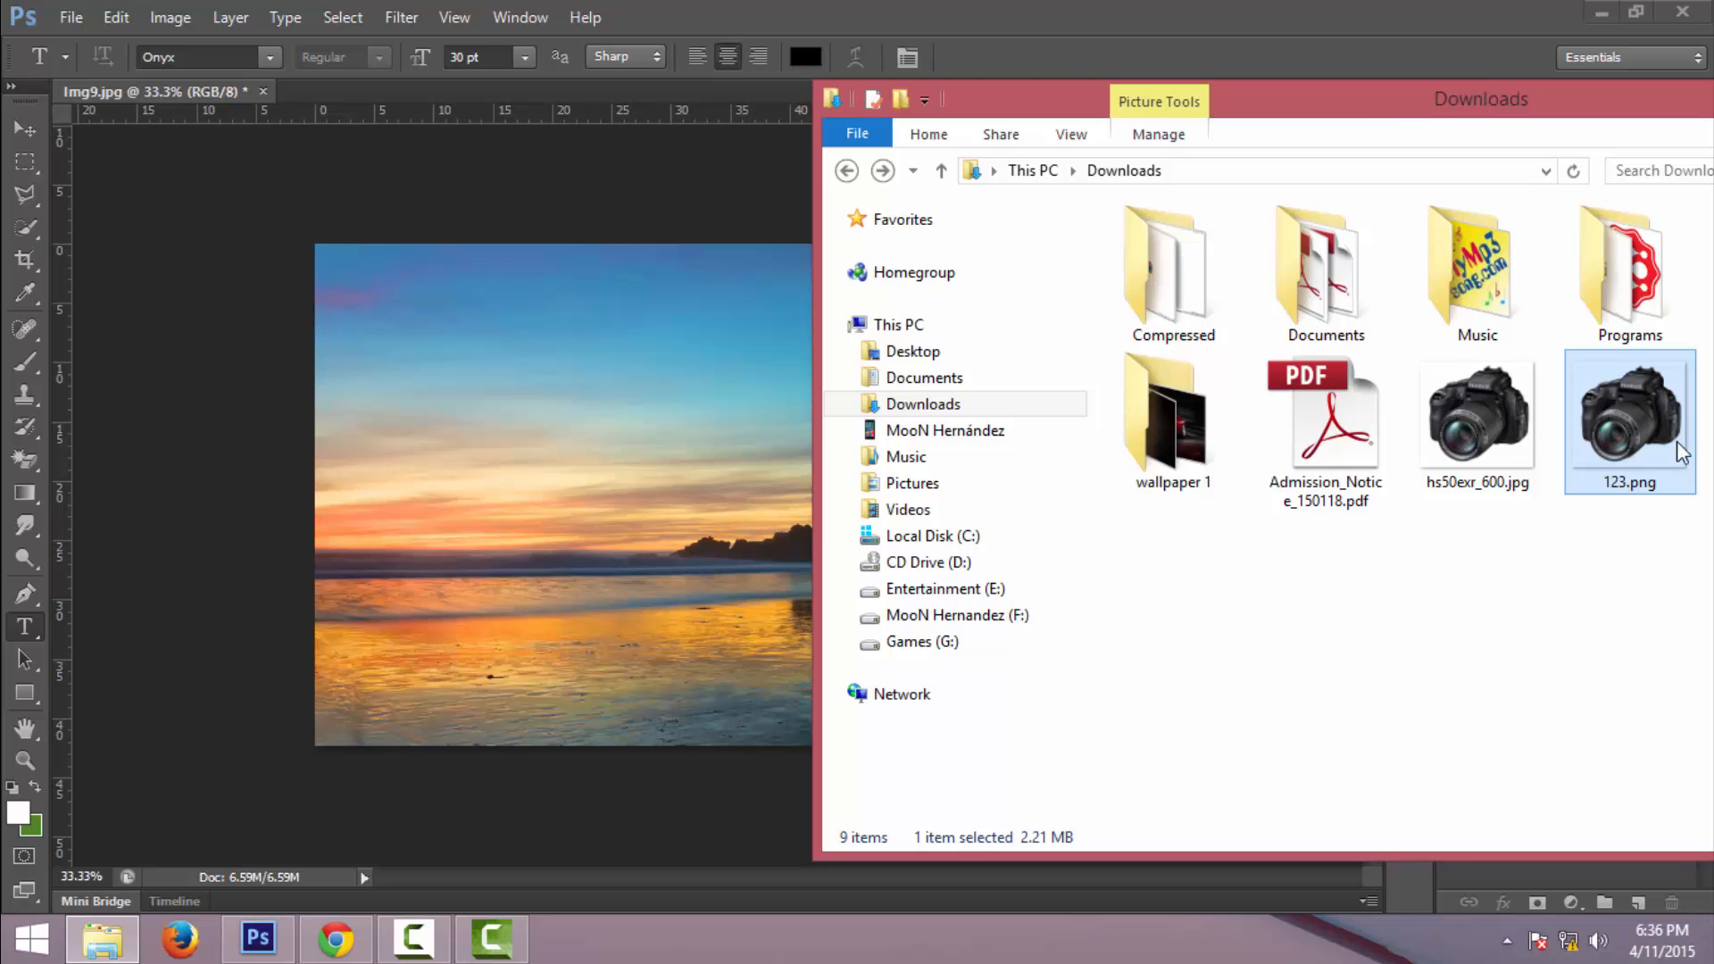
pyautogui.moveTo(1676, 442); pyautogui.dragTo(601, 545)
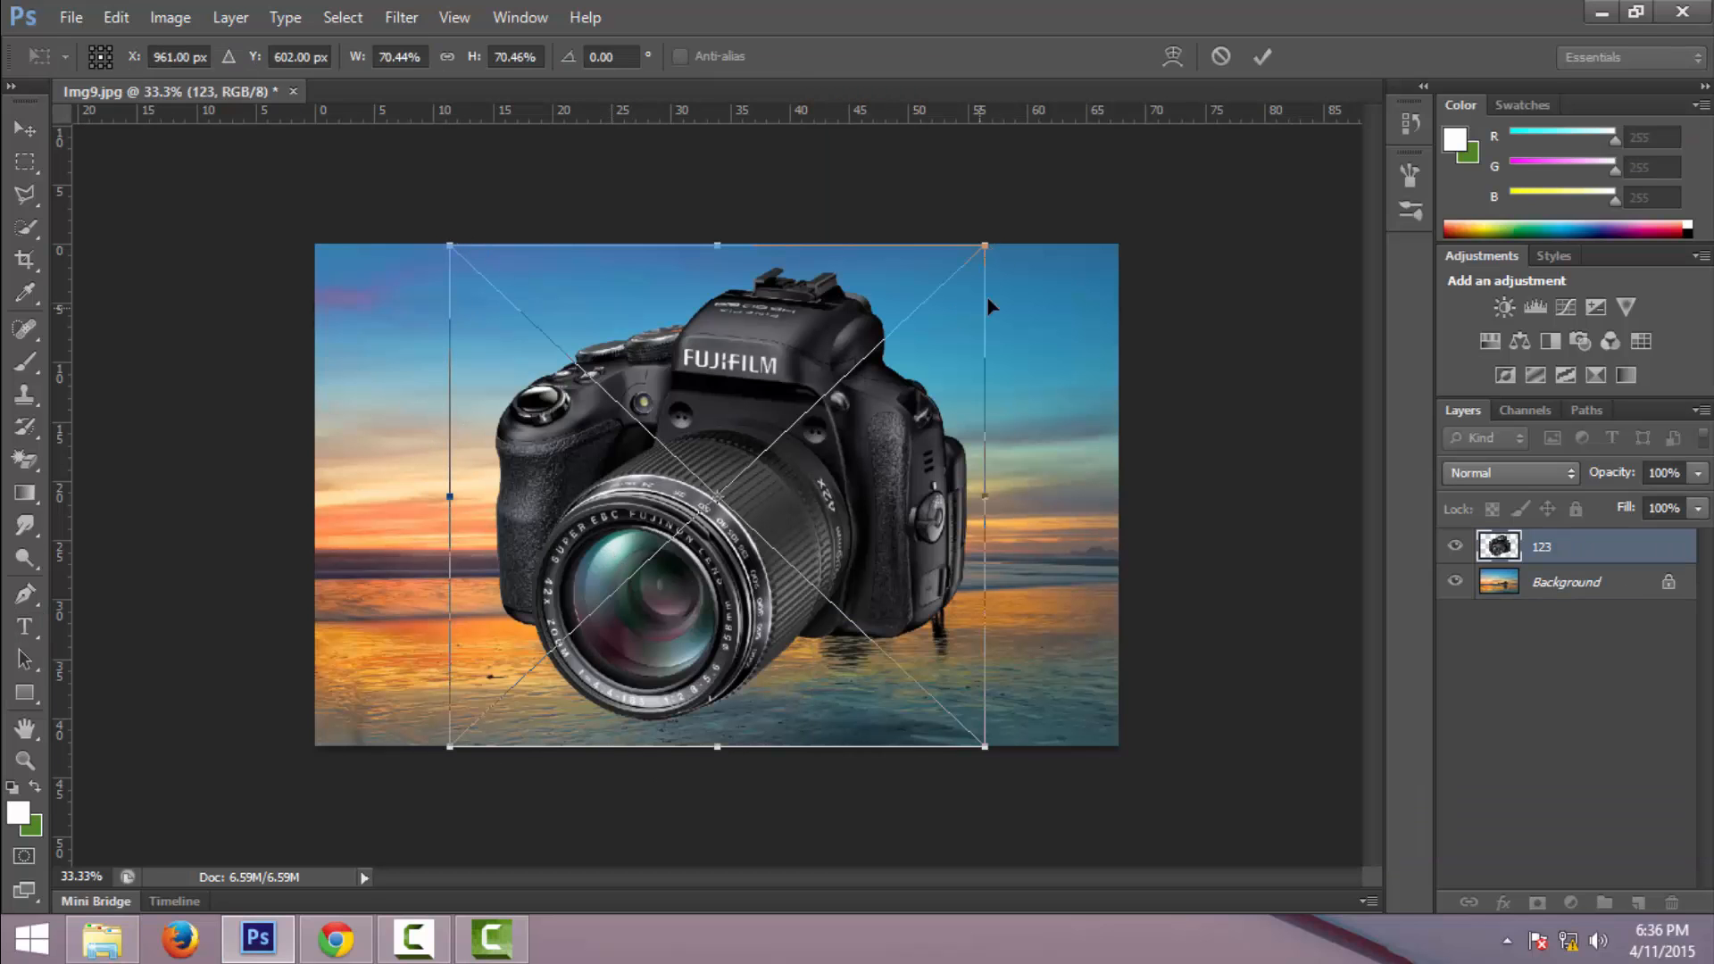
pyautogui.moveTo(987, 244); pyautogui.dragTo(555, 645)
pyautogui.moveTo(526, 706); pyautogui.dragTo(402, 324)
pyautogui.press('Return')
pyautogui.press('t')
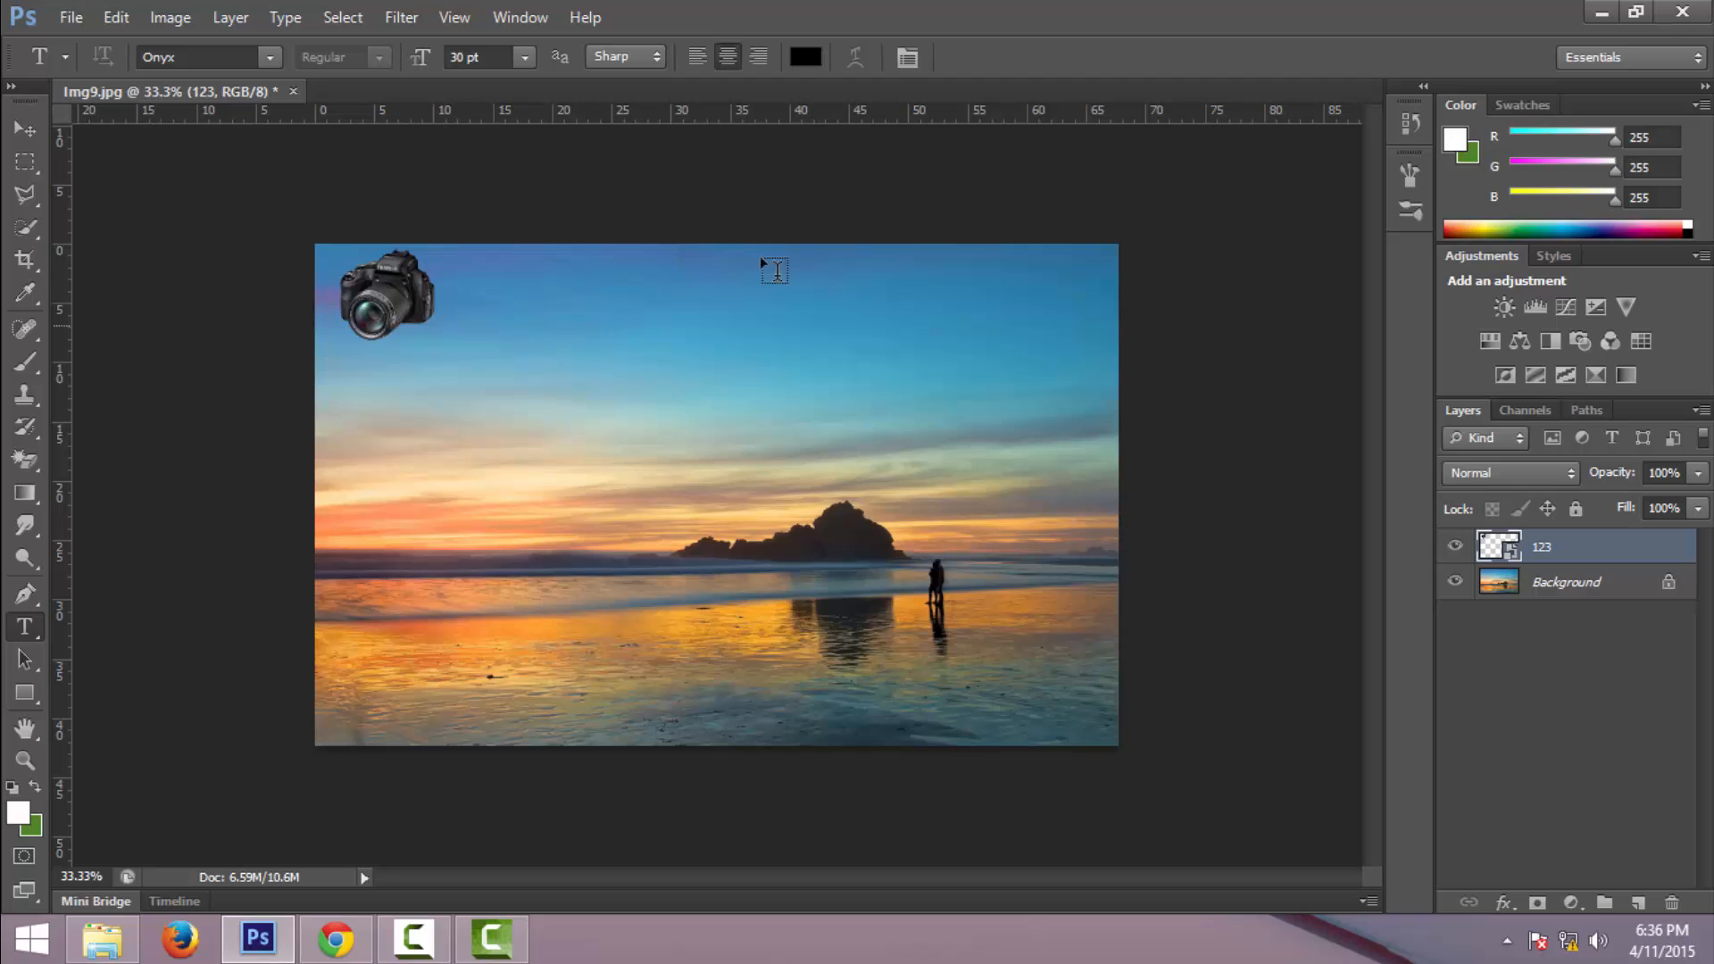
# - Minimize Photoshop and show the desktop
pyautogui.click(1600, 14)
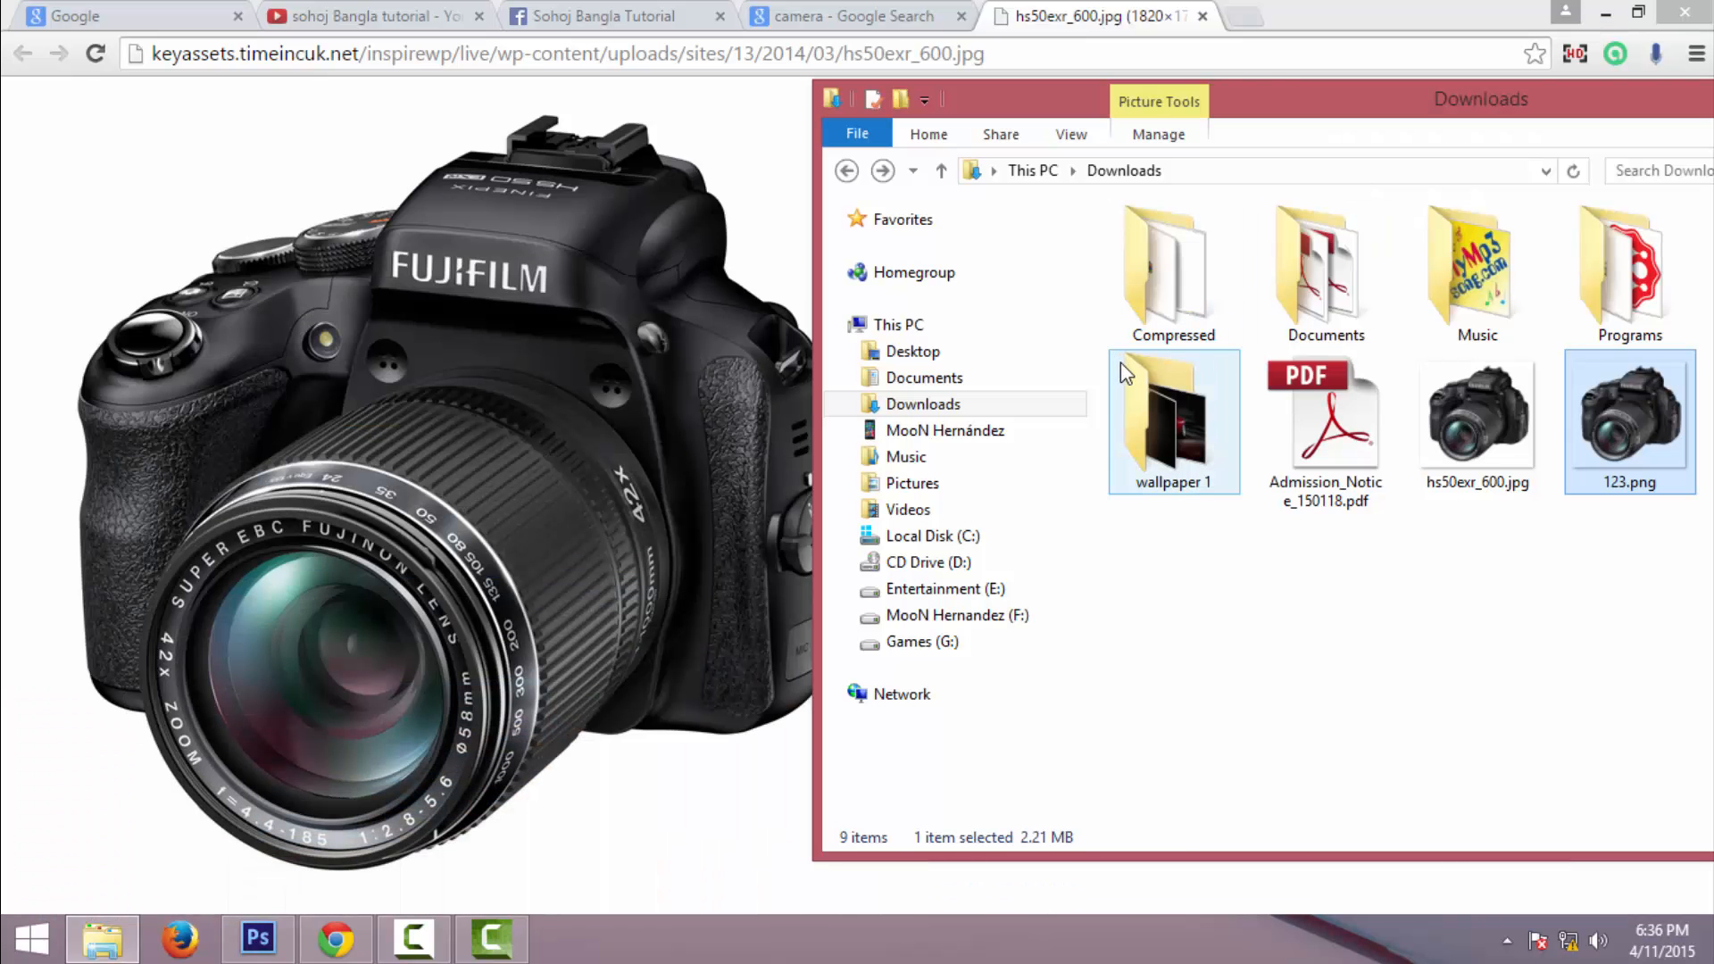
pyautogui.press('super+d')
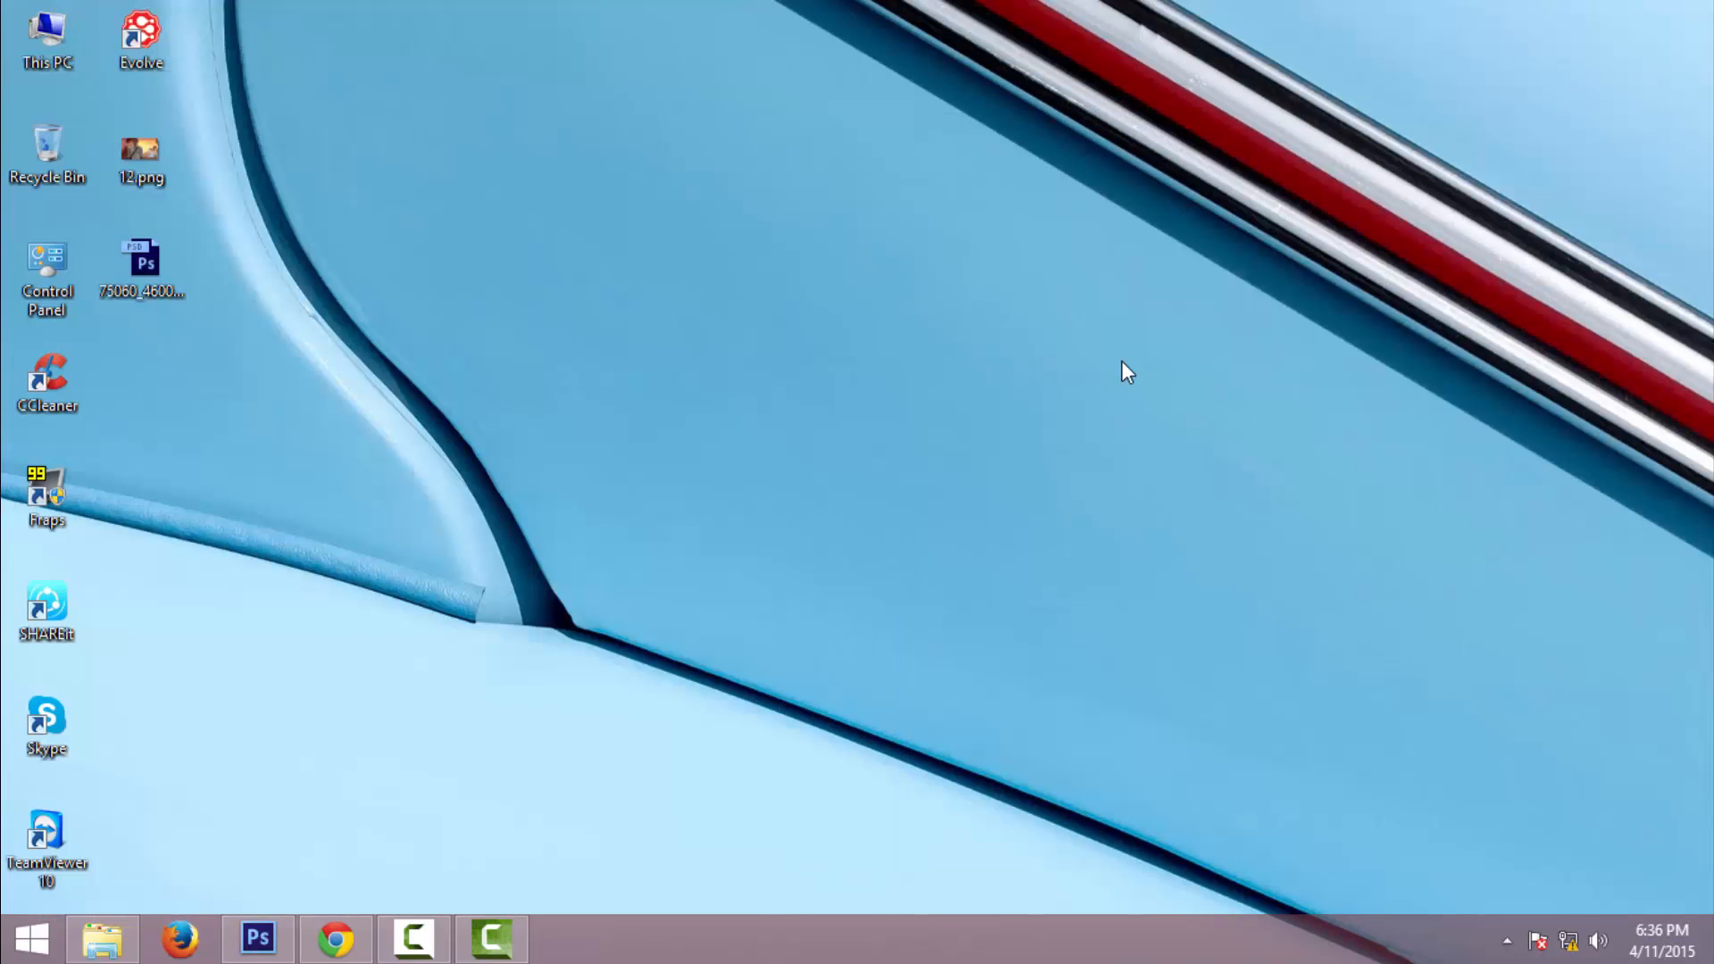